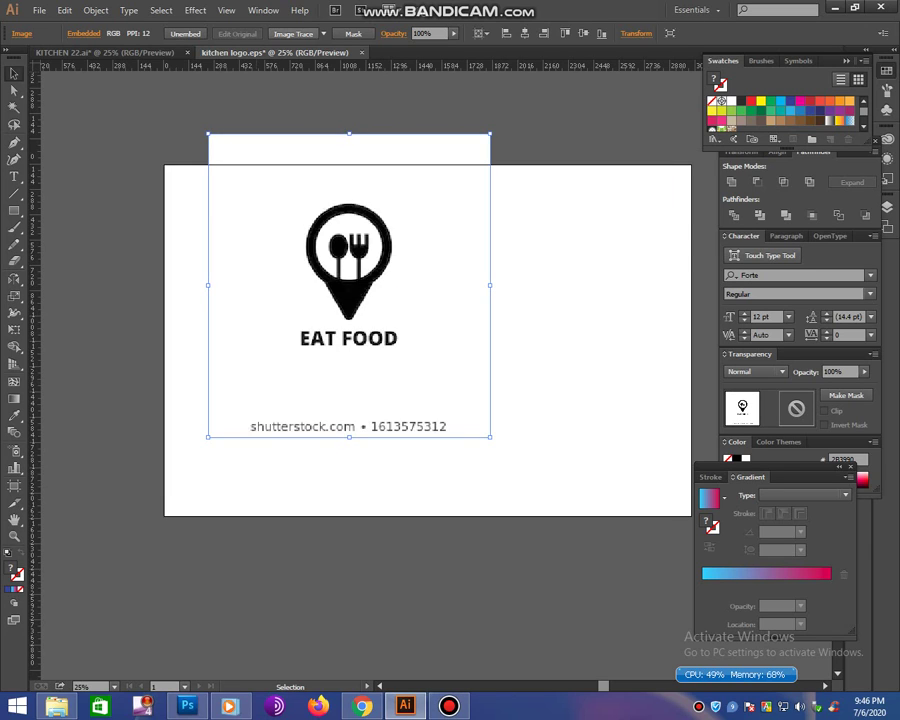
- Expand and ungroup the traced pin logo, then delete its white background
click(338, 33)
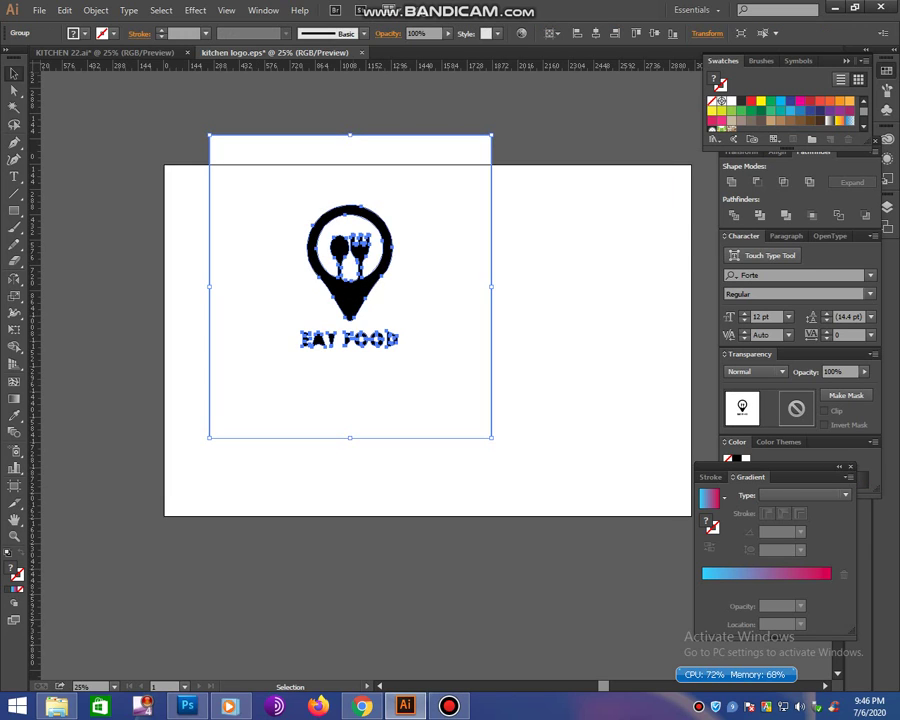
right_click(356, 222)
click(560, 400)
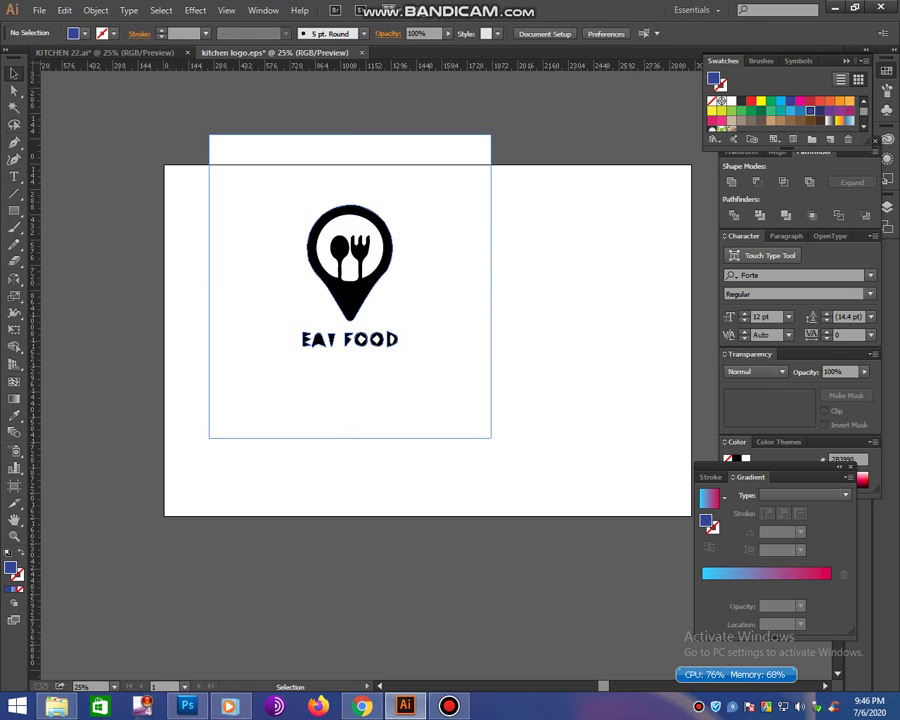
click(350, 150)
key(Delete)
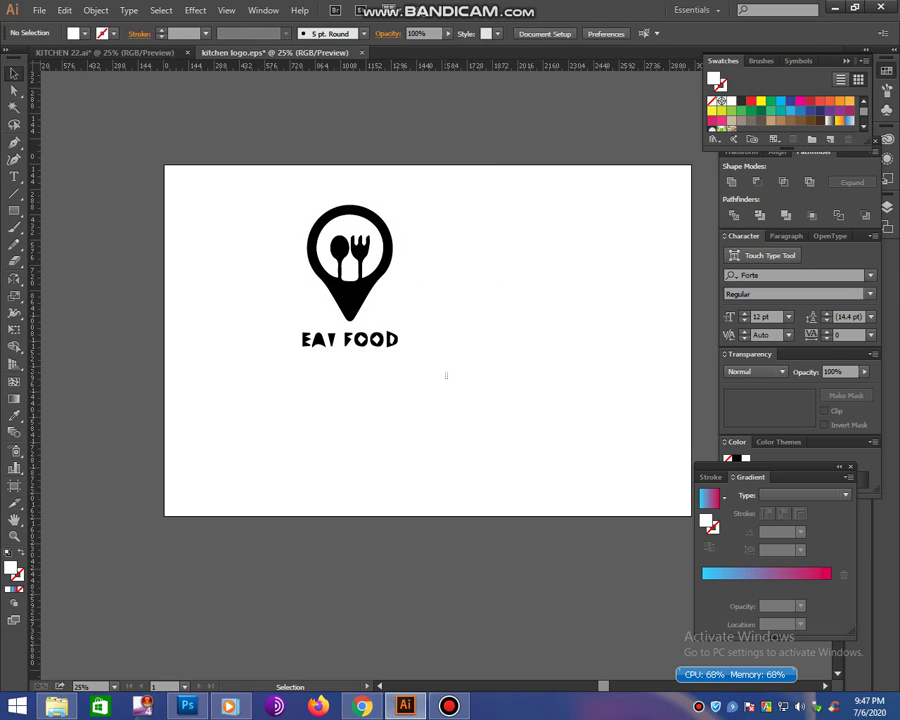
- Delete the EAT FOOD lettering and reposition the pin logo on the artboard
drag(446, 376, 250, 318)
key(Delete)
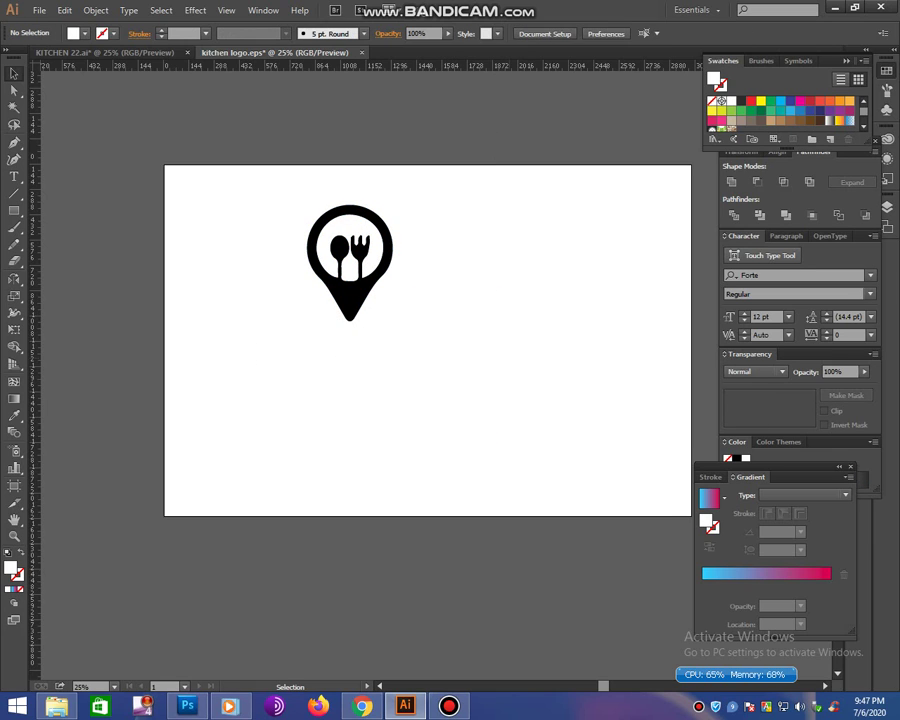
drag(330, 240, 405, 355)
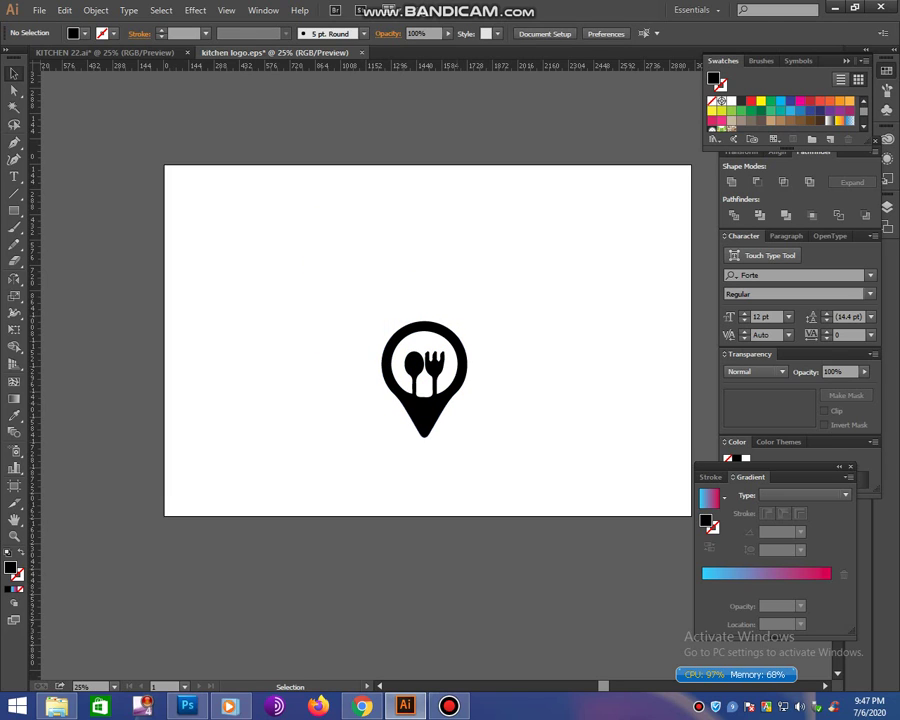
mouse_move(460, 356)
mouse_down()
mouse_move(370, 244)
mouse_move(460, 354)
mouse_move(537, 304)
mouse_up()
click(520, 290)
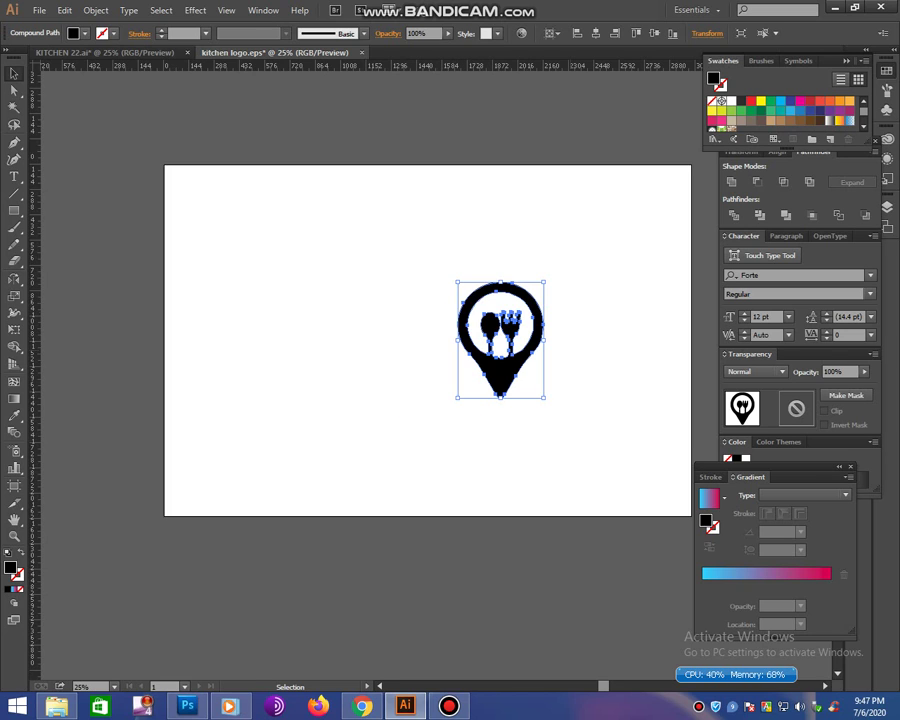
right_click(510, 368)
- Fill the pin logo dark blue (2E3192) and delete the leftover white inner shape
click(580, 300)
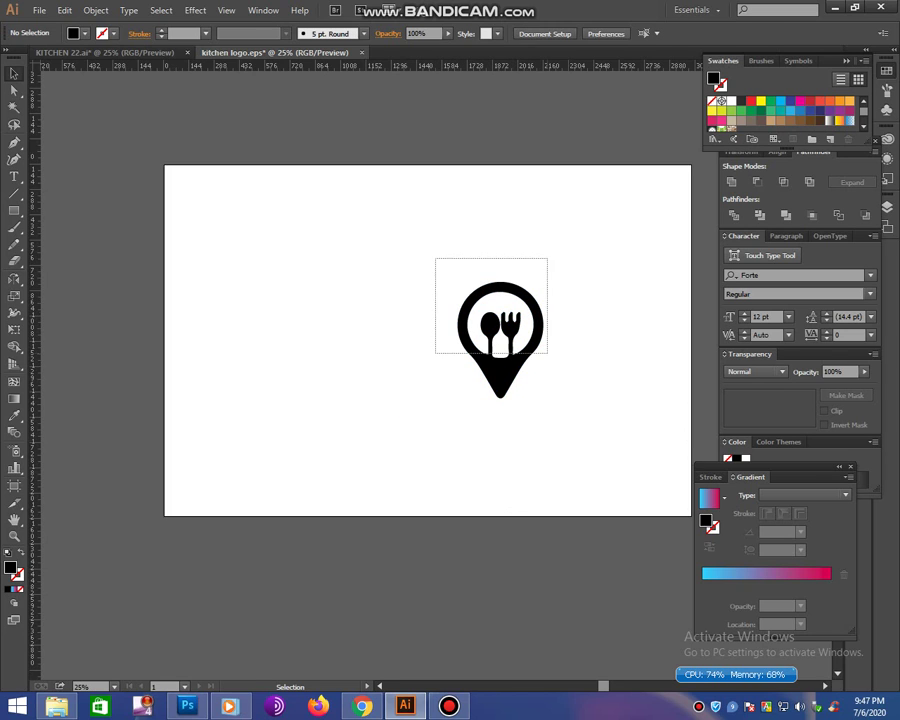
click(500, 340)
click(790, 101)
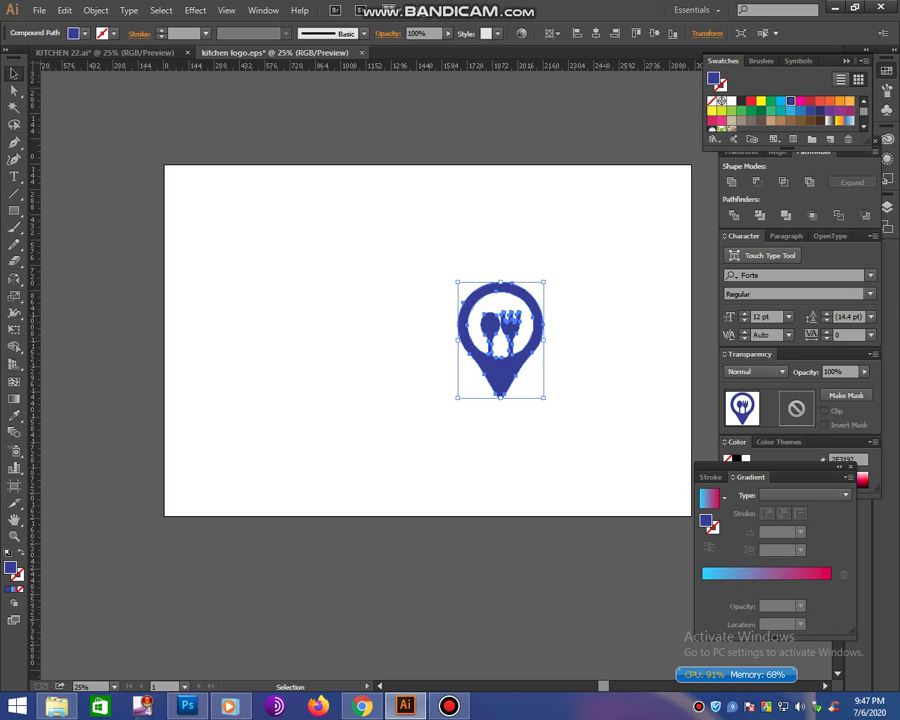
mouse_move(500, 340)
mouse_down()
mouse_move(381, 325)
mouse_move(572, 300)
mouse_up()
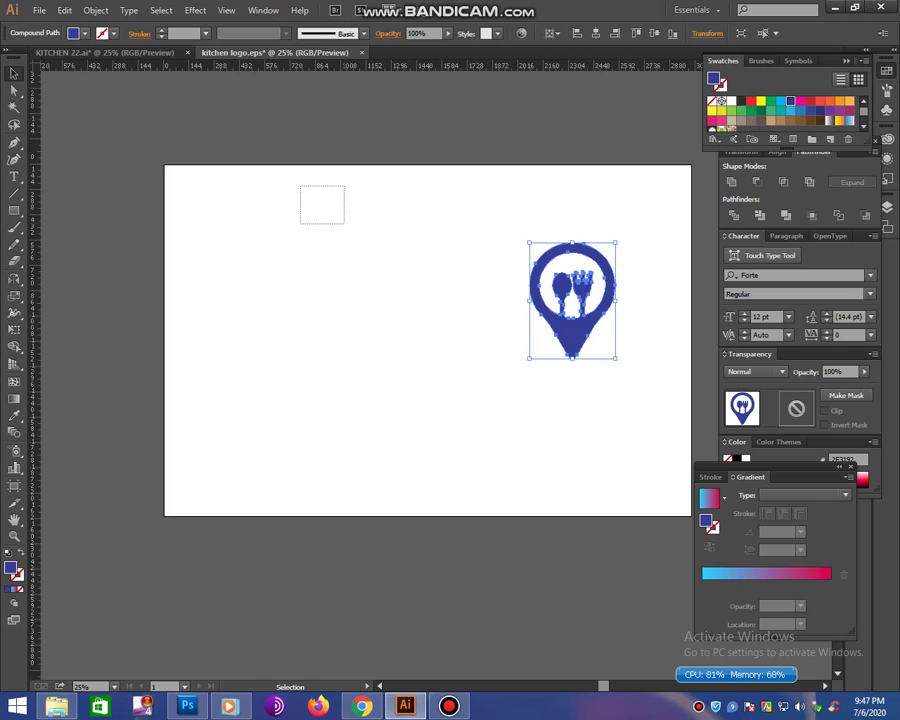
drag(300, 184, 345, 225)
key(Delete)
- Enlarge the pin logo proportionally and centre it on the artboard
drag(517, 228, 560, 270)
drag(572, 320, 349, 325)
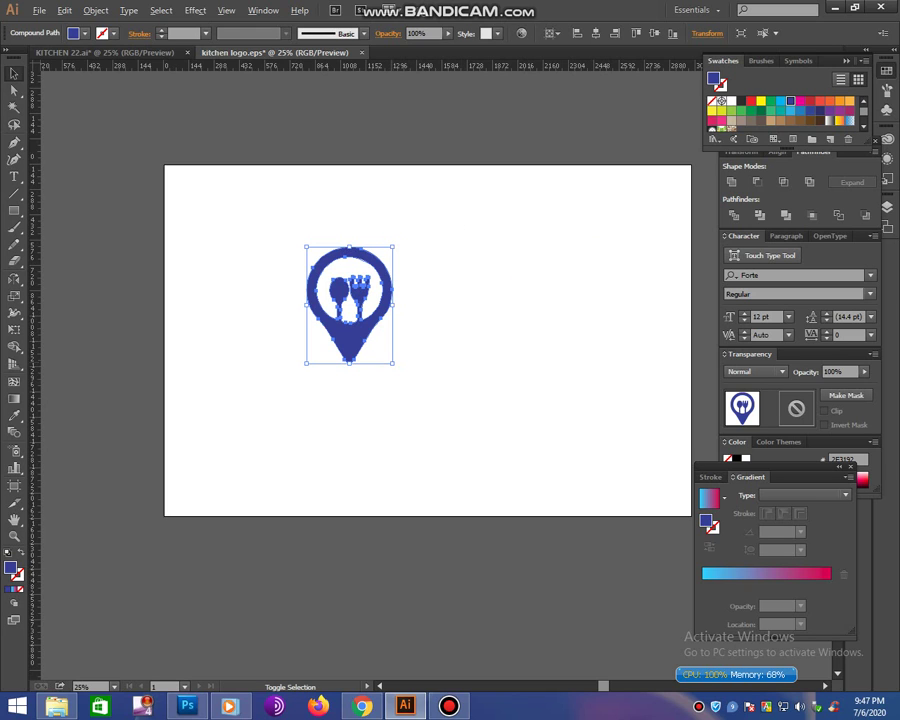
drag(393, 363, 457, 451)
key(ctrl+shift+a)
mouse_move(366, 336)
mouse_down()
mouse_move(410, 370)
mouse_move(413, 309)
mouse_up()
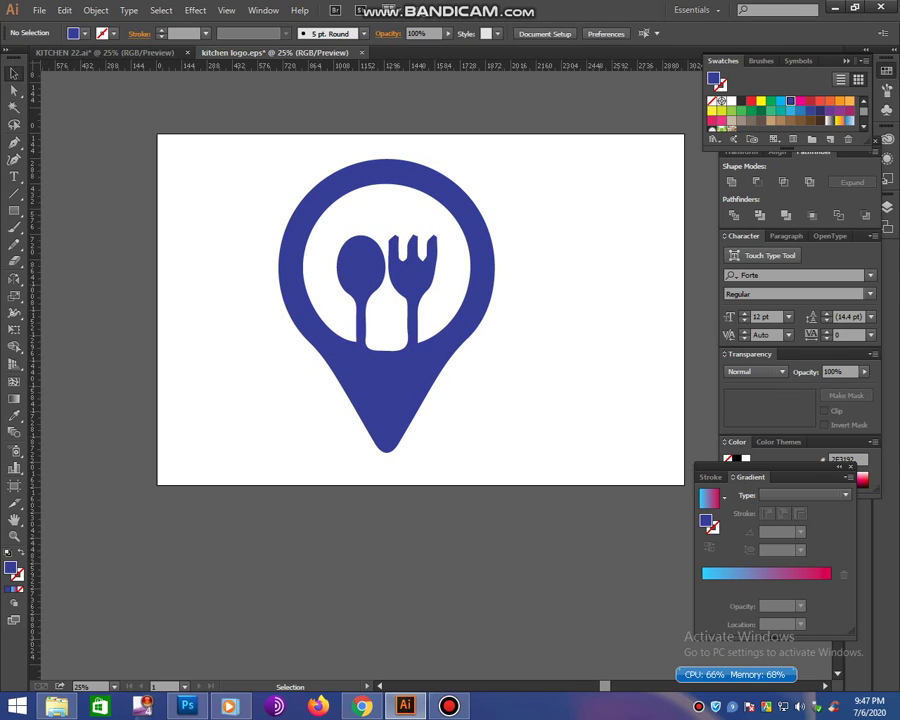
key(backslash)
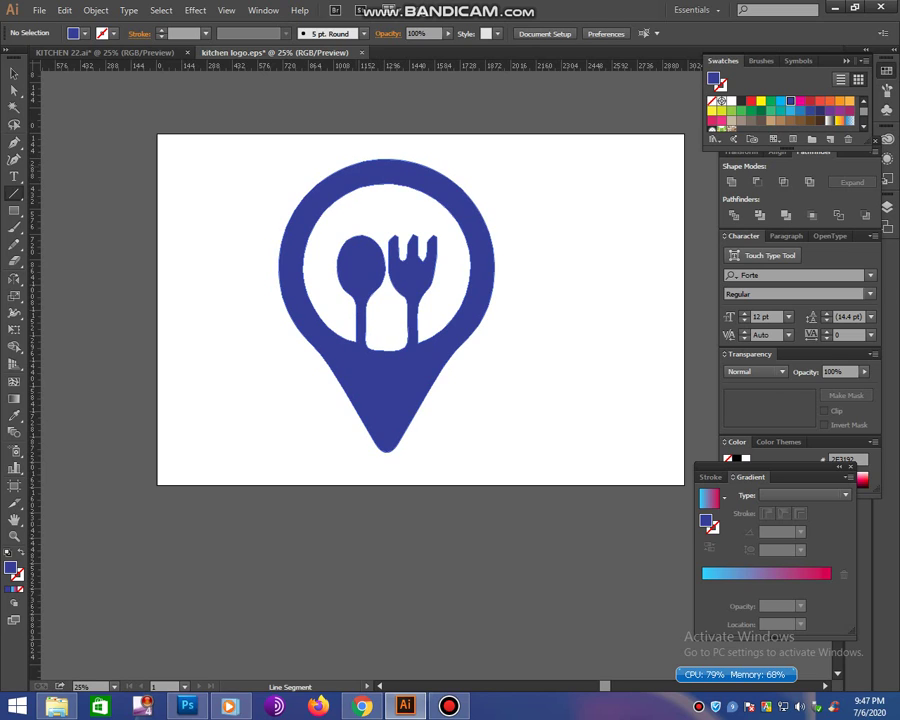
- Draw a vertical line through the ring, divide the logo along it, and ungroup
drag(333, 162, 328, 418)
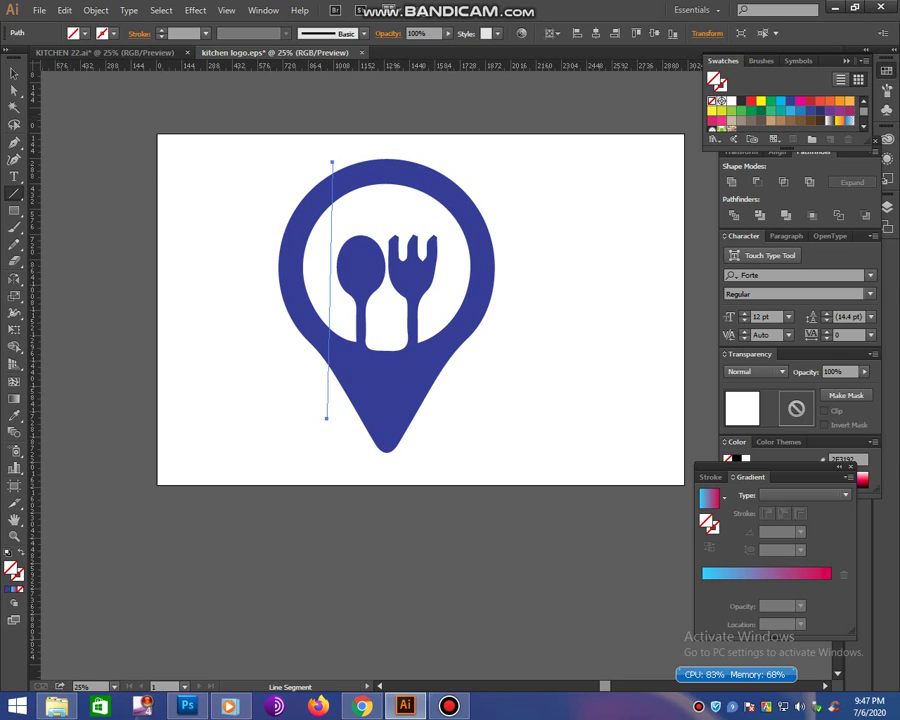
key(v)
drag(214, 164, 396, 299)
right_click(396, 299)
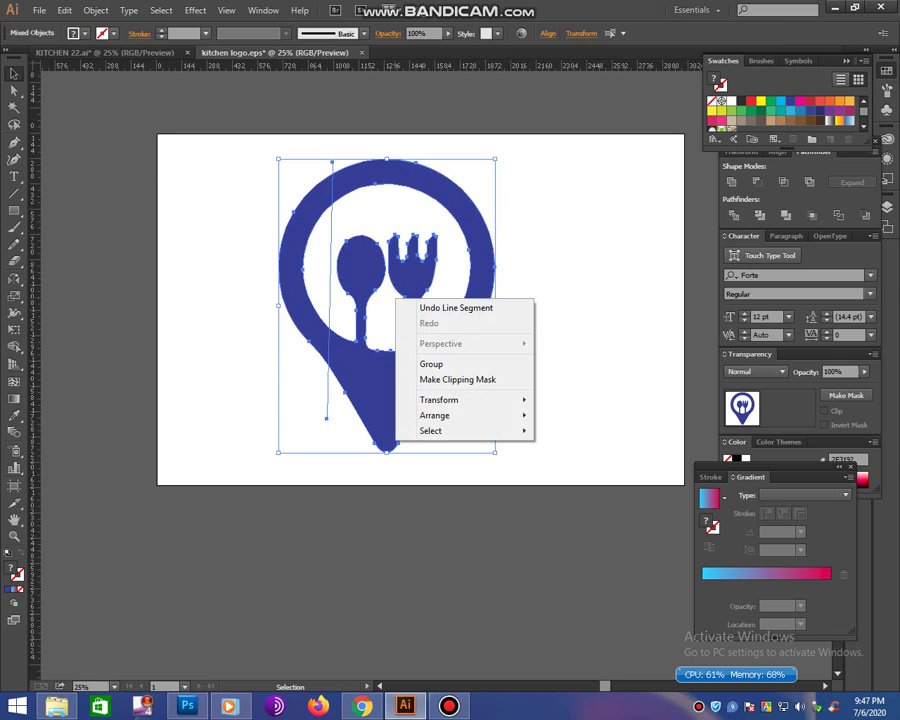
click(733, 215)
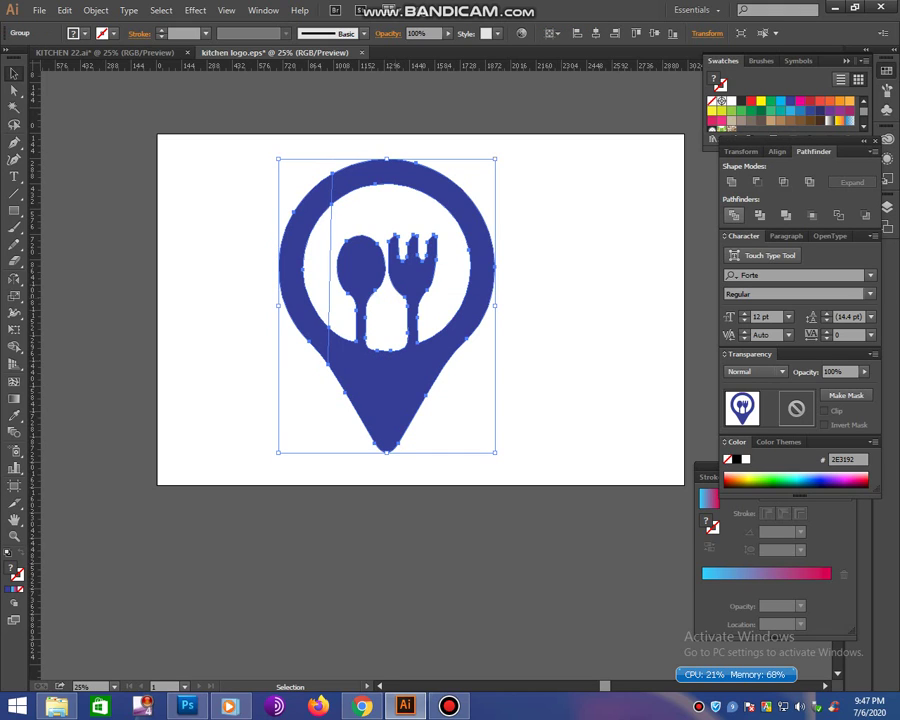
right_click(430, 350)
click(470, 431)
- Select the cut ring piece and slide the thin cut line to the right
click(225, 170)
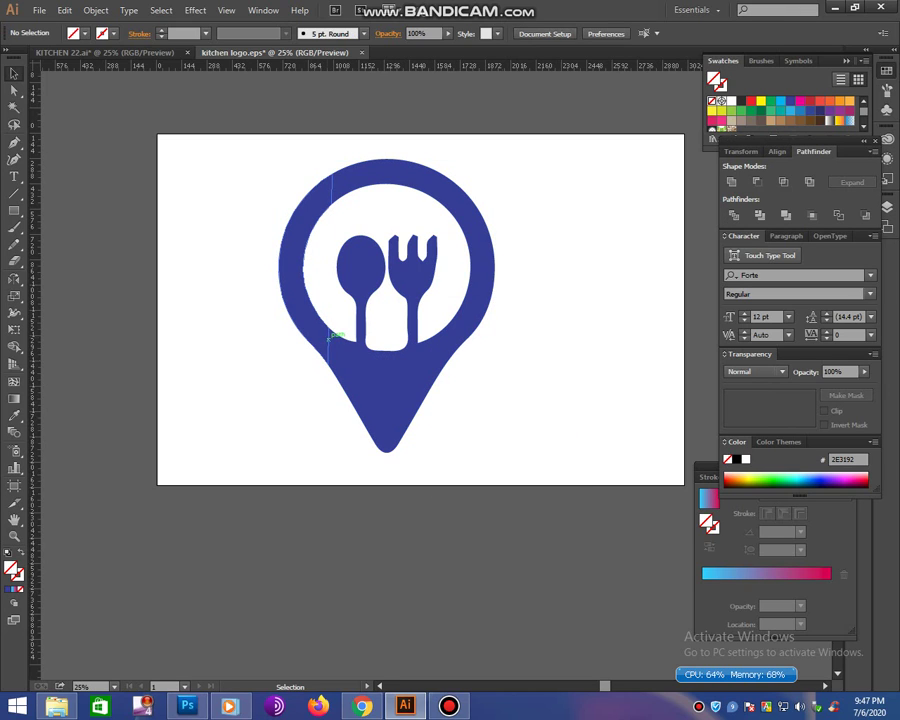
click(295, 265)
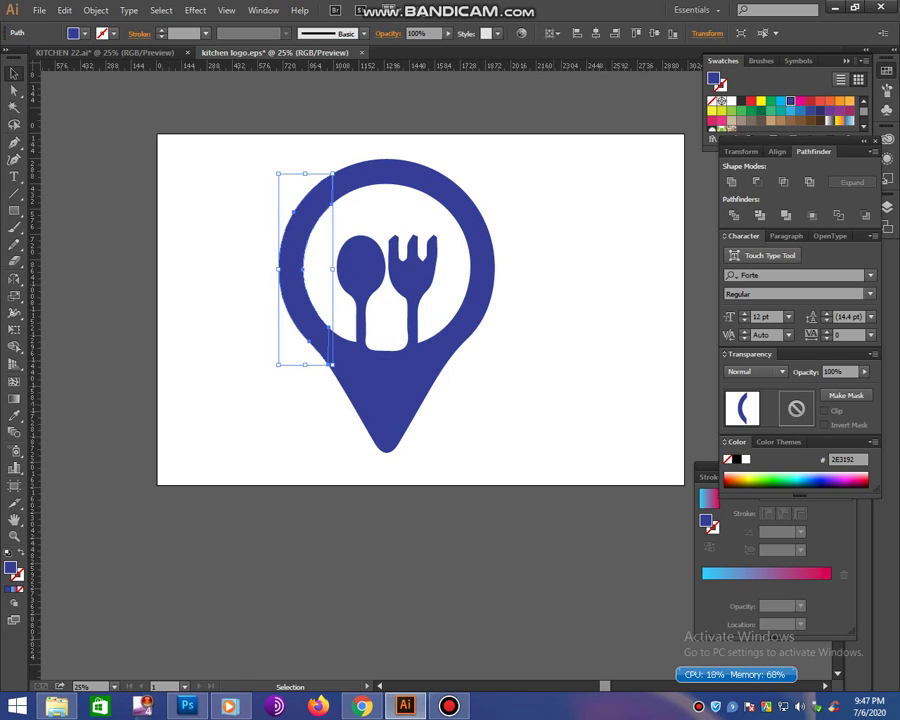
key(a)
key(ctrl+a)
click(520, 288)
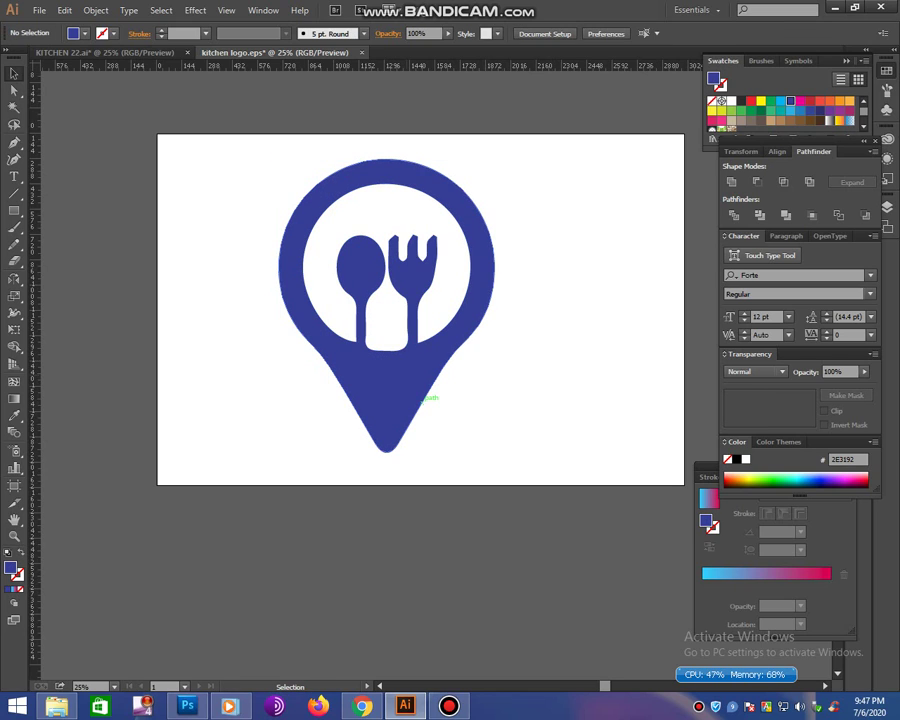
drag(327, 291, 350, 291)
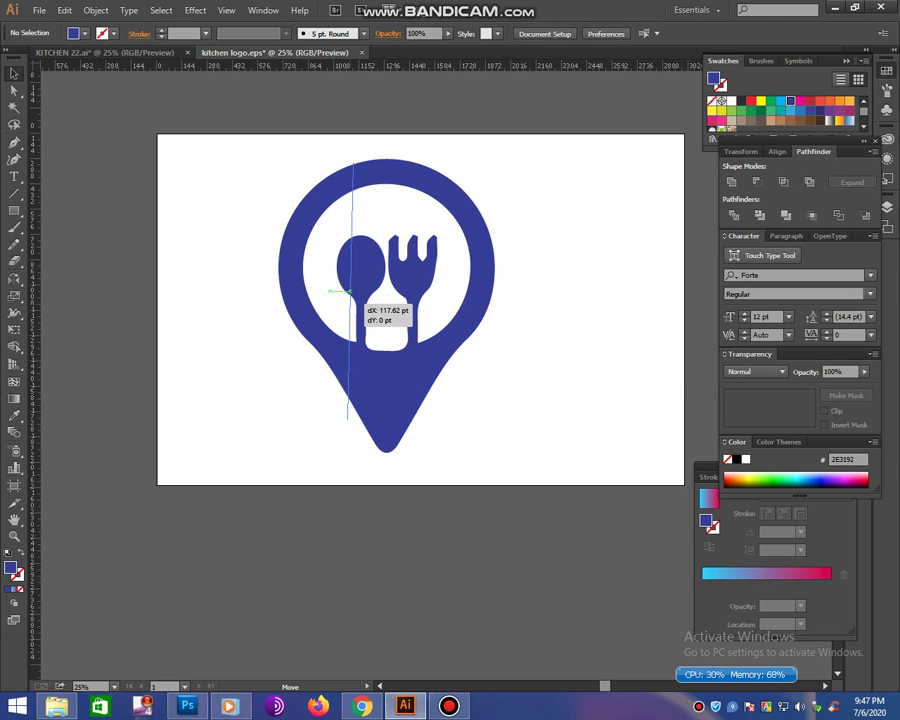
- Select the whole pin logo and ungroup its divided pieces
drag(209, 169, 529, 373)
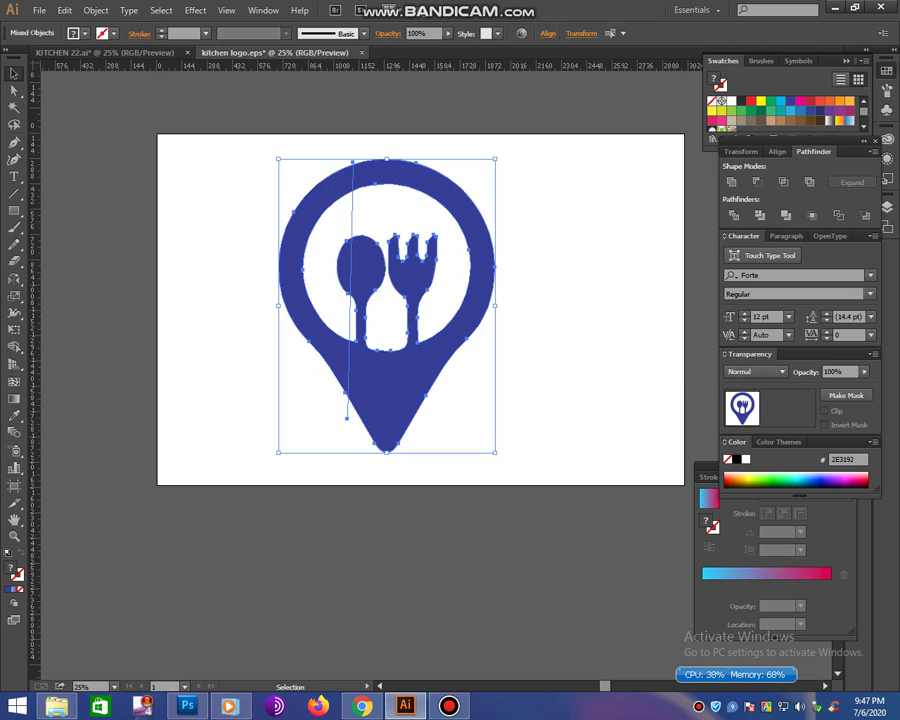
right_click(428, 370)
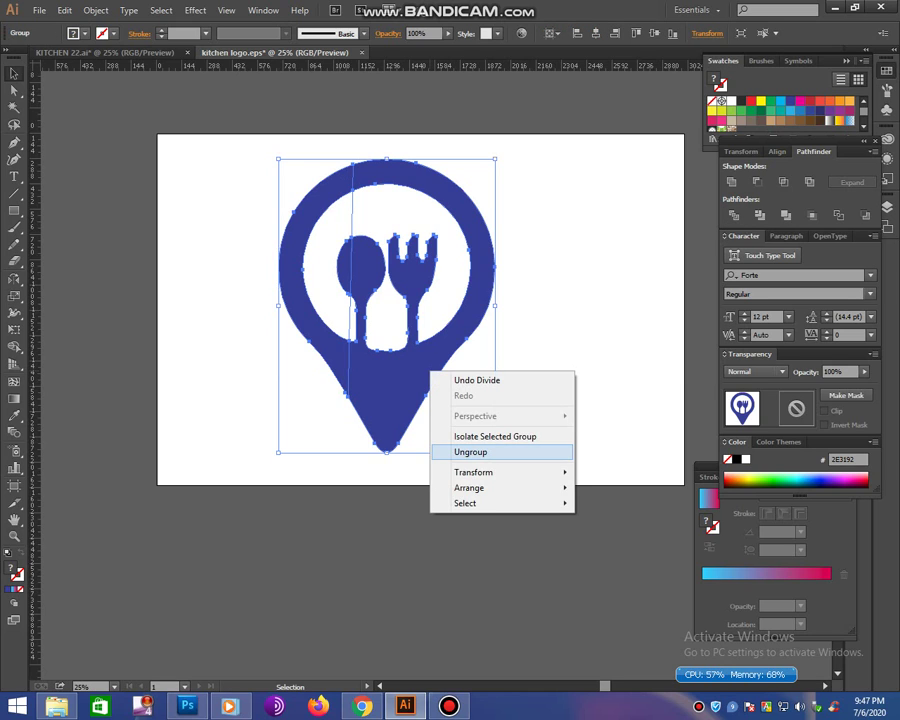
click(452, 452)
click(560, 420)
- Mirror the cut ring arc vertically and move it onto the ring's right side
drag(292, 300, 478, 330)
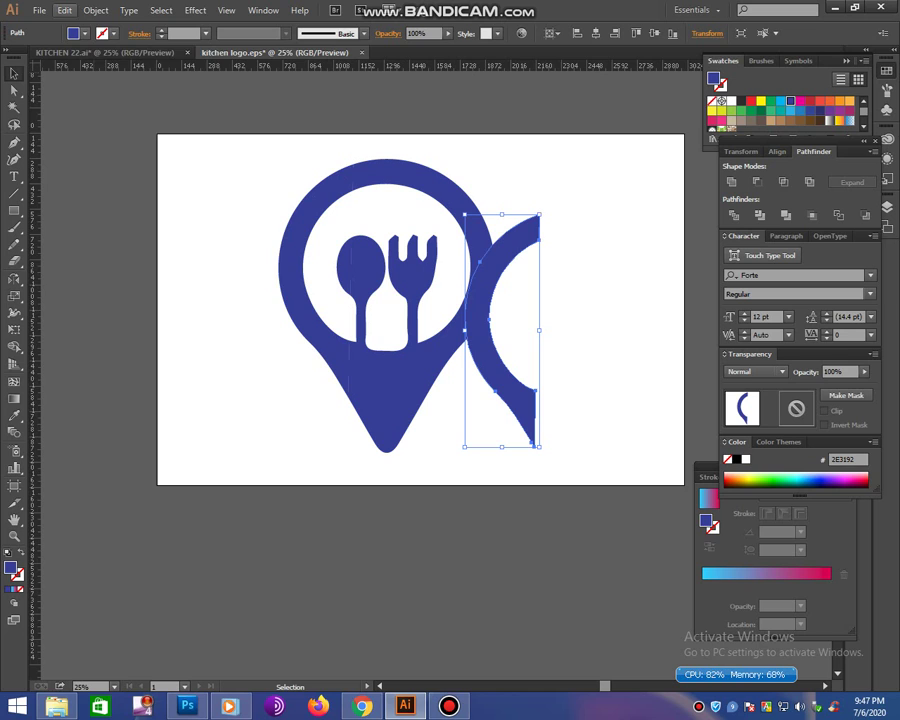
click(64, 10)
key(Escape)
right_click(487, 346)
mouse_move(530, 528)
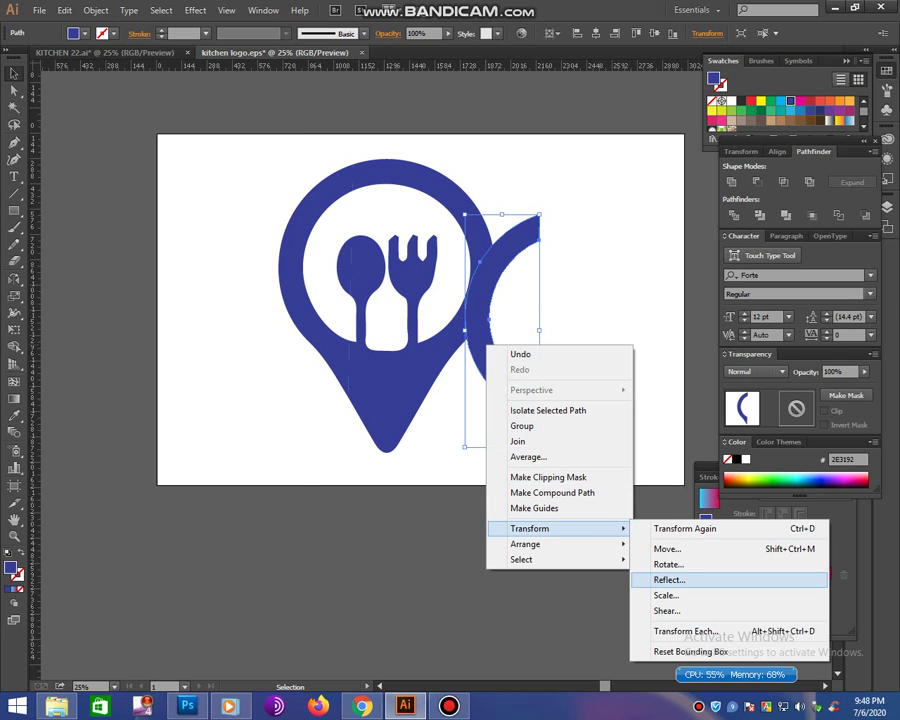
click(668, 580)
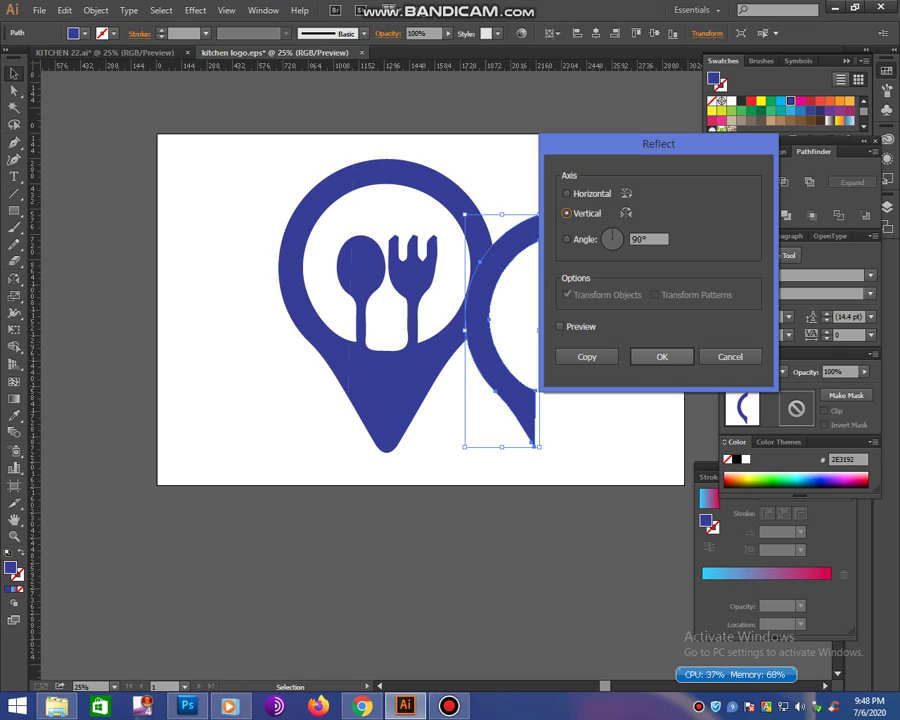
click(662, 356)
drag(532, 325, 491, 279)
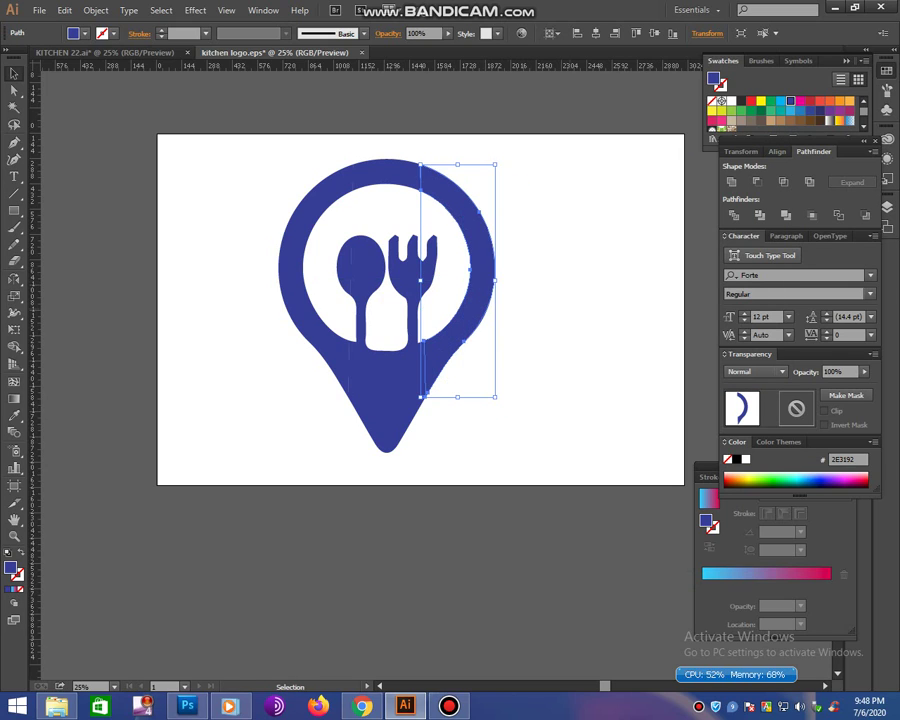
key(ctrl+shift+a)
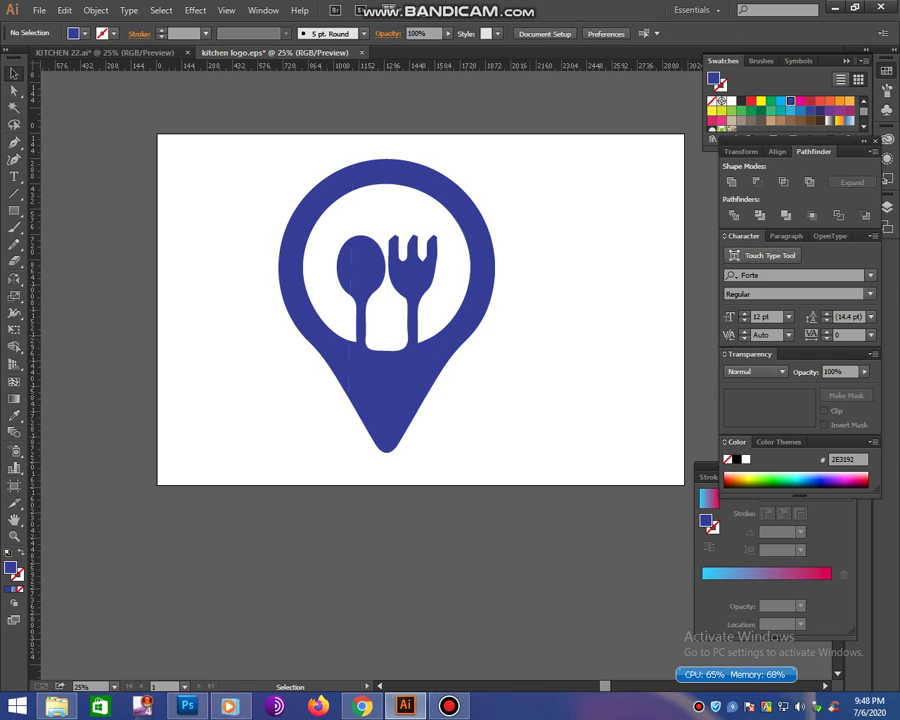
- Check the whole artboard and undo/redo the last arc edits
key(ctrl+minus)
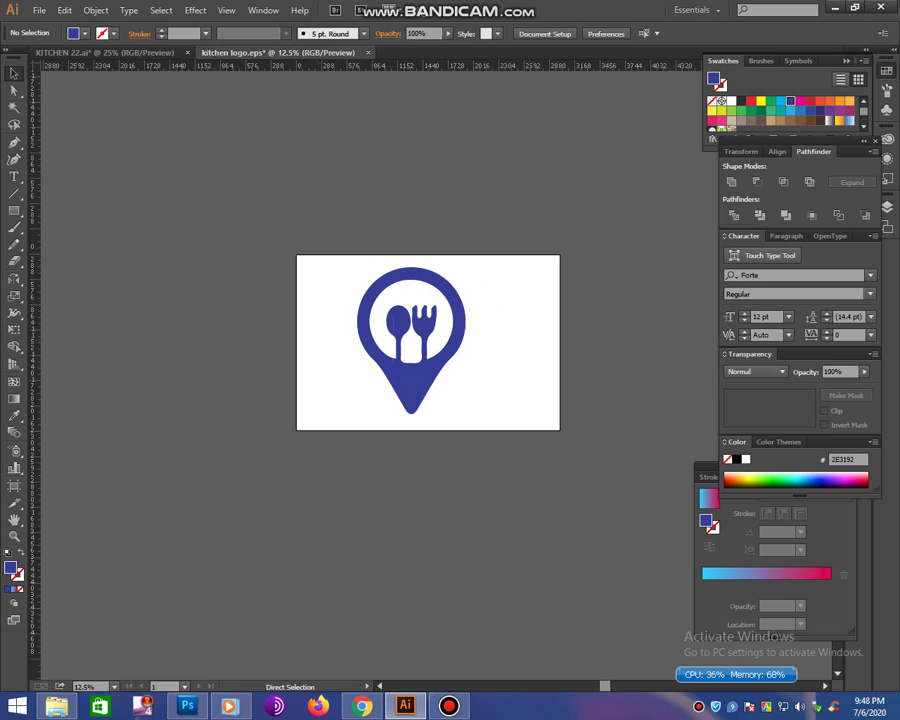
key(ctrl+plus)
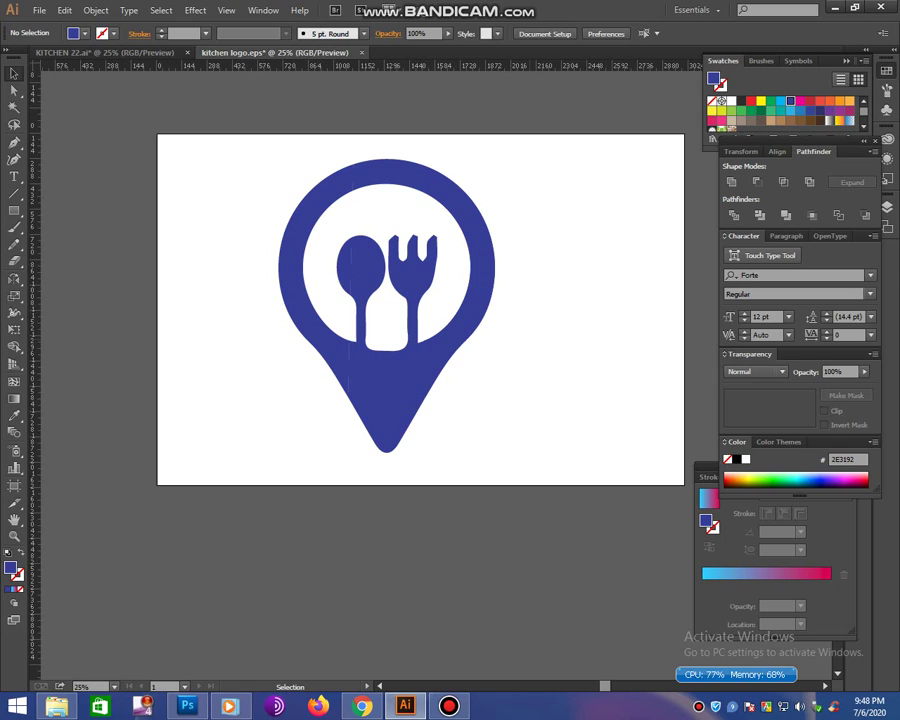
key(ctrl+z)
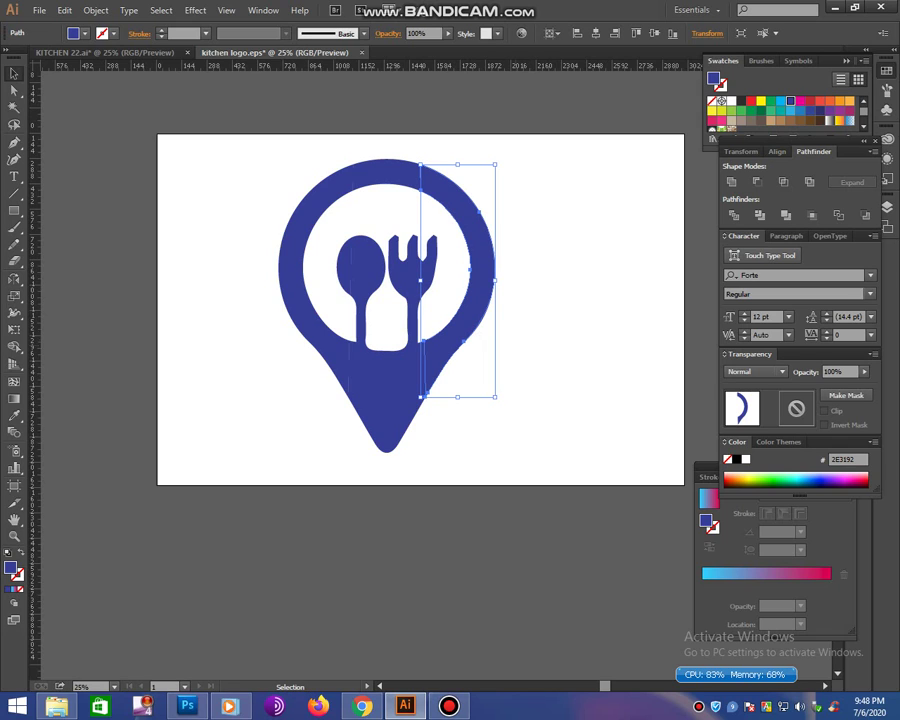
key(ctrl+z)
key(ctrl+shift+z)
drag(242, 163, 445, 280)
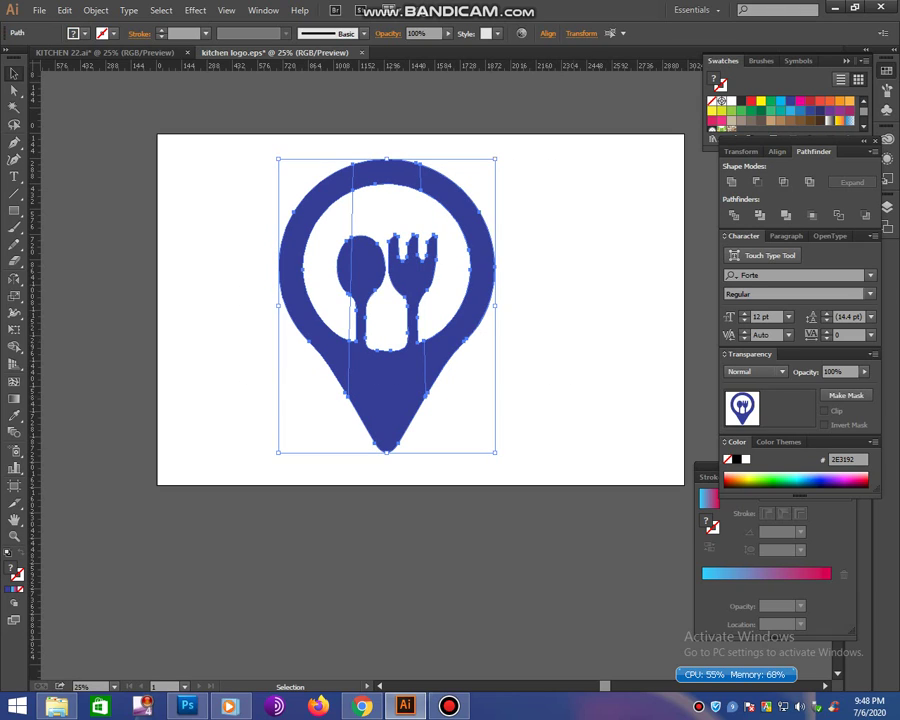
click(520, 285)
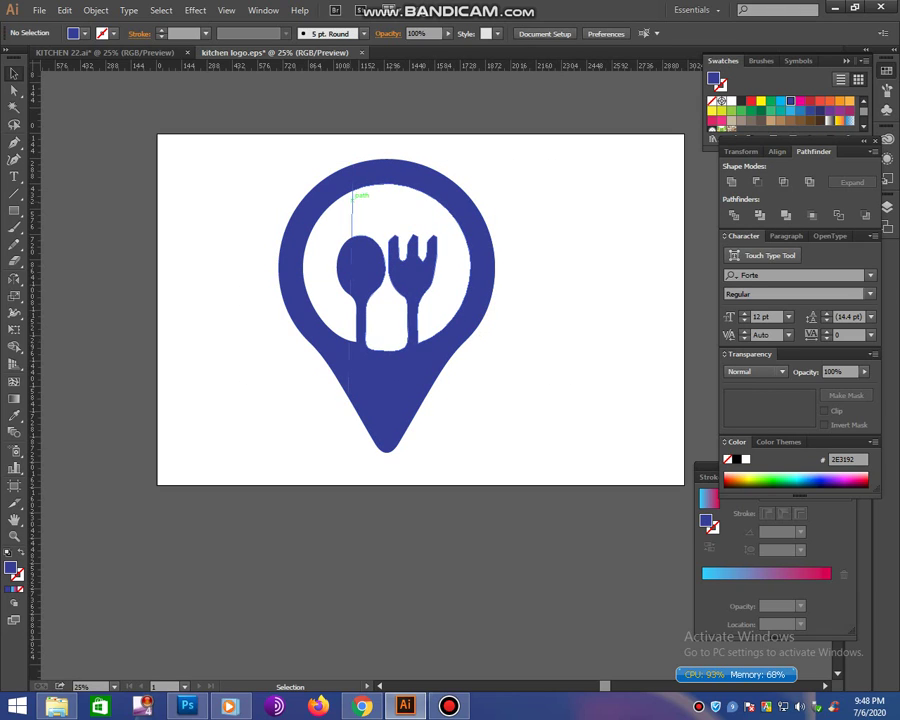
- Remove the stray unfilled path and combine all pin logo parts into one compound path
click(351, 197)
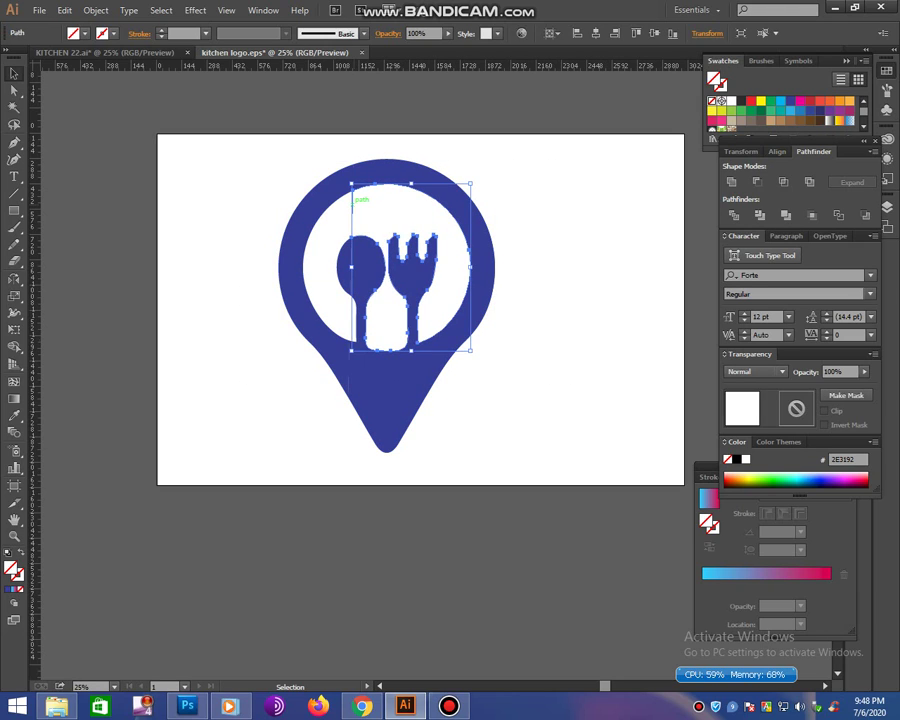
key(ctrl+shift+a)
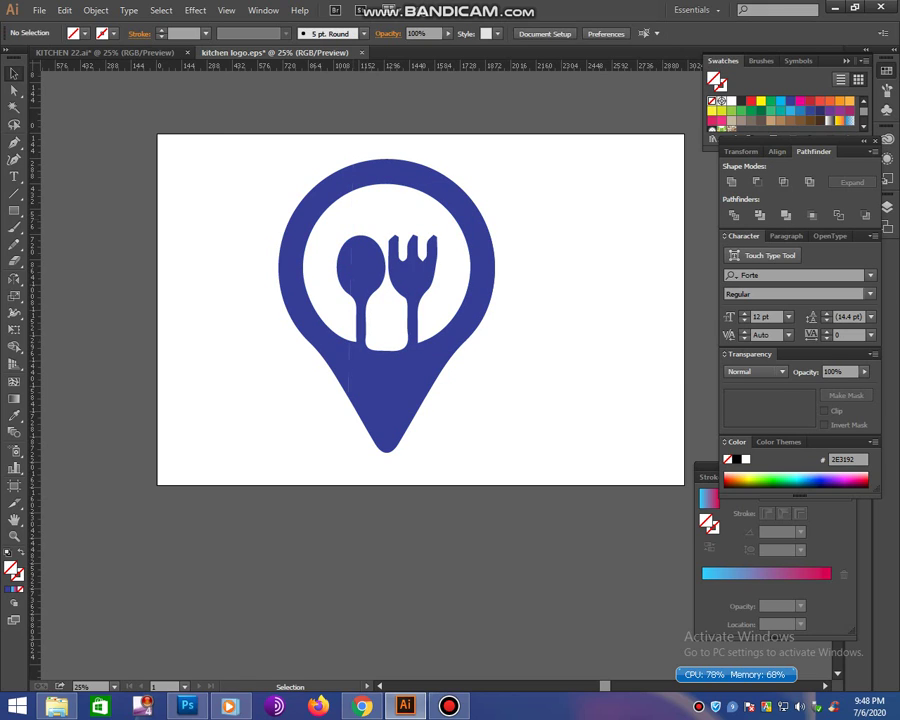
drag(222, 121, 540, 381)
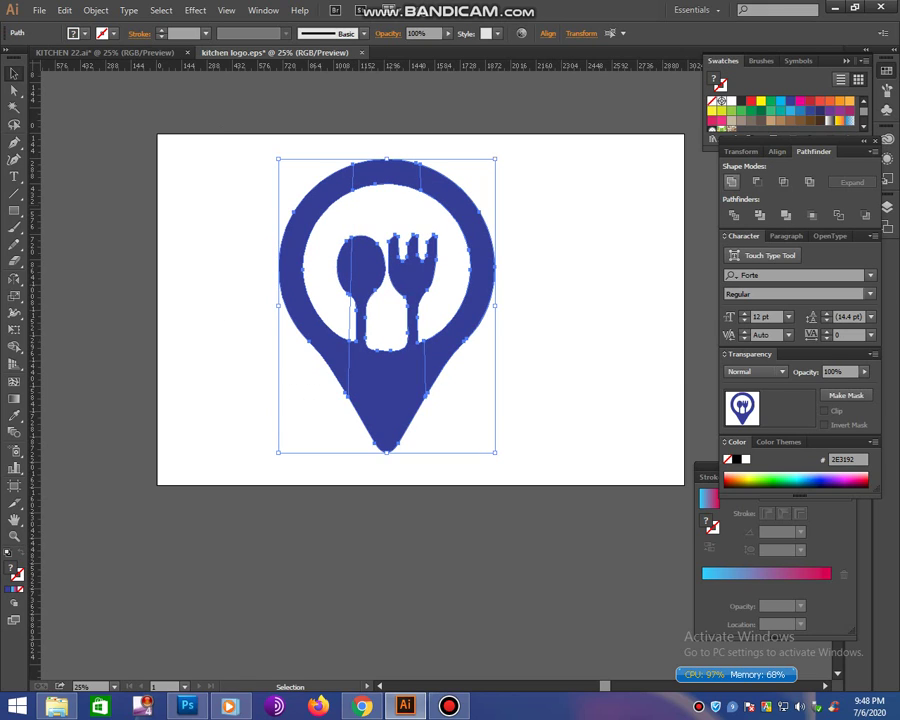
key(ctrl+8)
key(ctrl+shift+a)
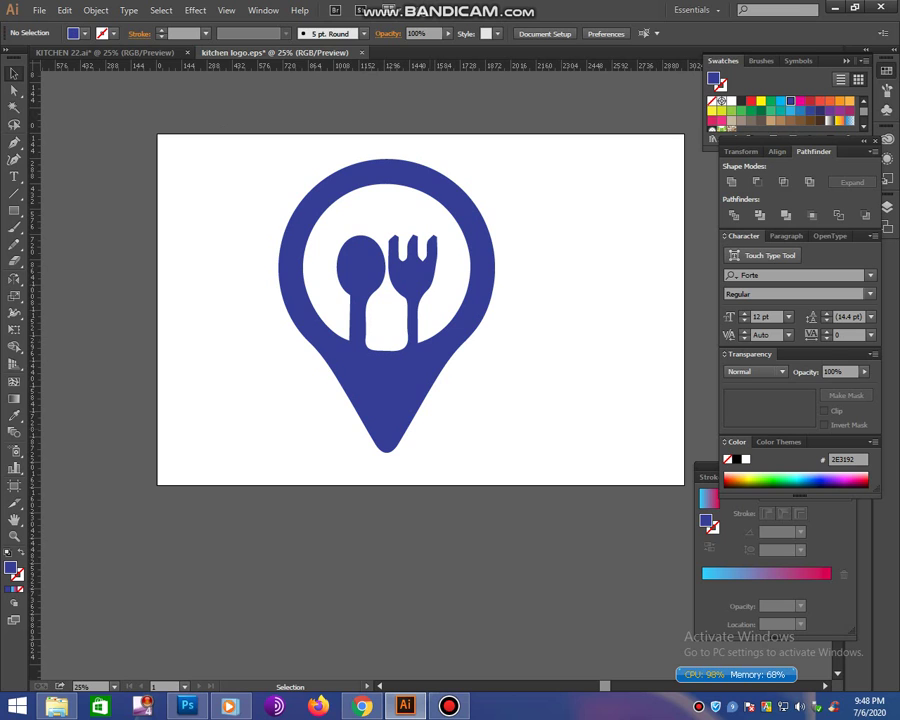
key(ctrl+a)
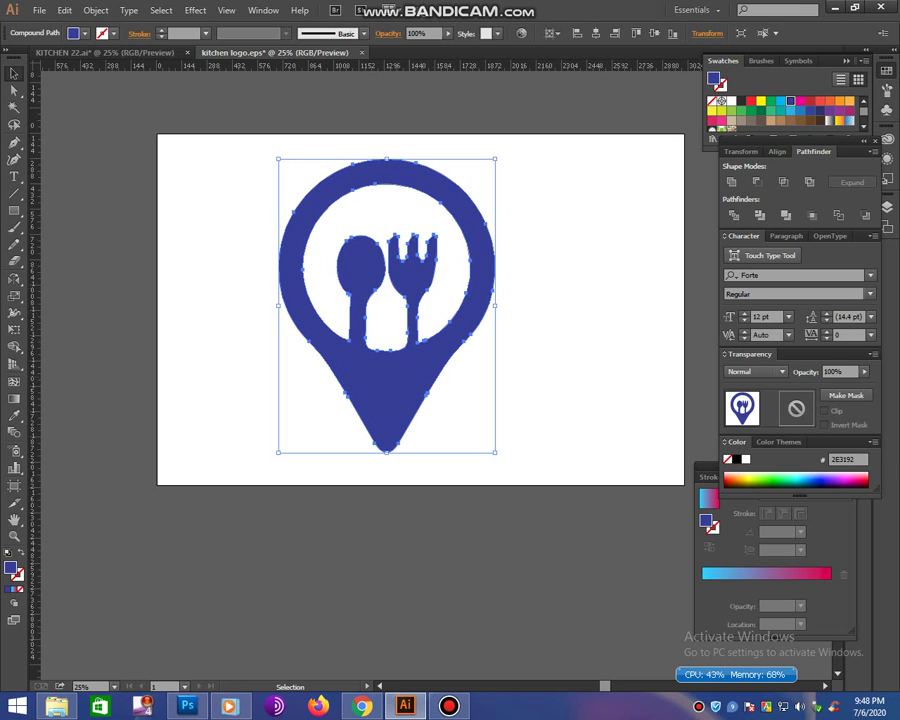
- Copy the food lover heart-and-cutlery logo from the Google Images results
key(alt+Tab)
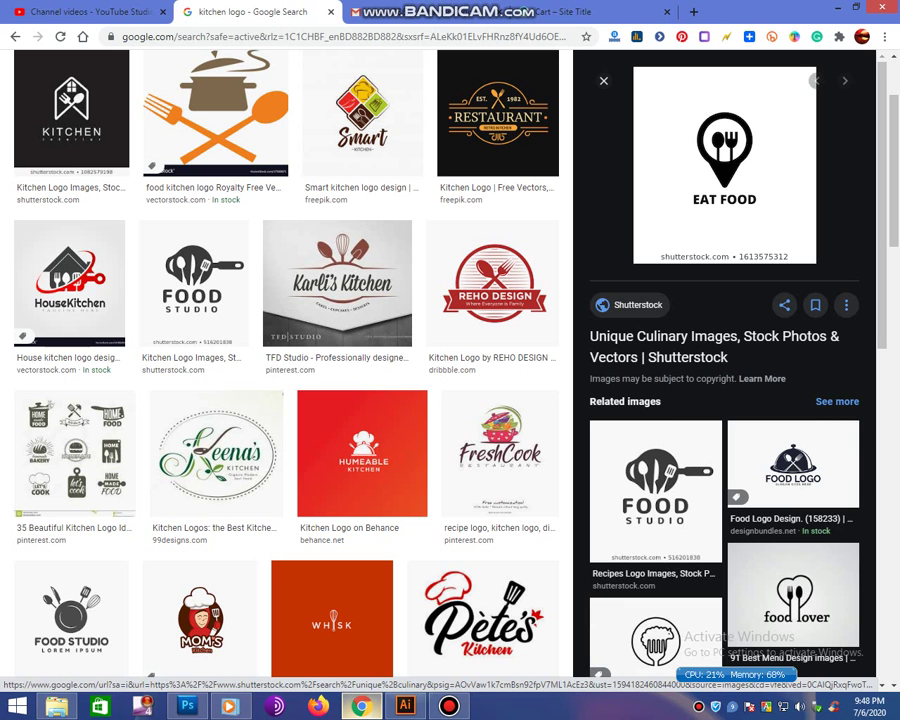
scroll(285, 365, down, 5)
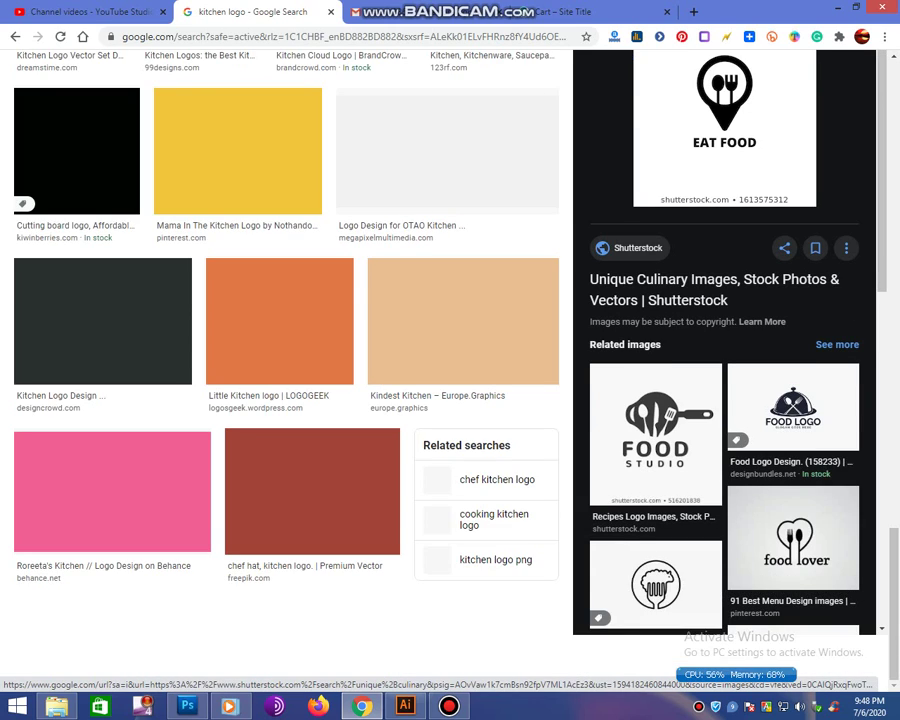
scroll(285, 365, down, 5)
mouse_move(793, 545)
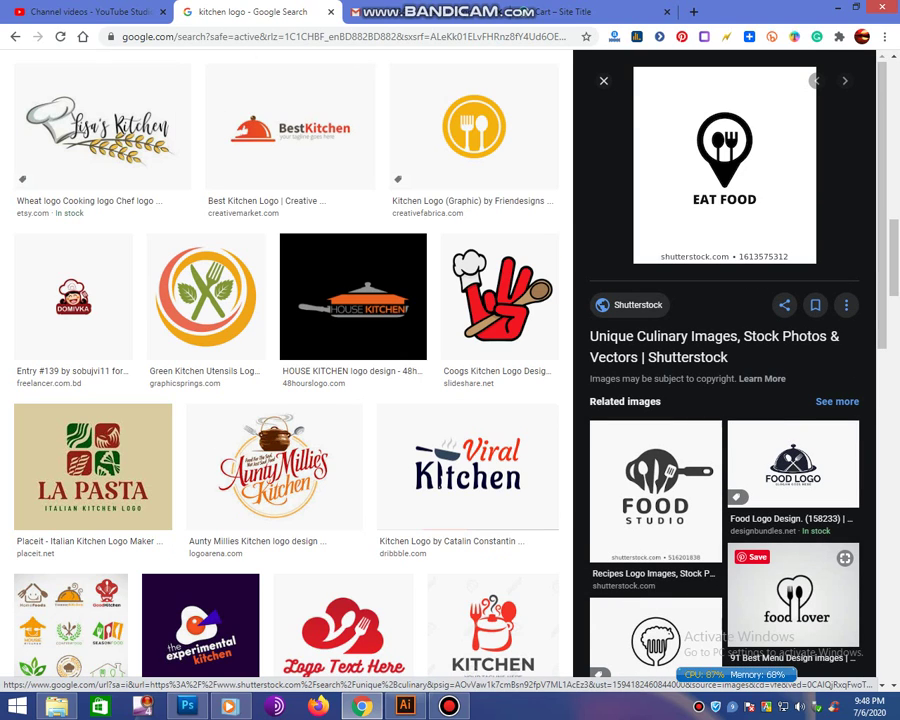
click(790, 600)
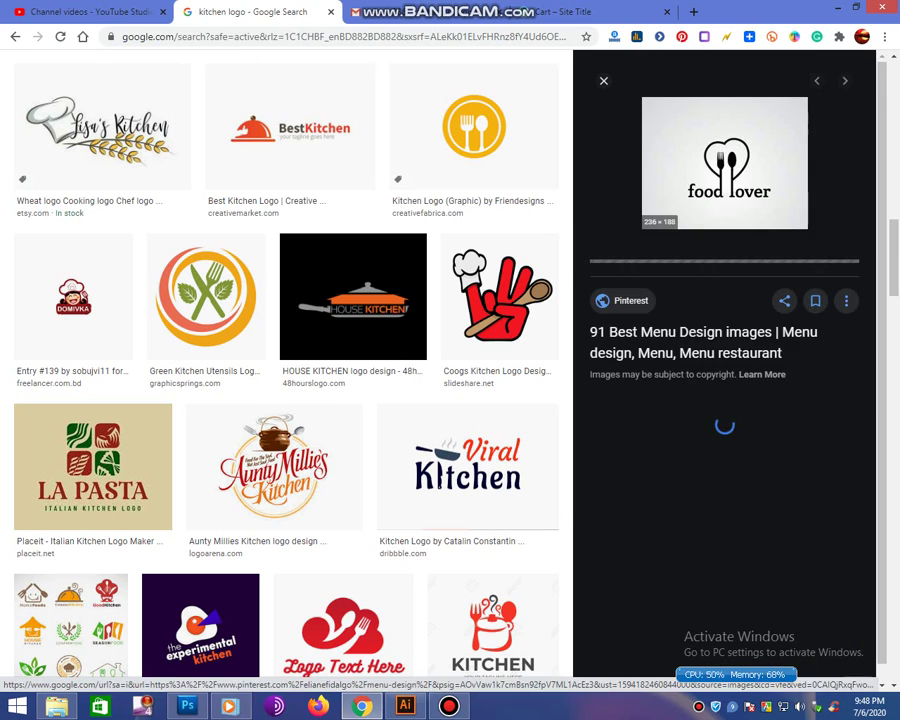
right_click(700, 173)
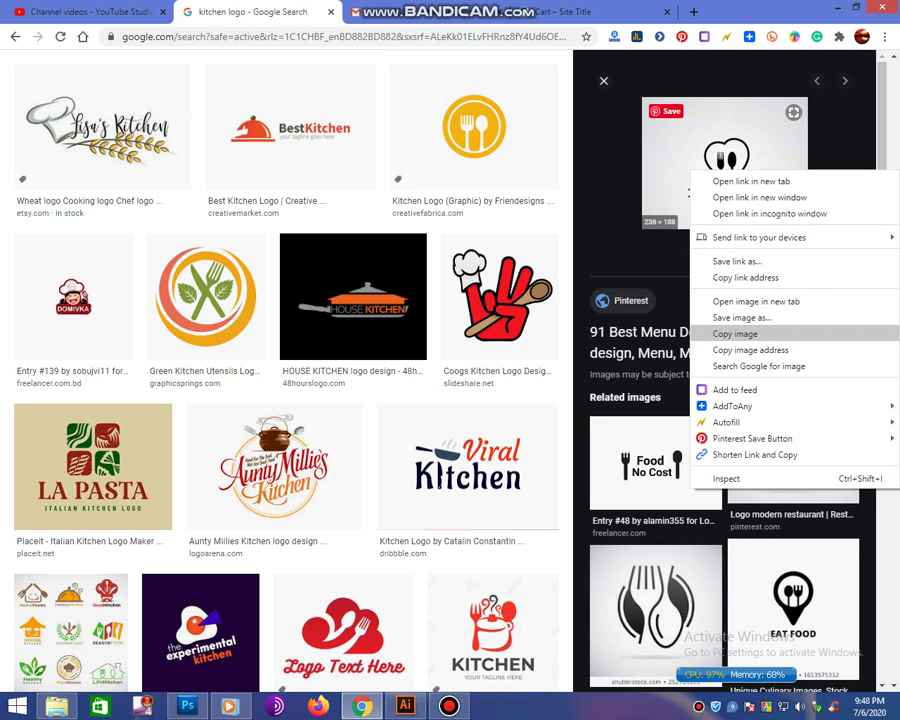
click(735, 333)
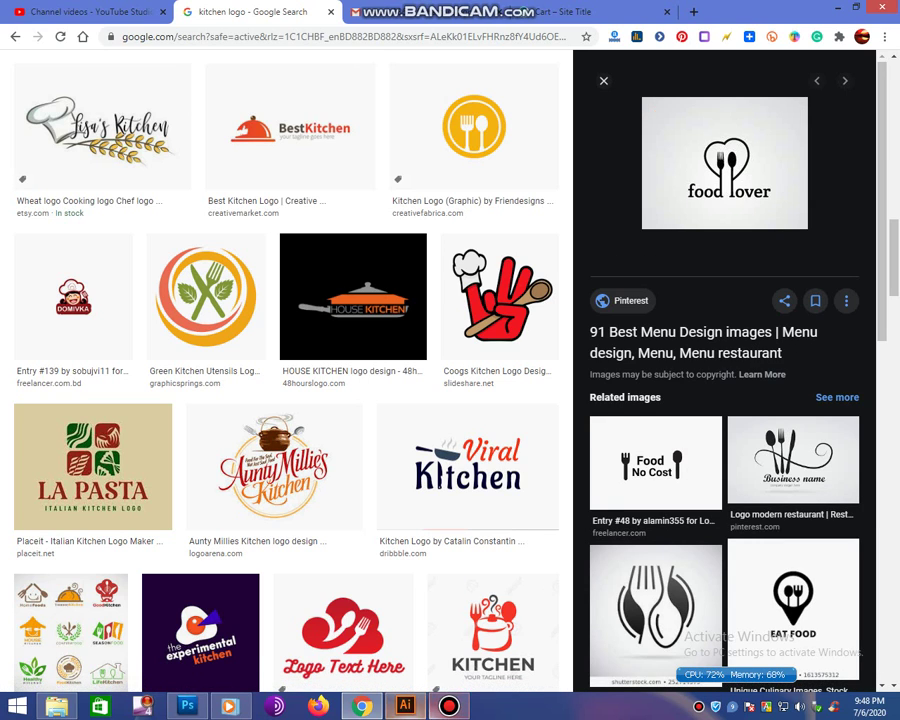
click(405, 706)
- Shift the pin logo left and paste the food lover image, enlarged and moved up
drag(438, 360, 245, 385)
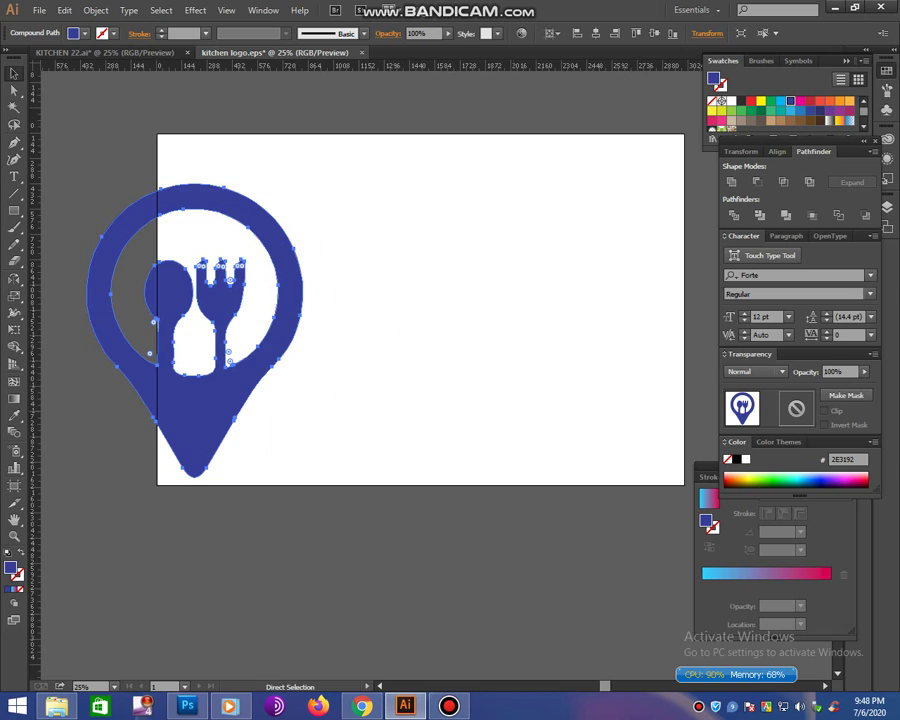
key(ctrl+v)
drag(459, 393, 563, 476)
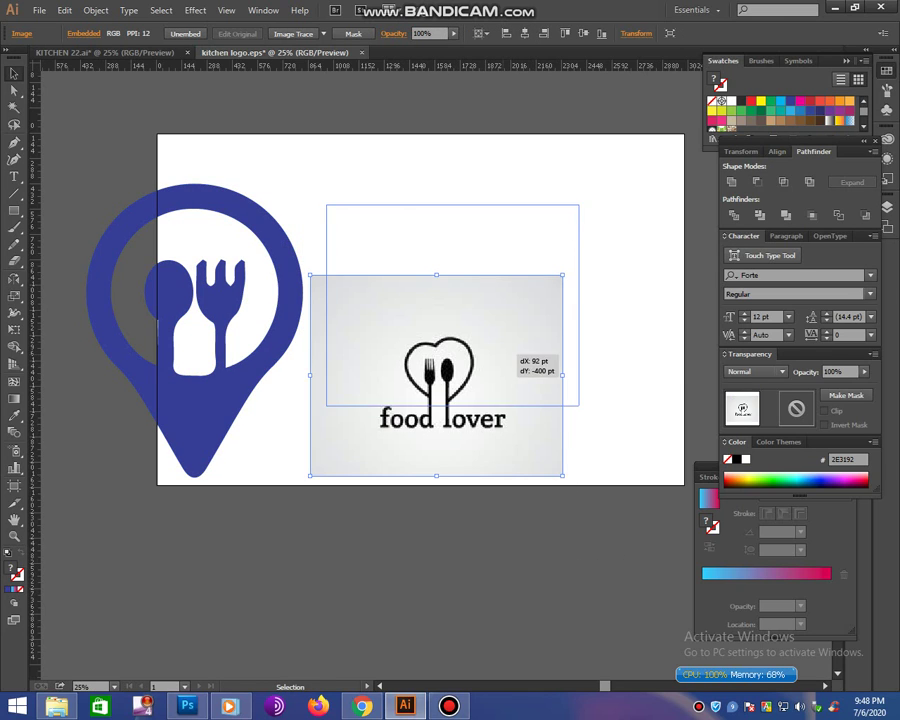
drag(489, 410, 505, 340)
- Image Trace, expand and ungroup the food lover image, deleting its white background
click(293, 33)
right_click(466, 311)
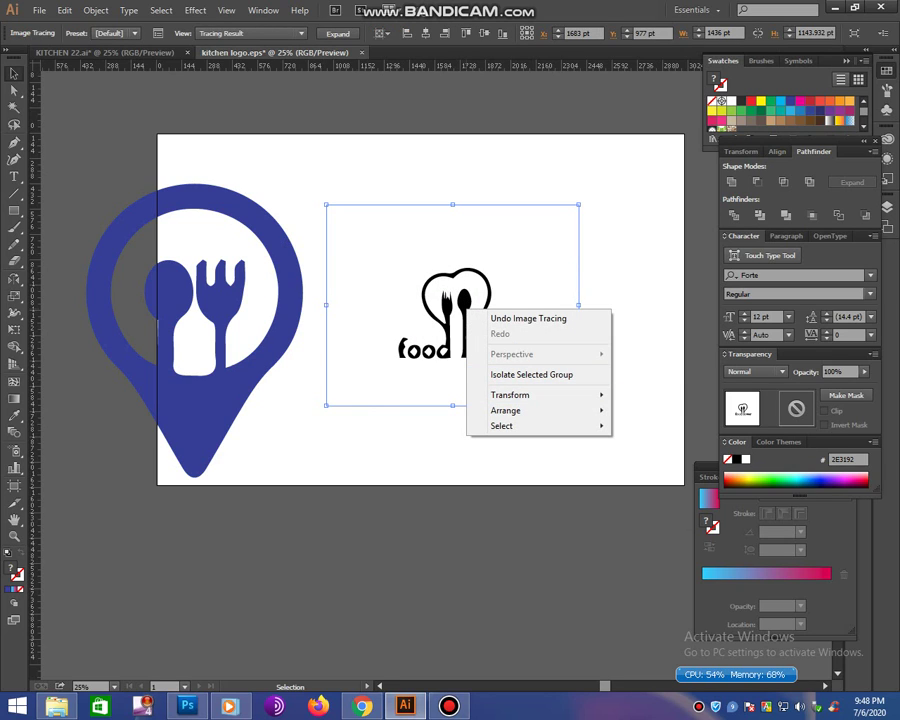
click(338, 33)
right_click(460, 334)
click(498, 410)
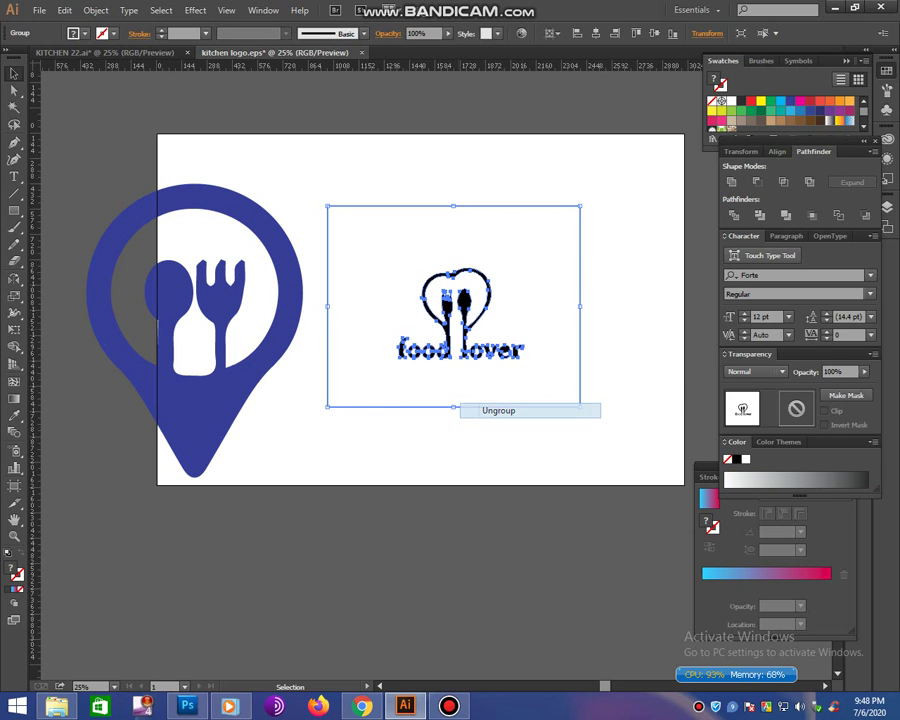
key(ctrl+shift+a)
click(500, 390)
key(Delete)
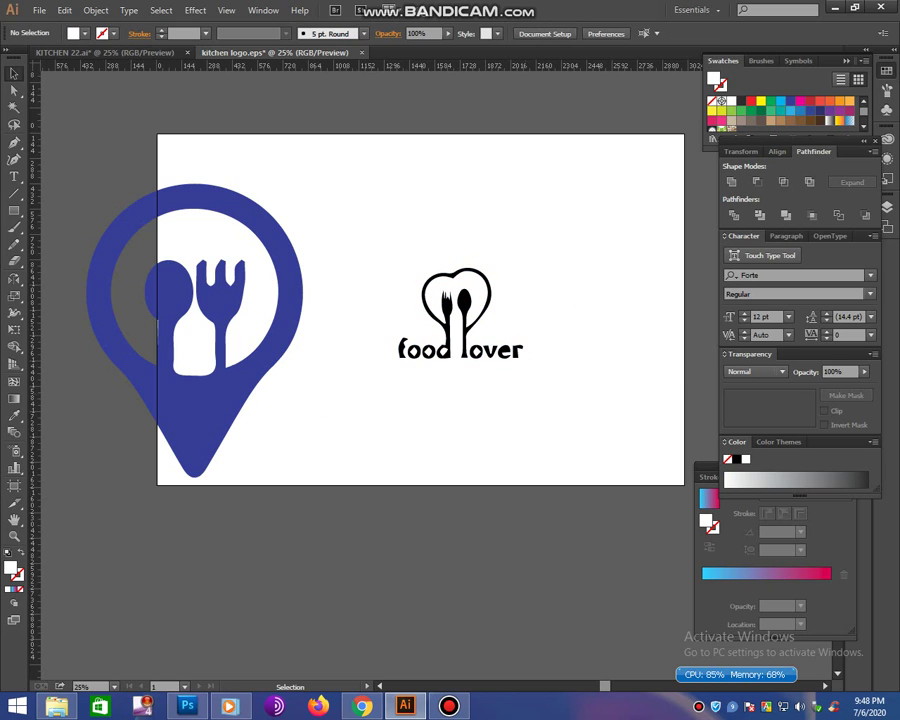
- Separate the heart-and-cutlery shape and delete the leftover food lover lettering
drag(596, 386, 378, 342)
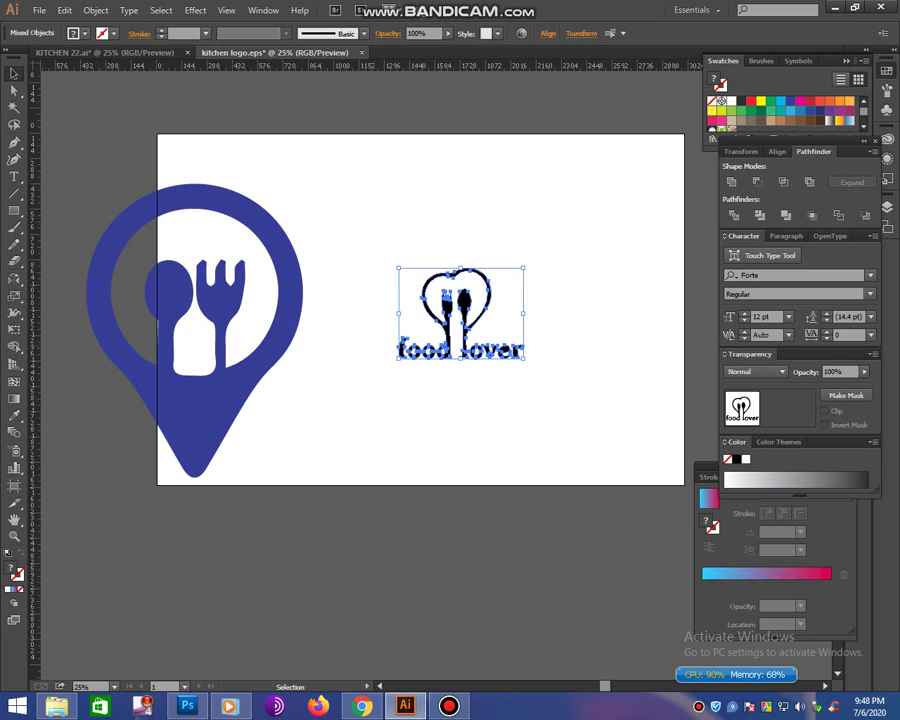
right_click(434, 349)
click(540, 300)
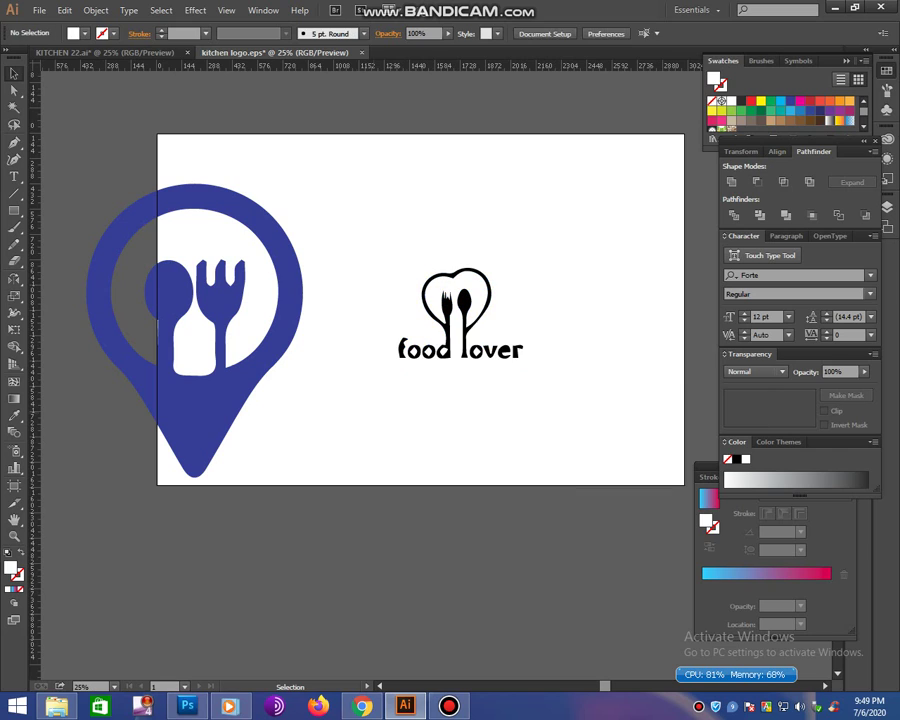
click(470, 272)
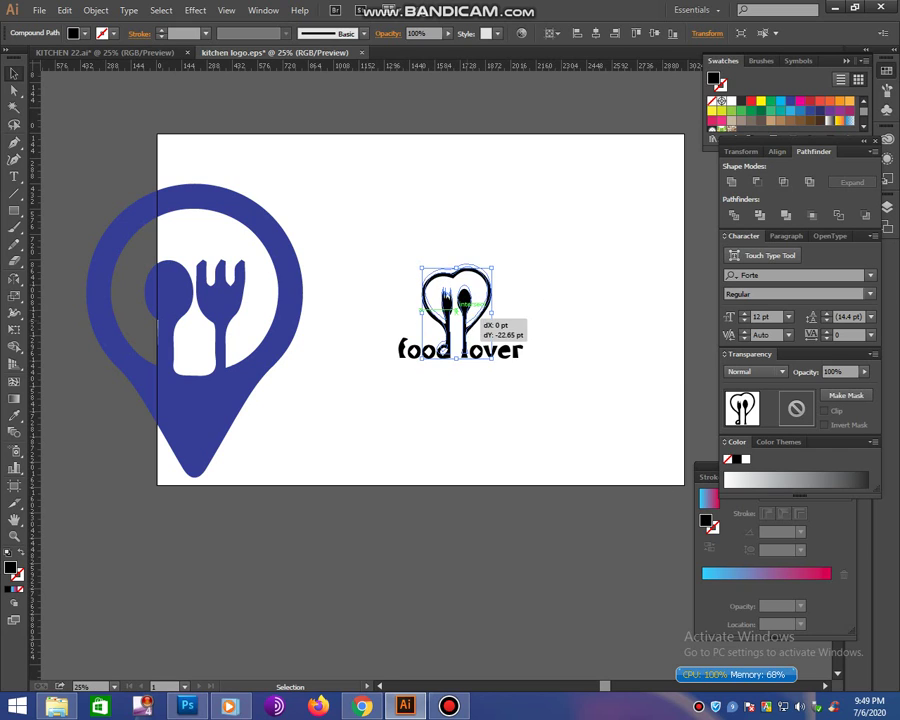
drag(462, 308, 509, 236)
click(600, 300)
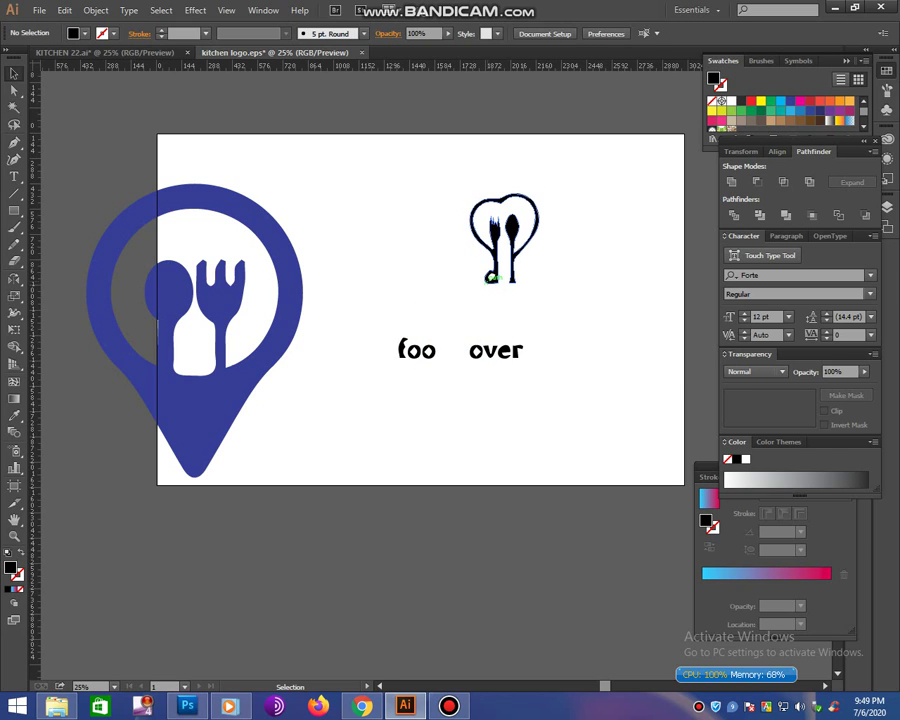
click(490, 278)
right_click(486, 281)
key(Escape)
key(ctrl+shift+a)
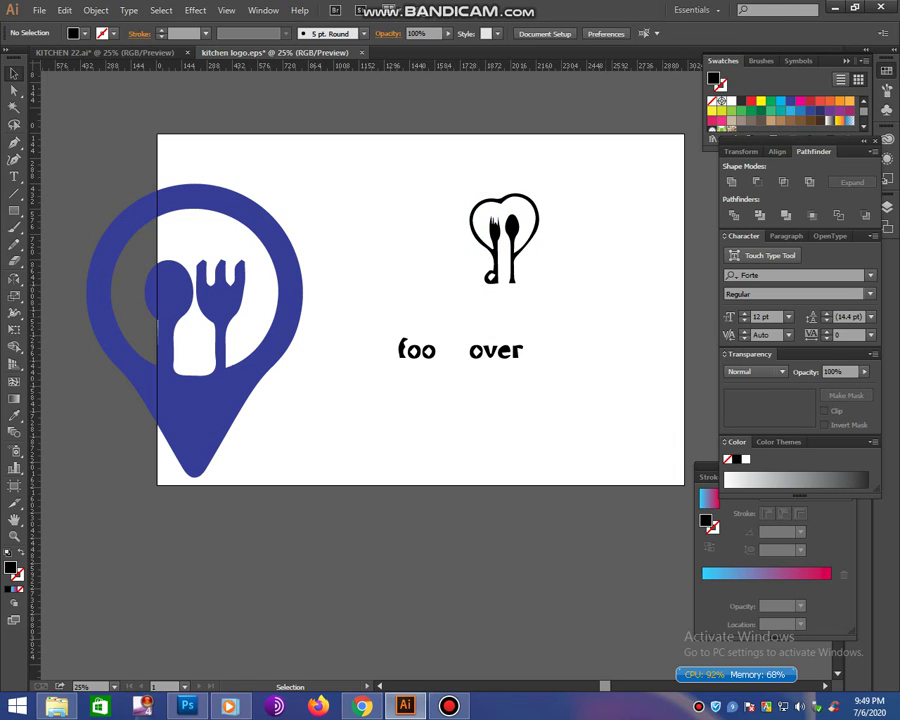
drag(397, 318, 530, 365)
key(Delete)
- Fill the heart icon magenta (EC008C), scale it down and place it near the artboard top
click(506, 272)
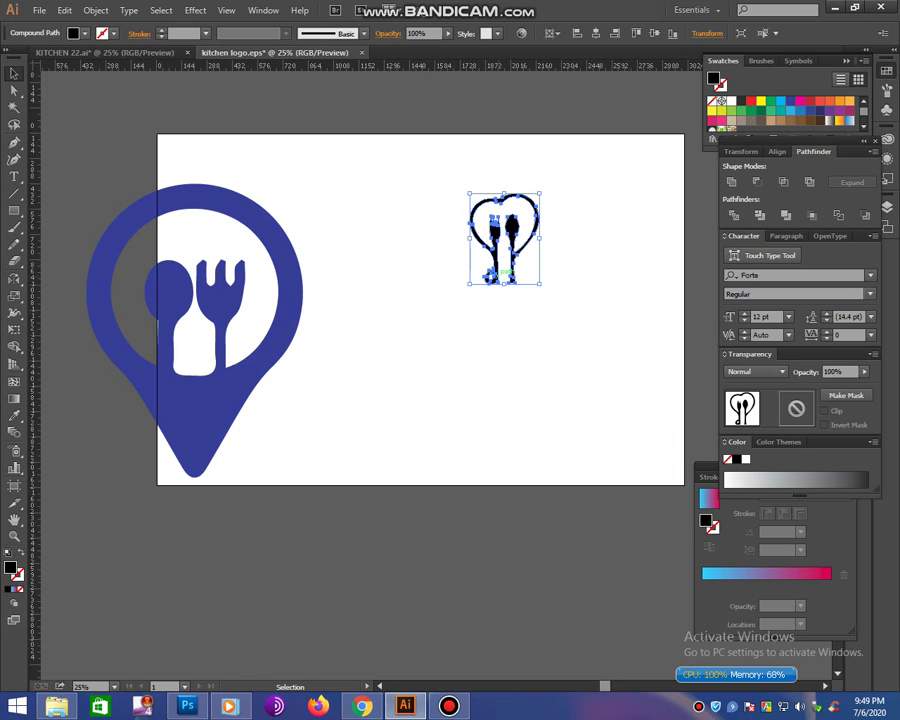
click(800, 101)
click(445, 160)
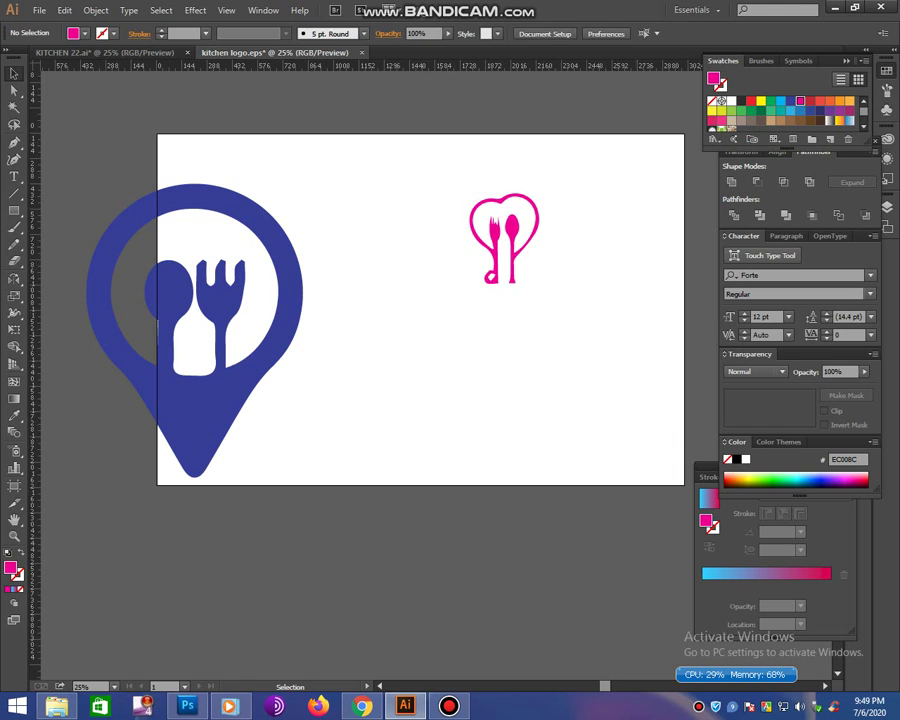
drag(441, 155, 652, 430)
key(ctrl+shift+a)
drag(590, 327, 476, 279)
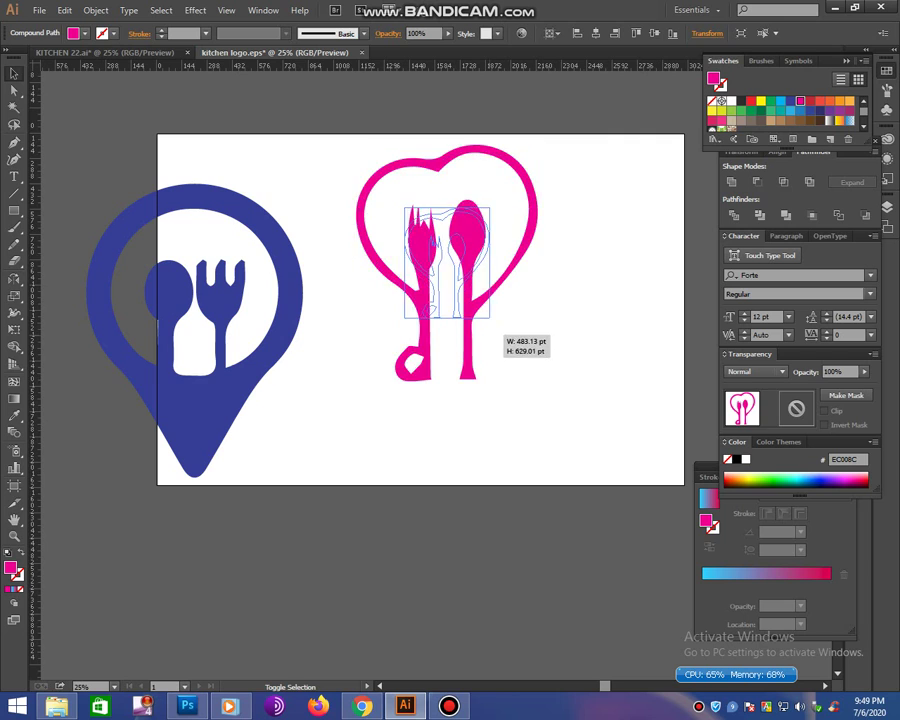
drag(538, 380, 489, 318)
key(ctrl+shift+a)
drag(446, 250, 351, 176)
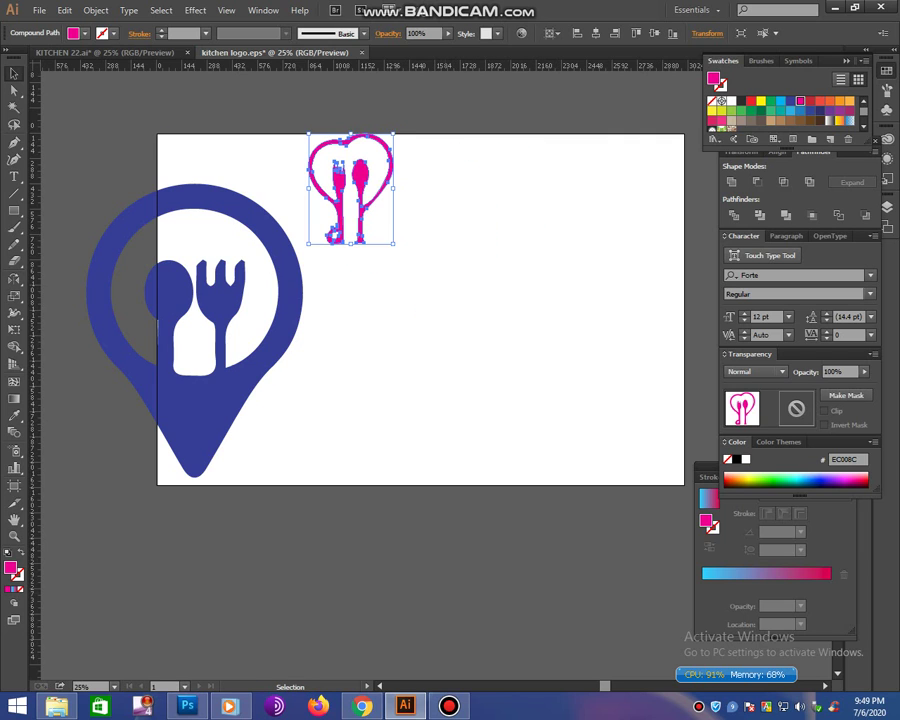
- Copy the Coogs chef-hand logo image from Chrome's image results
key(alt+Tab)
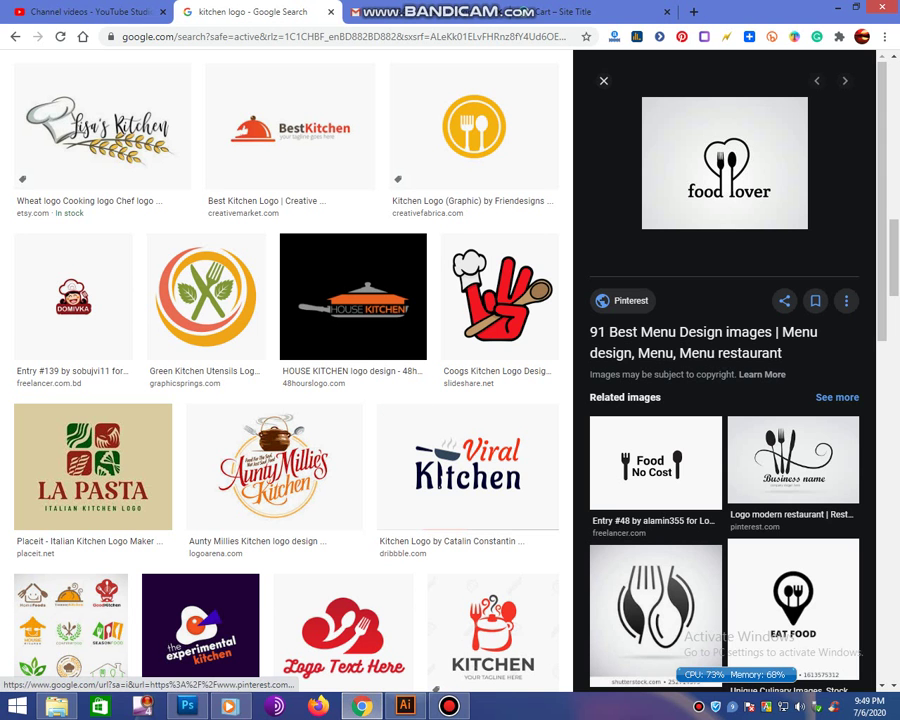
click(500, 300)
right_click(690, 165)
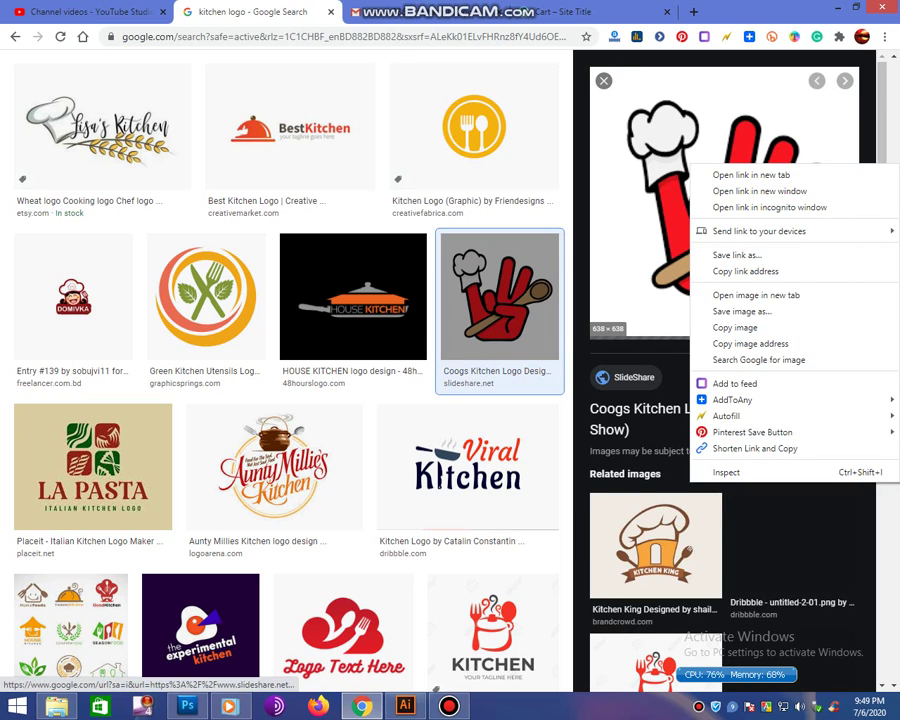
click(735, 327)
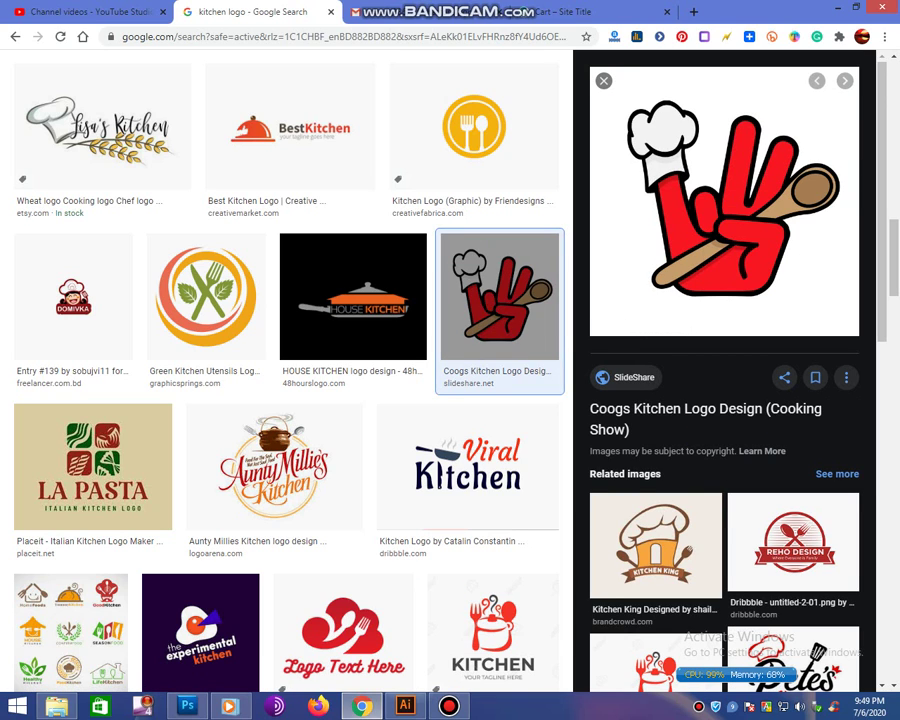
key(alt+Tab)
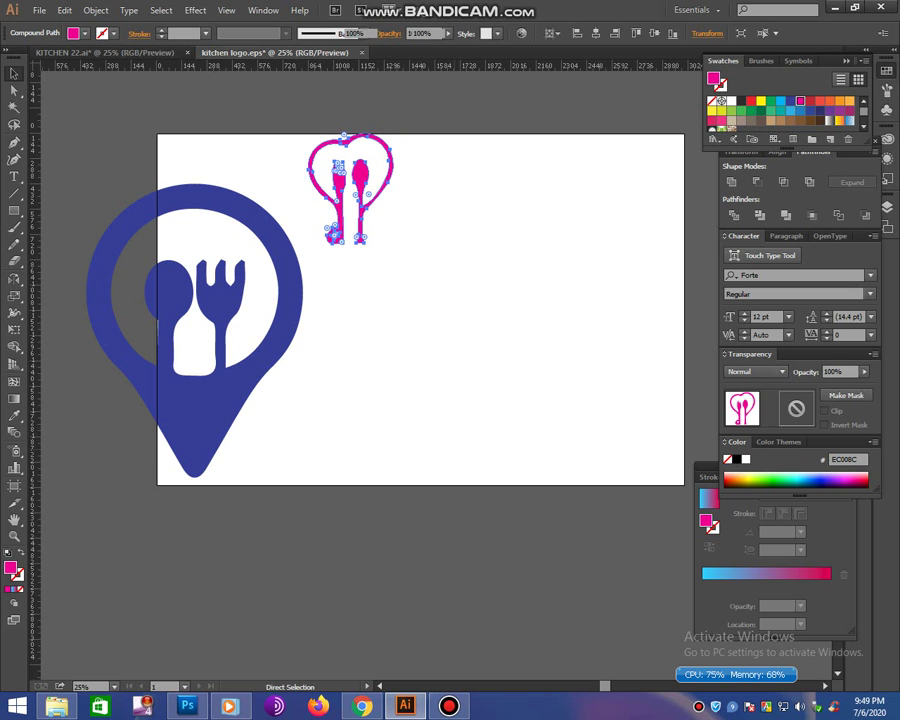
- Paste and enlarge the chef-hand image, then trace, expand and ungroup it
key(ctrl+v)
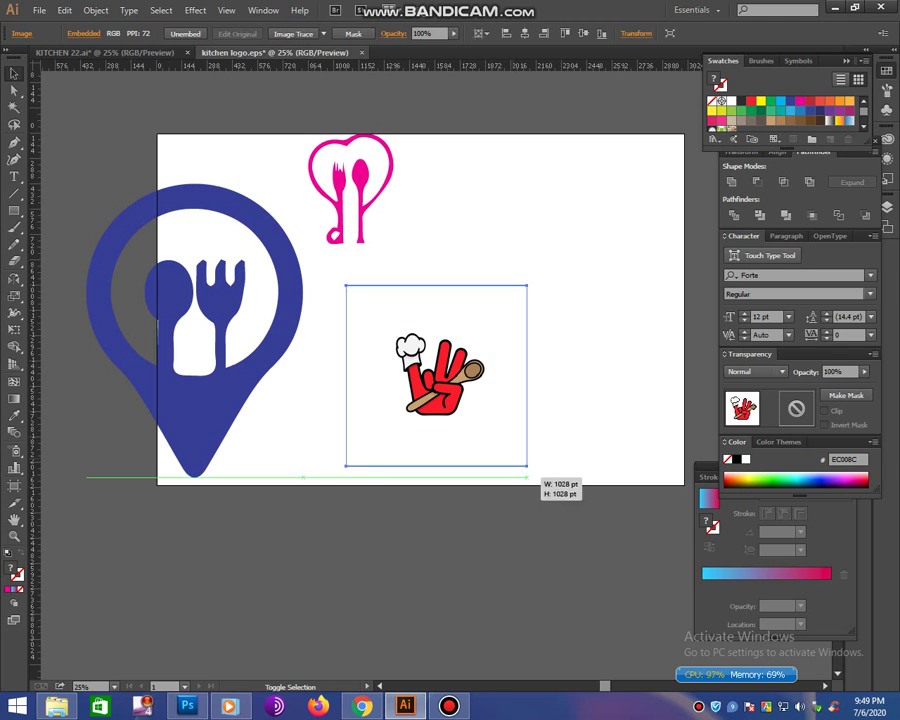
drag(492, 430, 570, 510)
drag(420, 340, 460, 307)
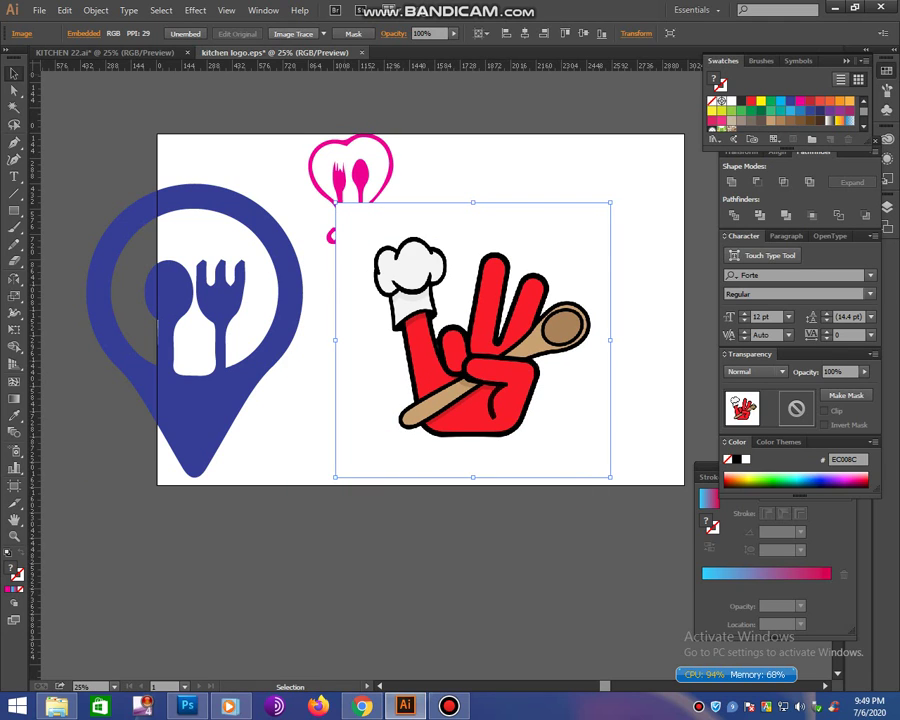
click(293, 33)
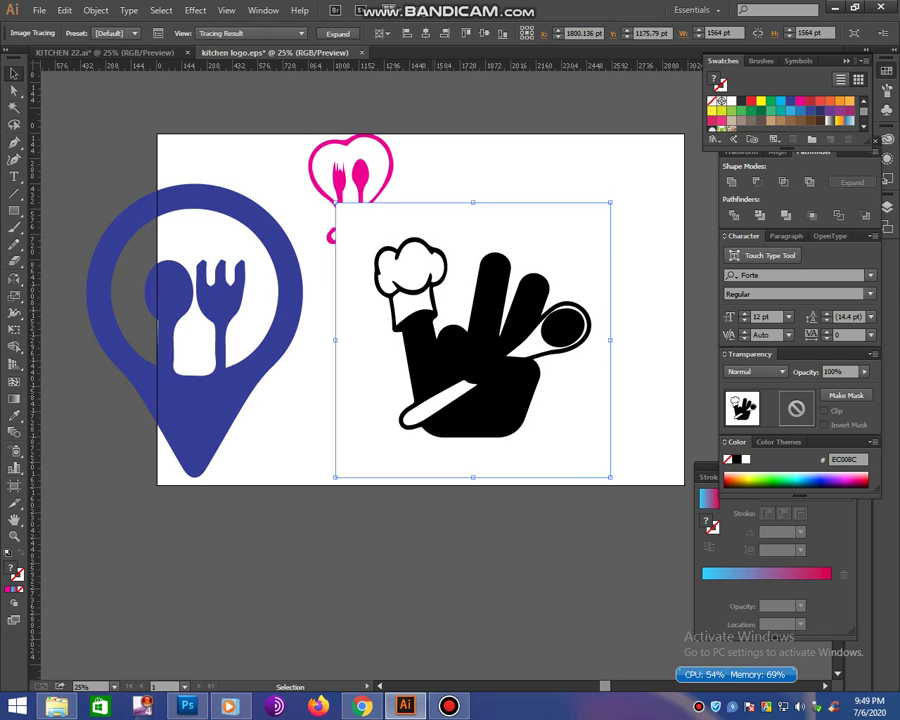
click(337, 33)
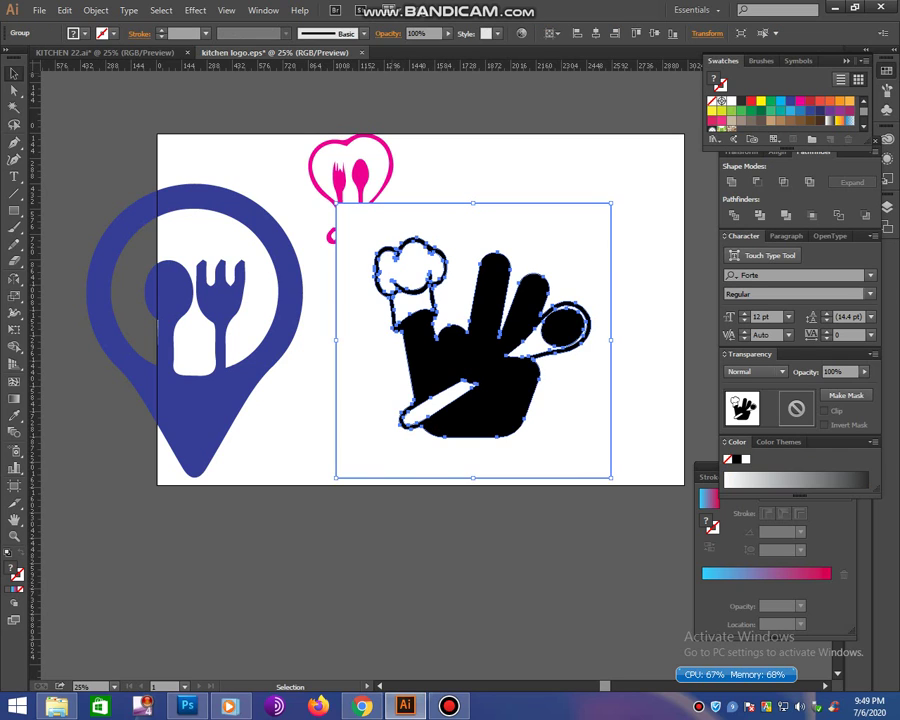
right_click(512, 377)
click(551, 456)
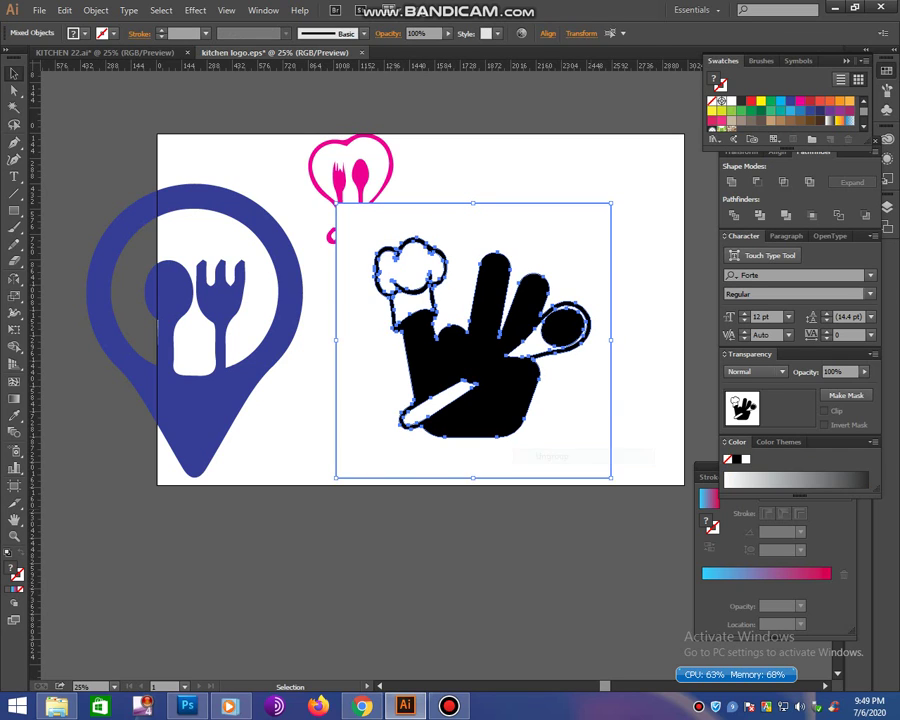
- Remove the white background box from behind the traced chef hand
click(640, 440)
click(480, 400)
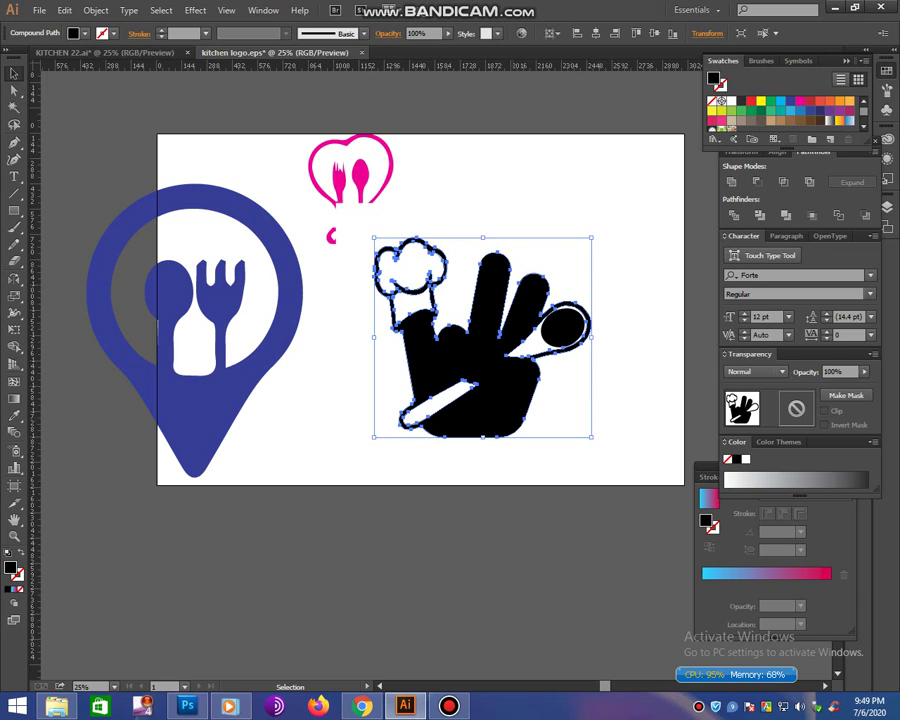
drag(480, 400, 572, 435)
key(ctrl+z)
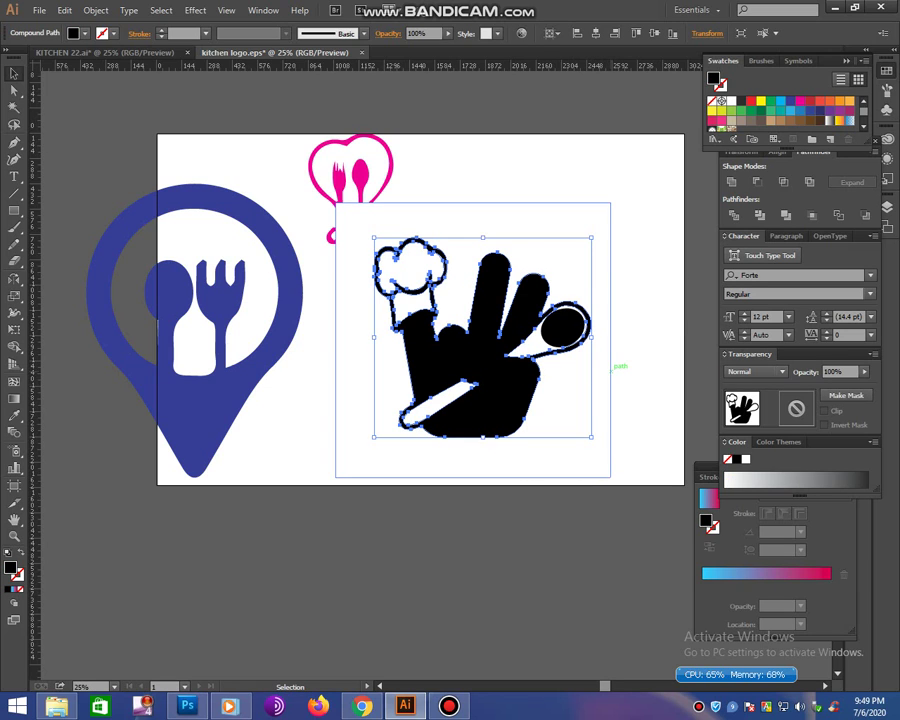
key(ctrl+z)
key(ctrl+z)
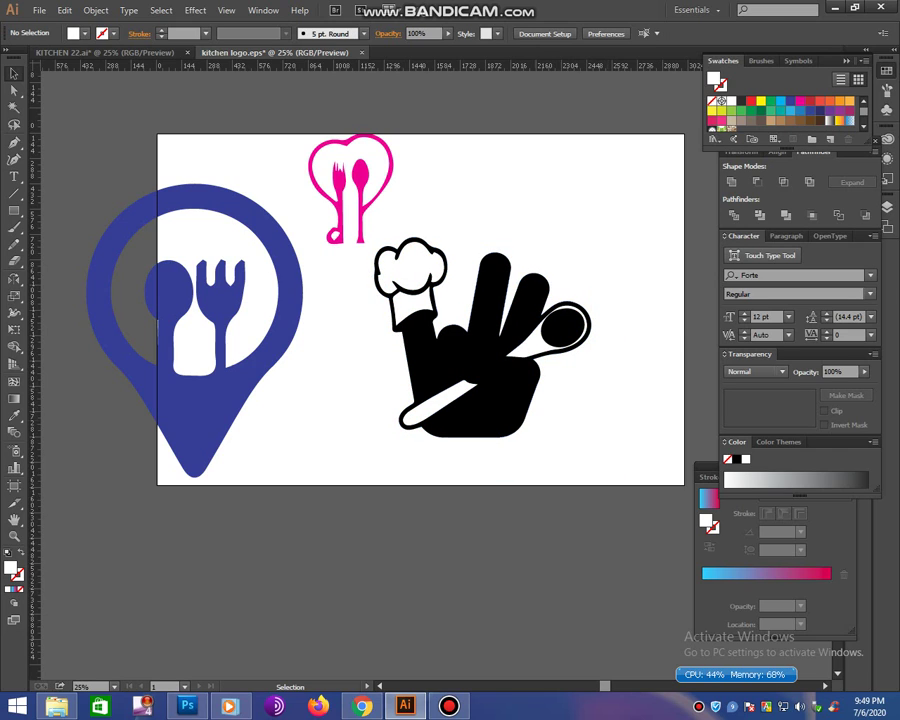
key(ctrl+z)
key(ctrl+z)
key(ctrl+z)
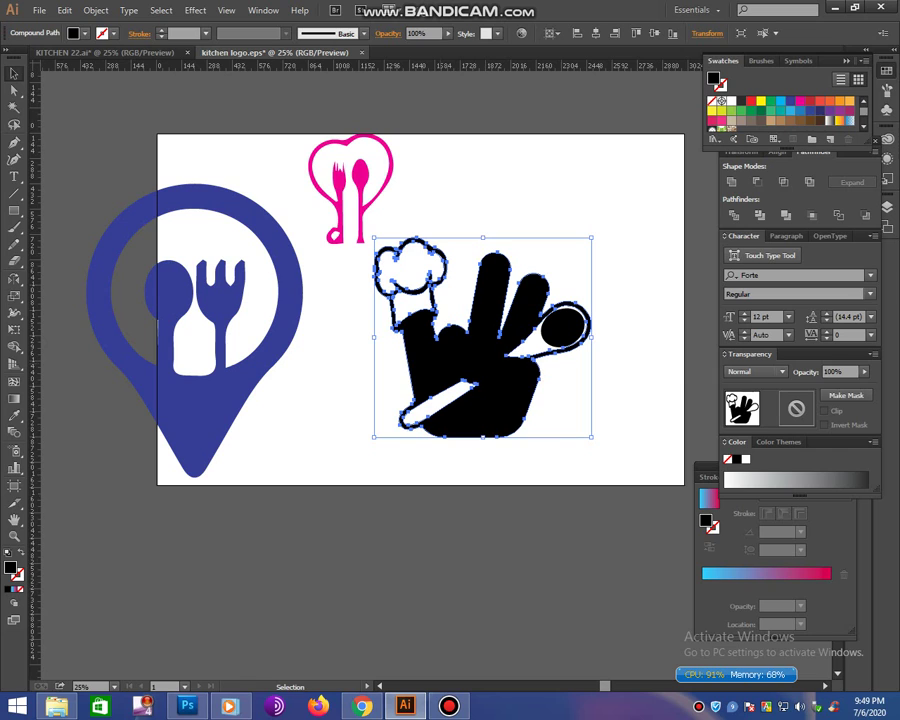
right_click(444, 354)
key(Escape)
key(ctrl+z)
key(ctrl+shift+z)
- Colour the chef hand cyan (00AEEF) and cut the spoon ellipse out as a compound-path hole
click(781, 101)
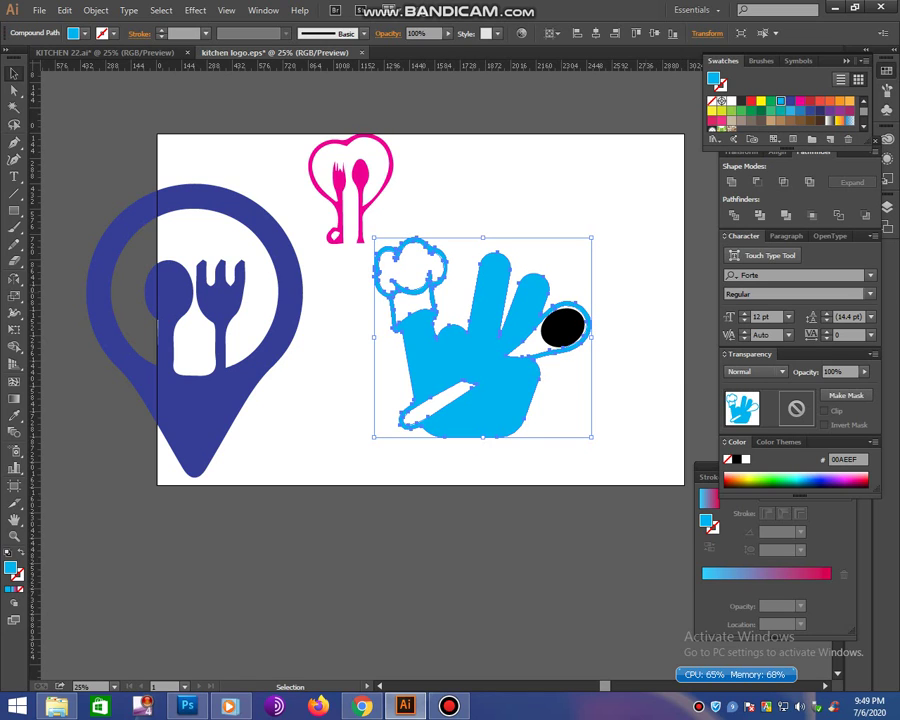
key(ctrl+shift+a)
click(562, 328)
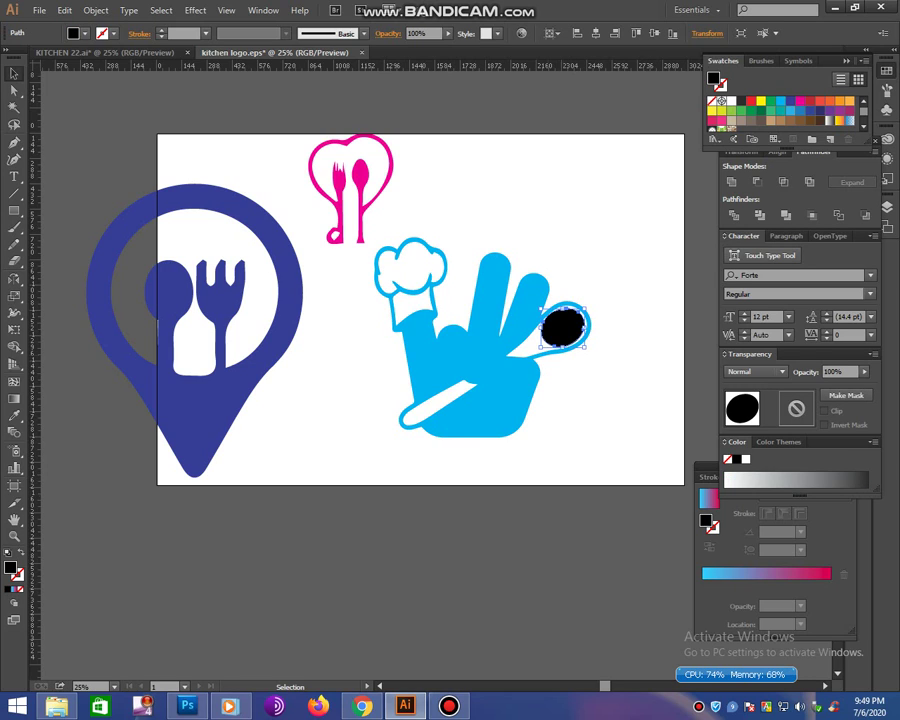
key(i)
click(500, 345)
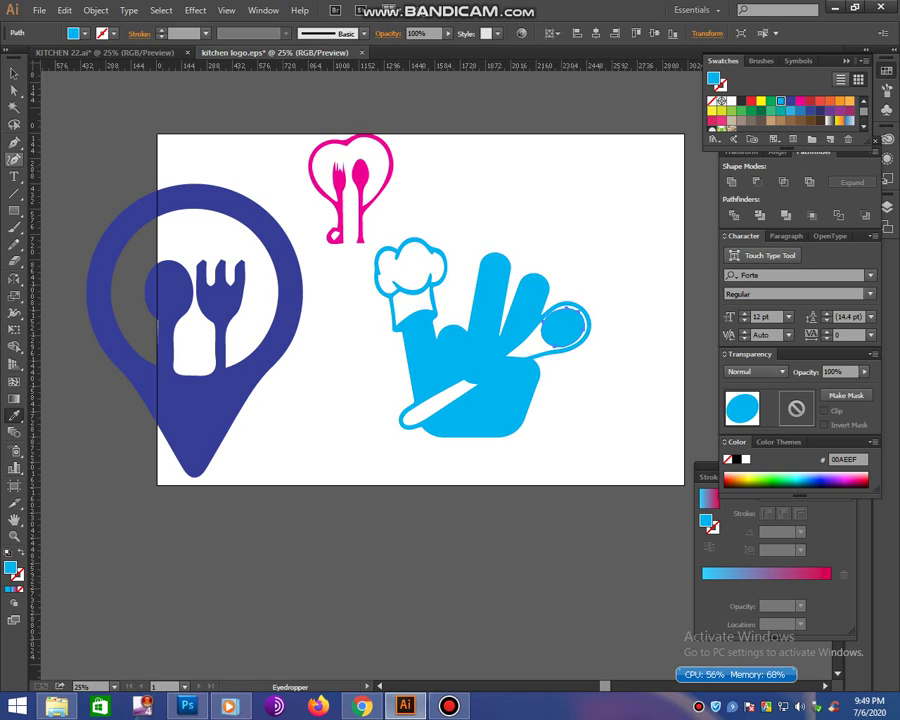
key(v)
shift+click(470, 380)
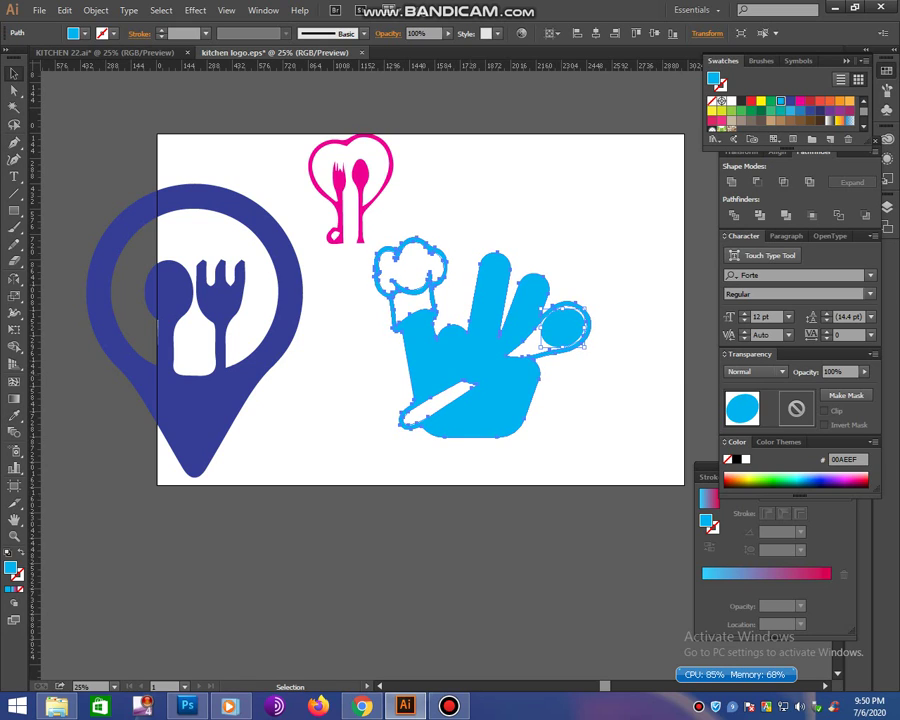
key(ctrl+8)
key(ctrl+shift+a)
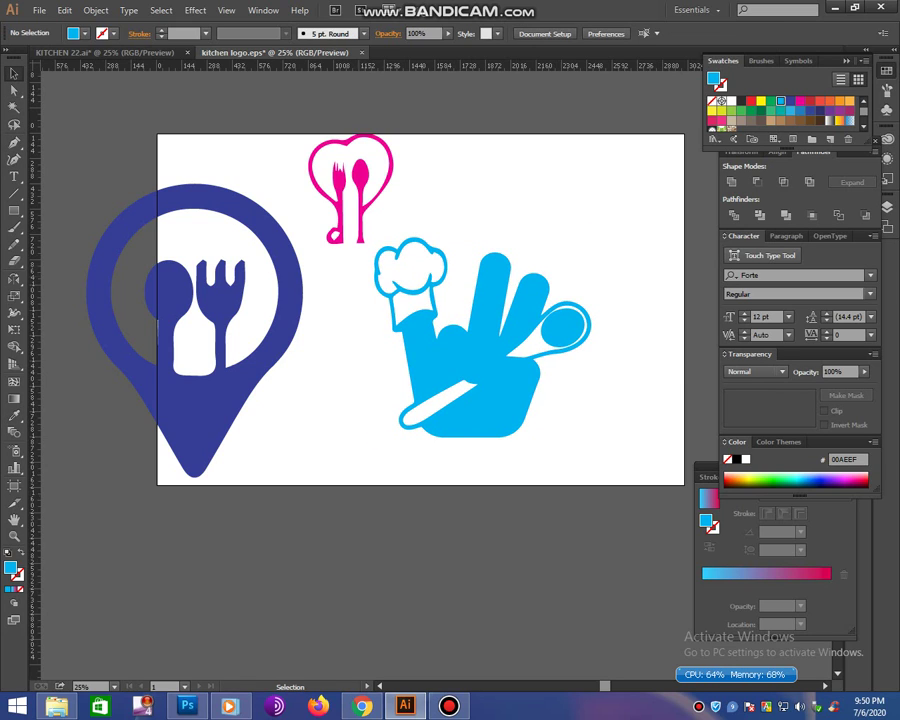
- Scale the chef hat and hand down together
drag(365, 258, 416, 304)
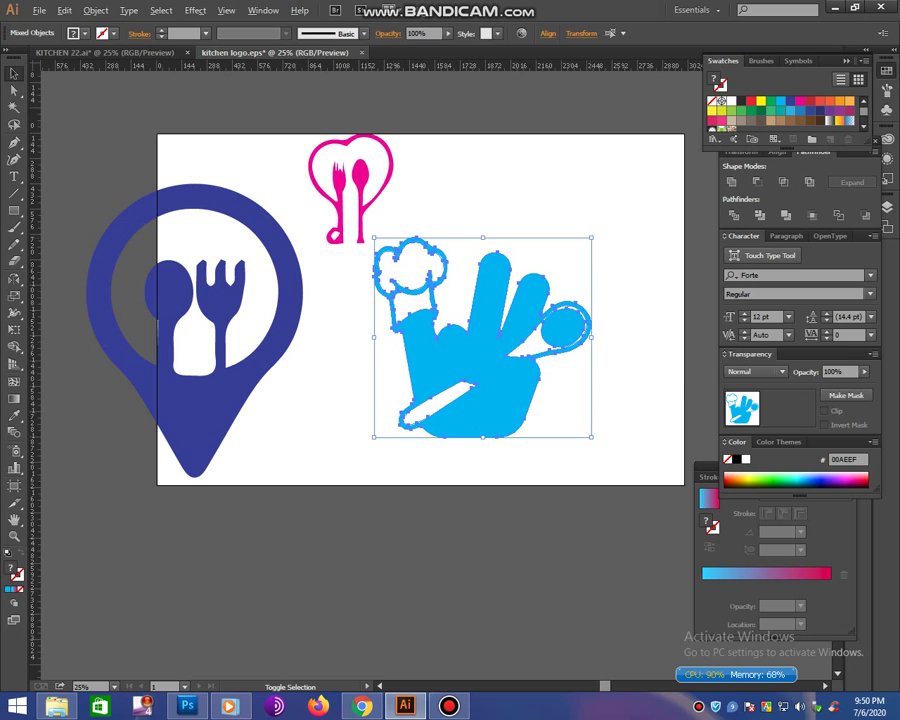
drag(592, 238, 568, 258)
key(ctrl+shift+a)
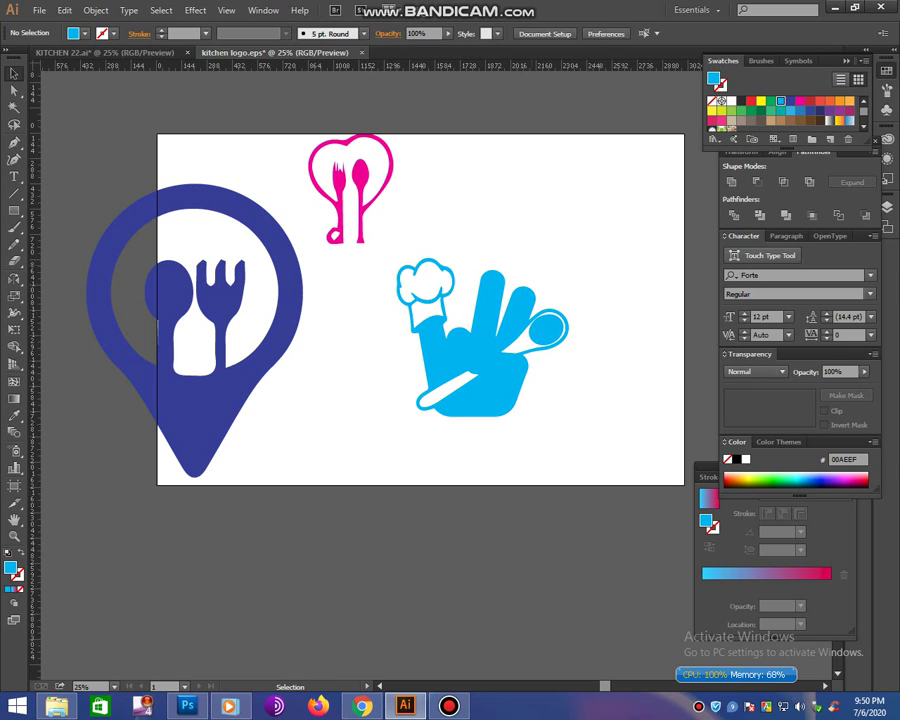
drag(512, 404, 390, 262)
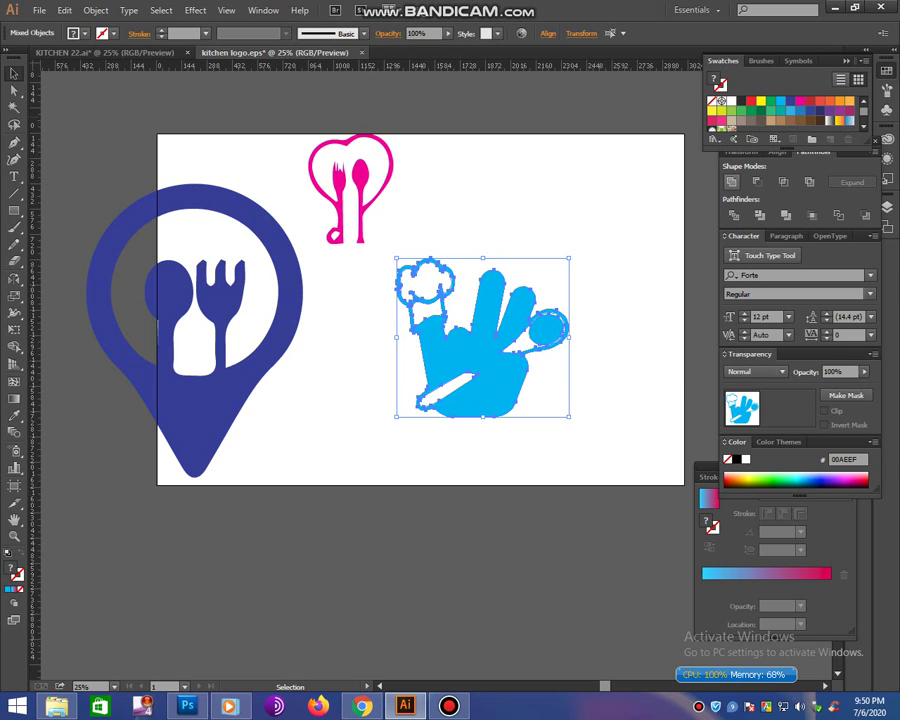
- Undo a trial merge of hat and hand, then zoom in on the blue chef-hand logo
click(731, 181)
key(z)
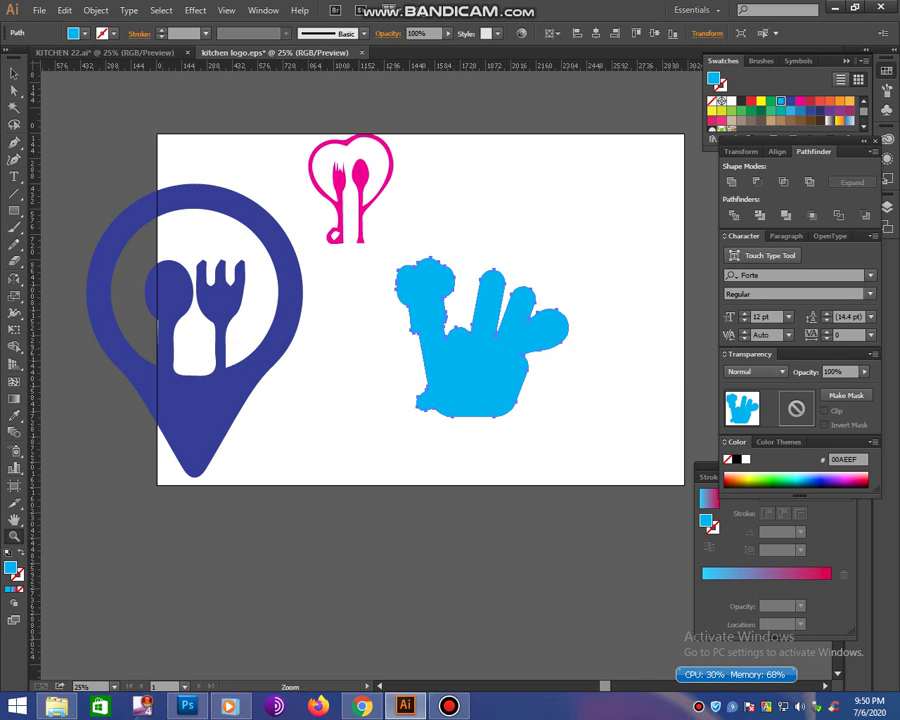
click(604, 363)
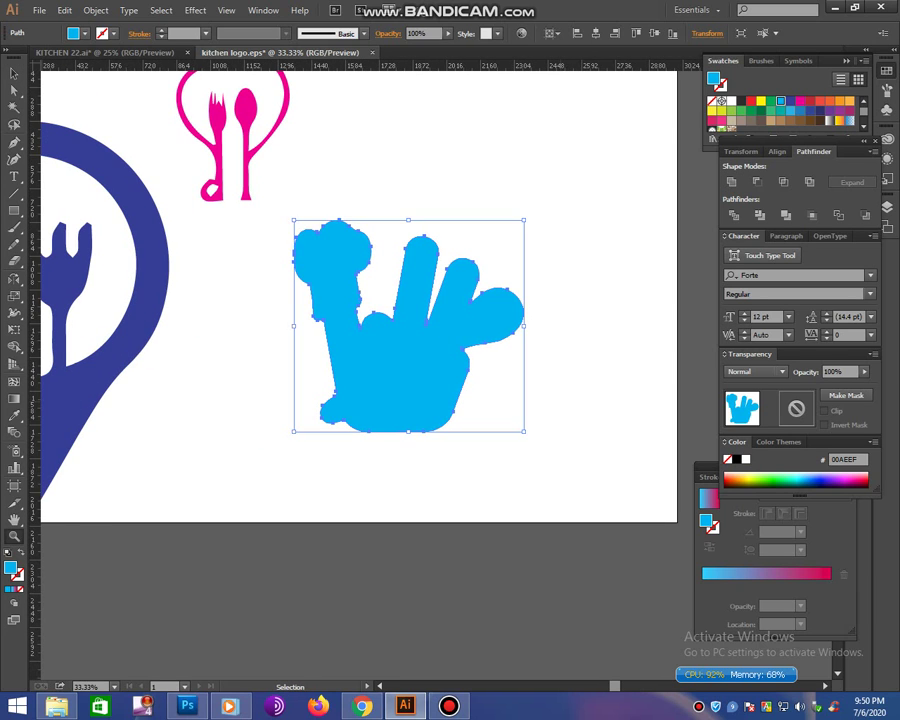
key(ctrl+equal)
drag(300, 300, 548, 353)
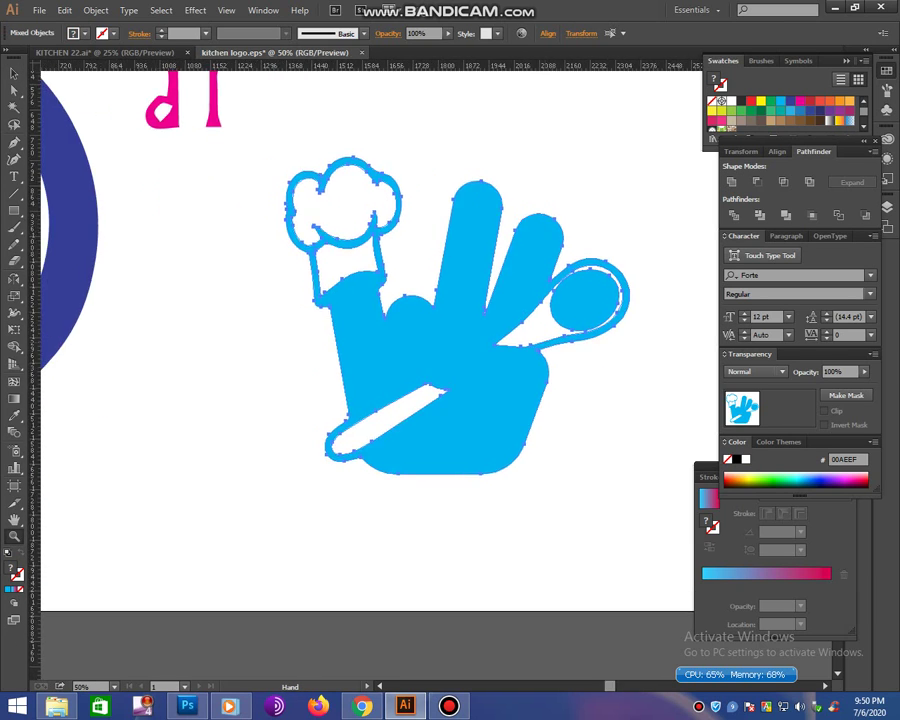
key(v)
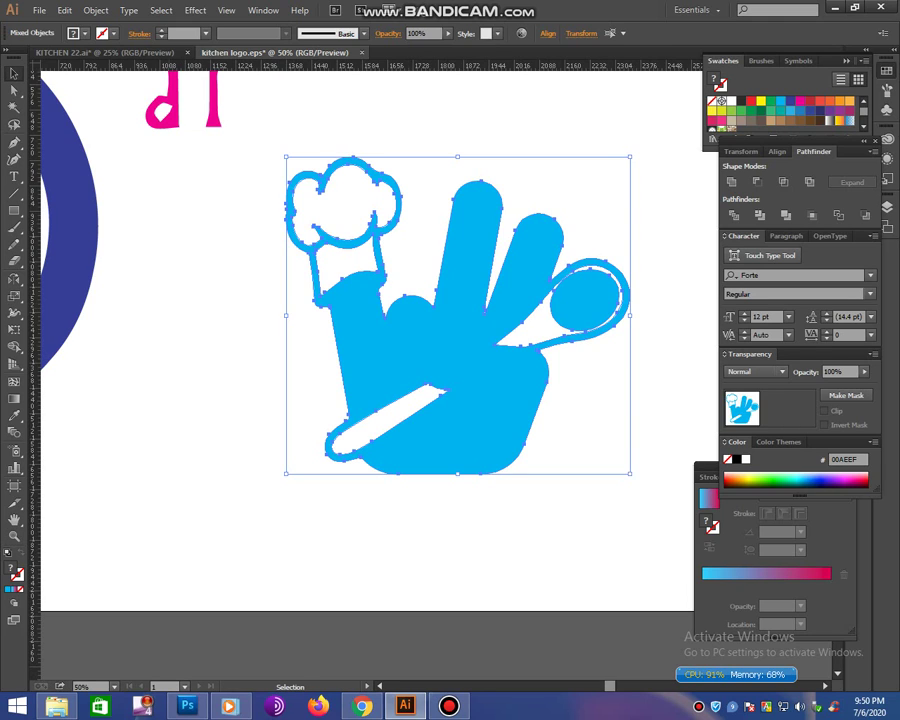
key(ctrl+shift+a)
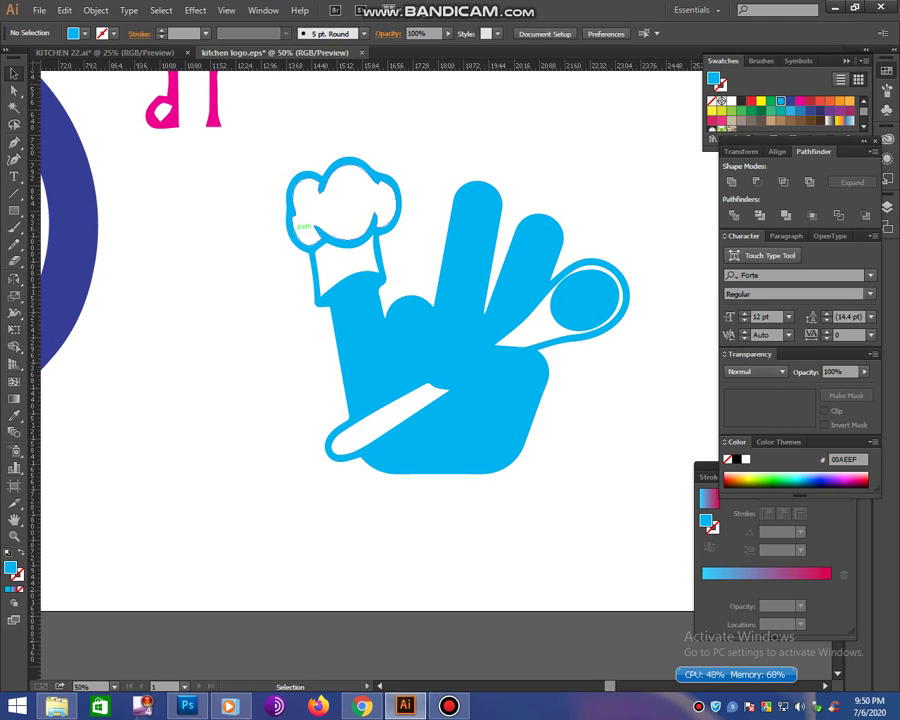
- Reposition the hat interior and spoon ellipse, and try uniting the logo paths before undoing it
drag(299, 227, 473, 158)
key(ctrl+shift+a)
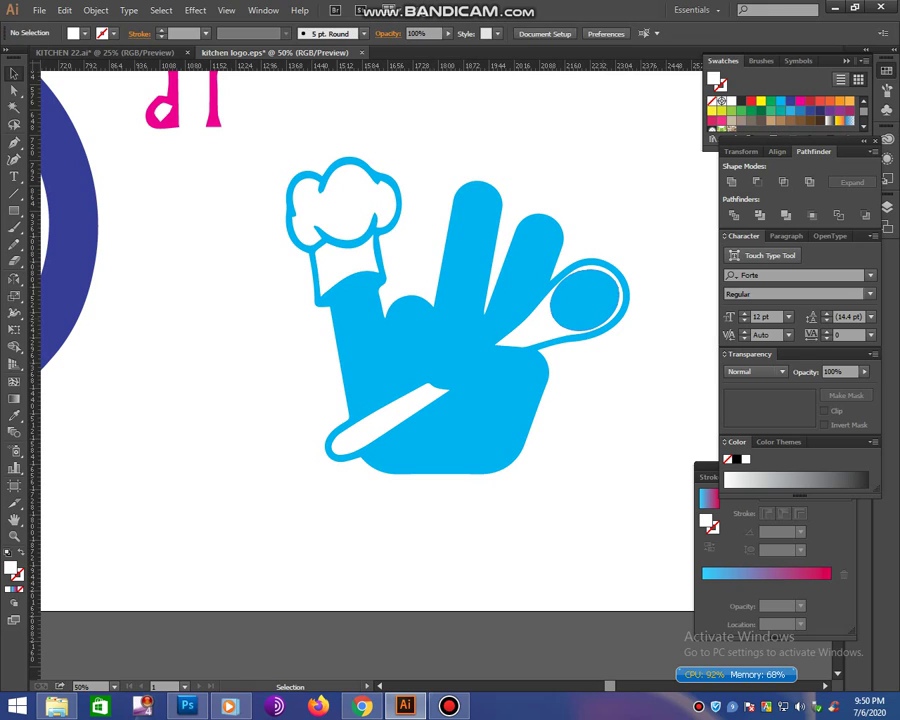
click(614, 316)
mouse_move(614, 316)
mouse_down()
mouse_move(647, 195)
mouse_move(612, 315)
mouse_up()
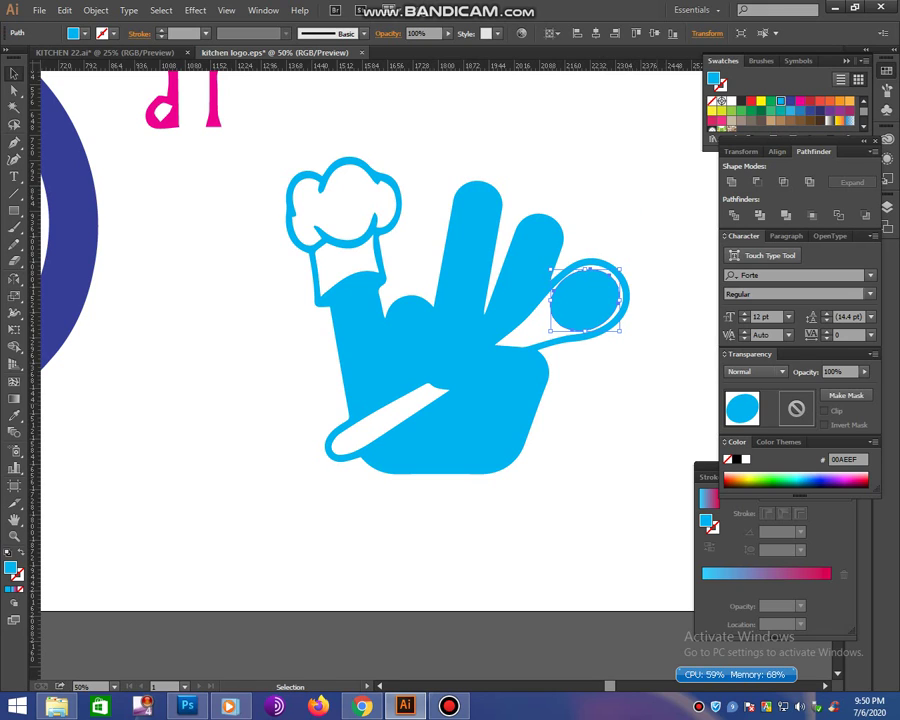
key(ctrl+shift+a)
drag(282, 146, 600, 460)
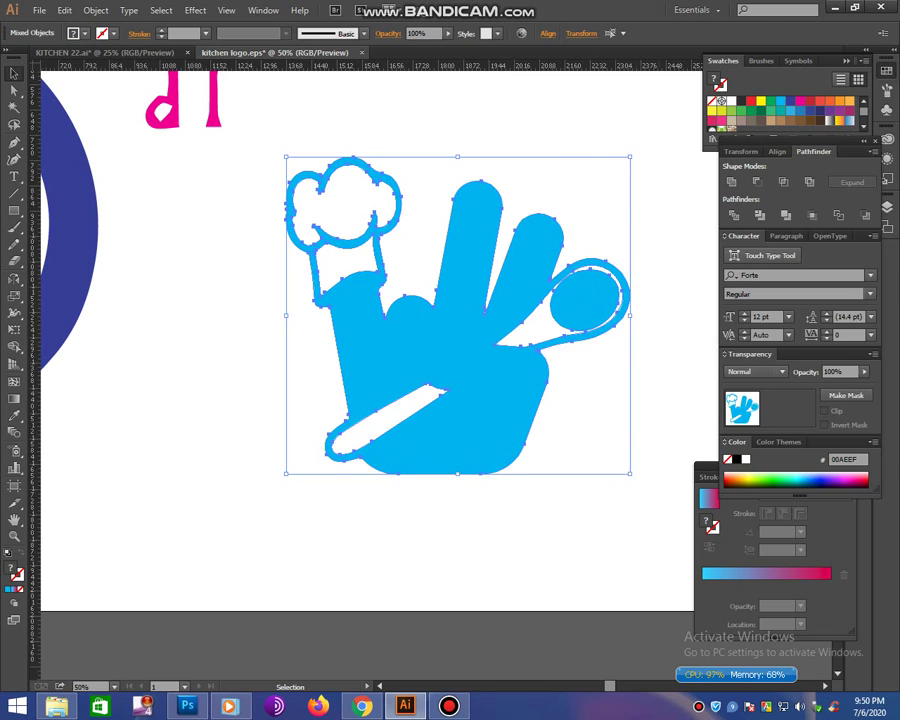
click(731, 182)
key(ctrl+z)
key(ctrl+shift+a)
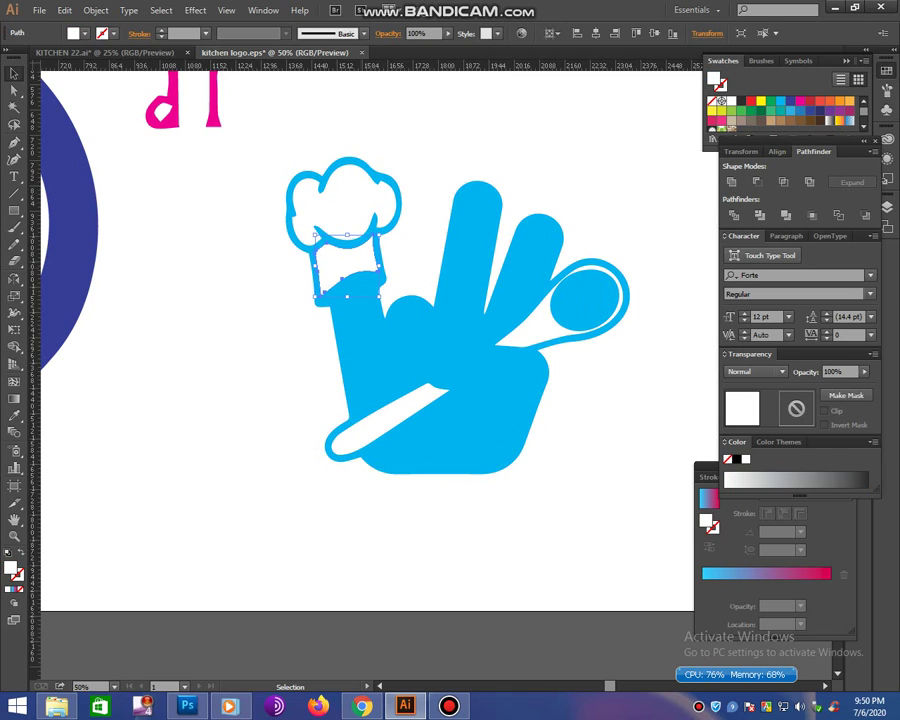
- Delete the stray neck piece, knife cutout and spoon outline from the chef-hand logo
drag(365, 283, 252, 394)
key(Delete)
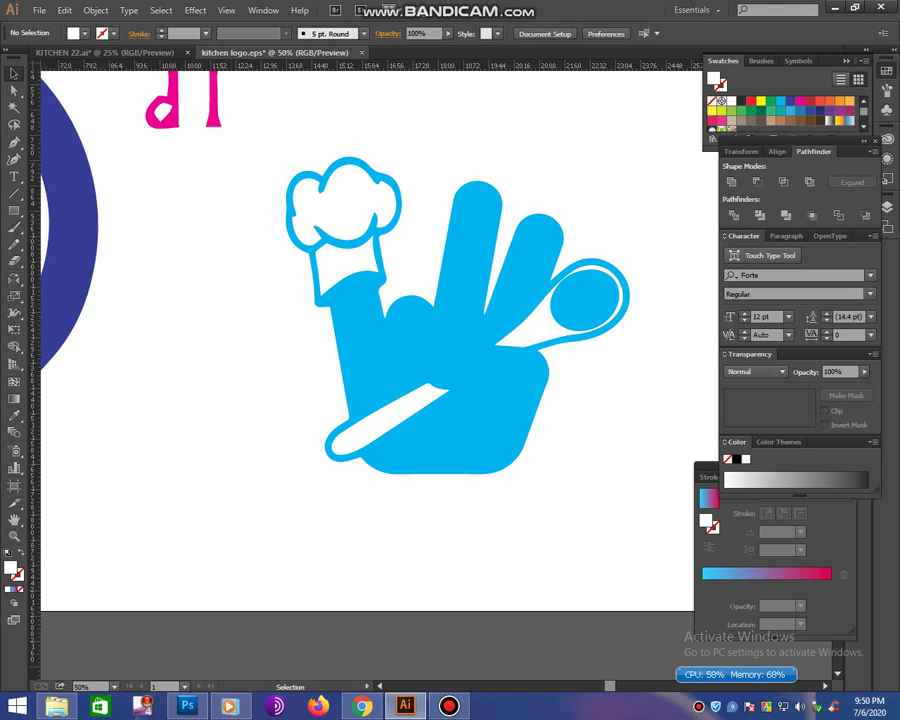
drag(241, 144, 600, 458)
key(ctrl+8)
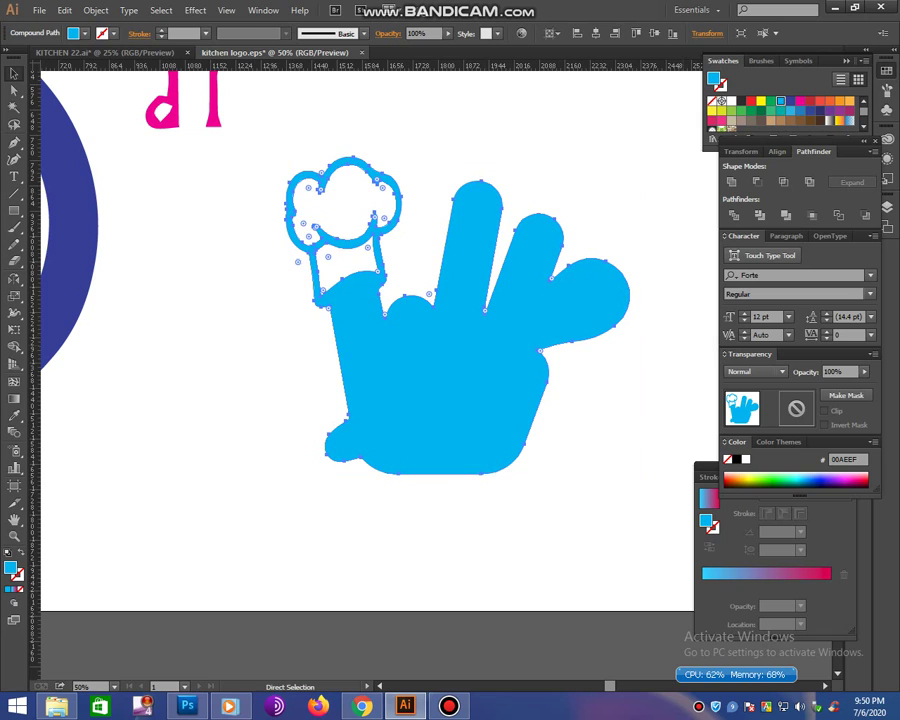
key(ctrl+z)
key(ctrl+shift+a)
drag(365, 425, 253, 520)
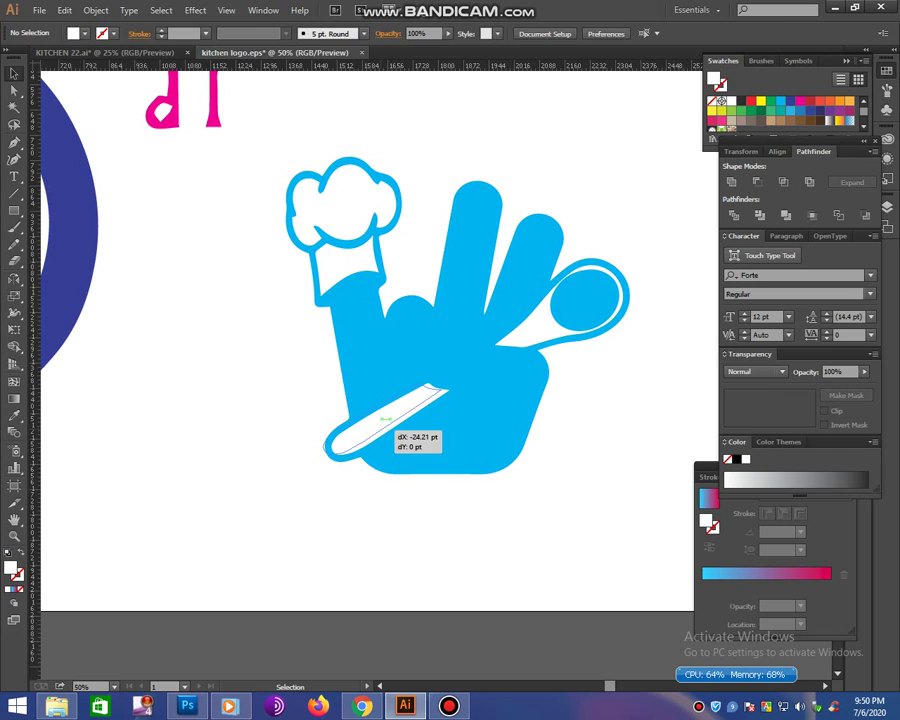
key(Delete)
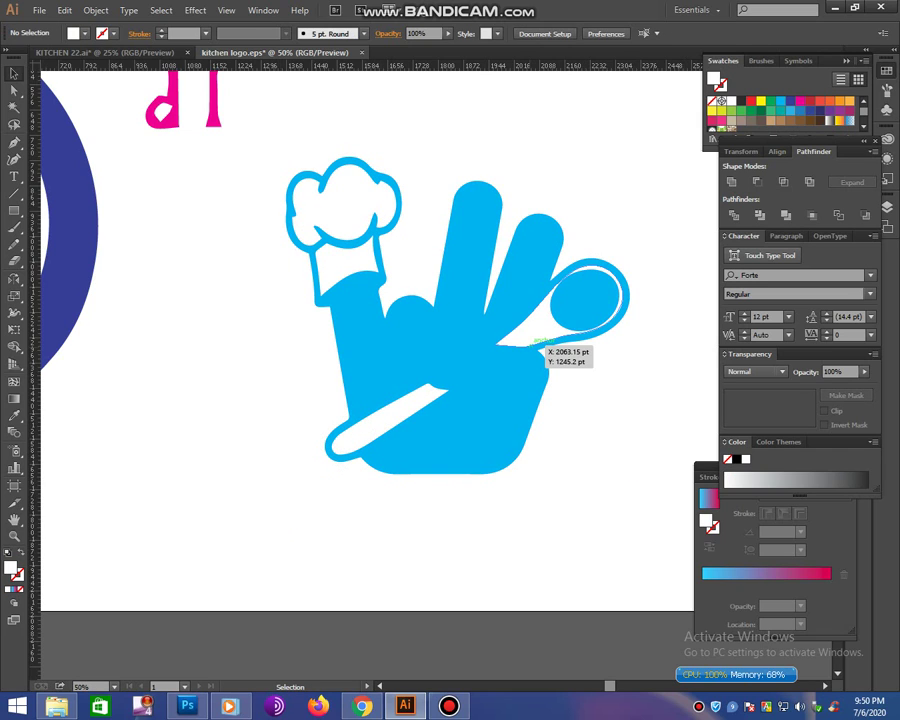
drag(537, 343, 645, 462)
key(Delete)
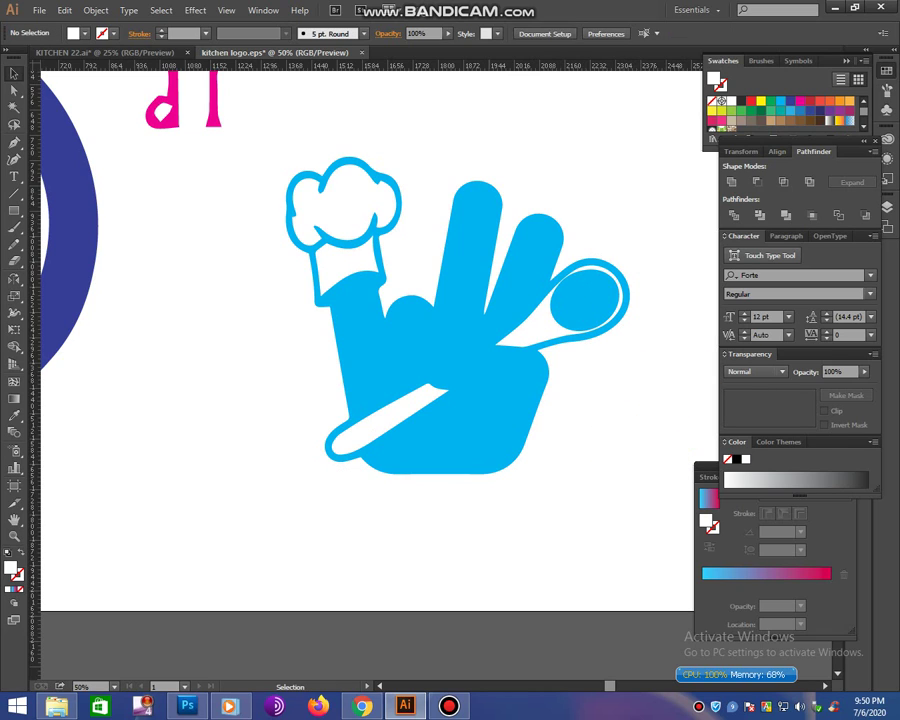
- Group all chef-hand logo parts, shrink the group and move it to the artboard top
drag(173, 101, 460, 335)
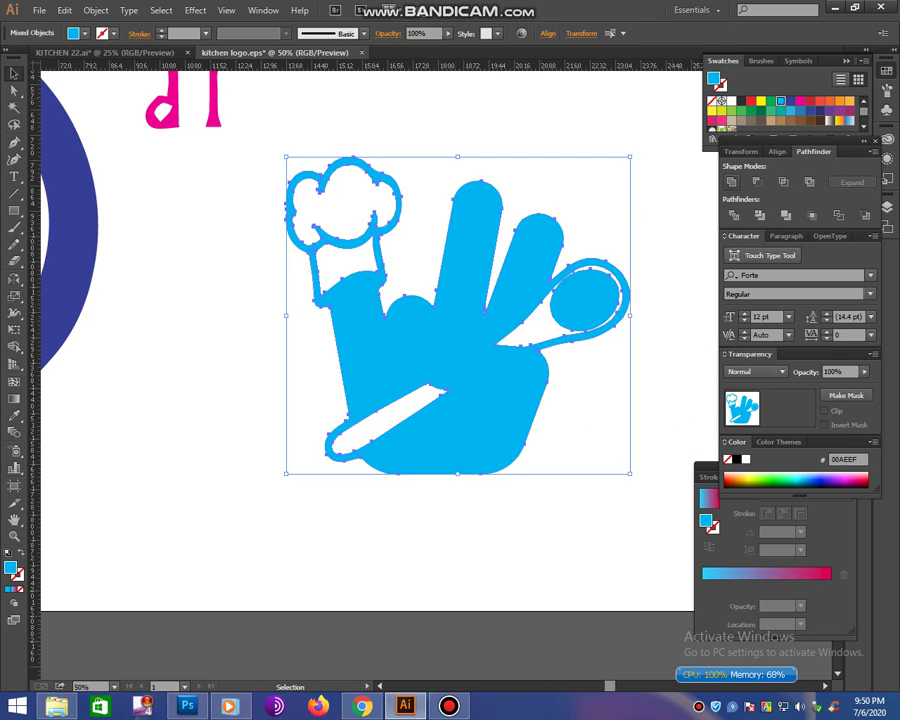
key(ctrl+g)
drag(630, 474, 552, 398)
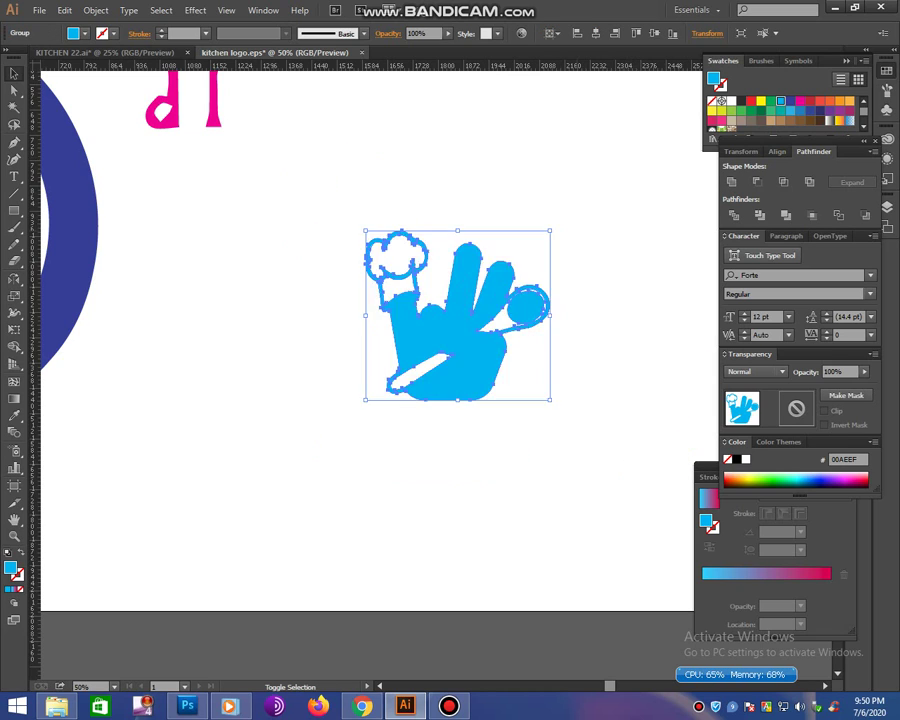
click(580, 450)
drag(470, 390, 426, 248)
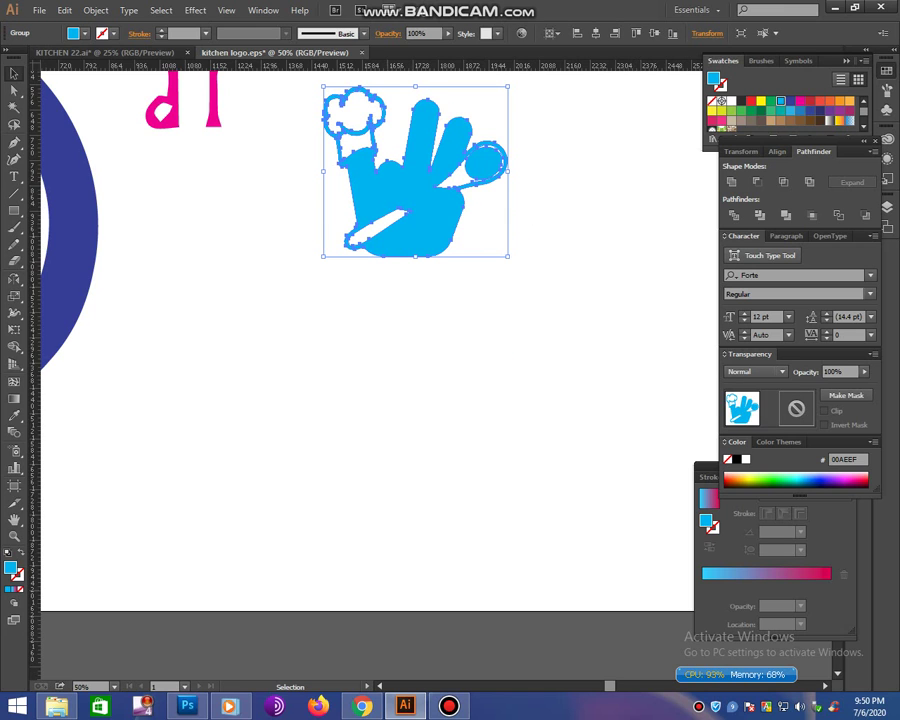
- Find The Chef's Secret crossed-knives logo in the kitchen logo image results and copy the image
click(362, 706)
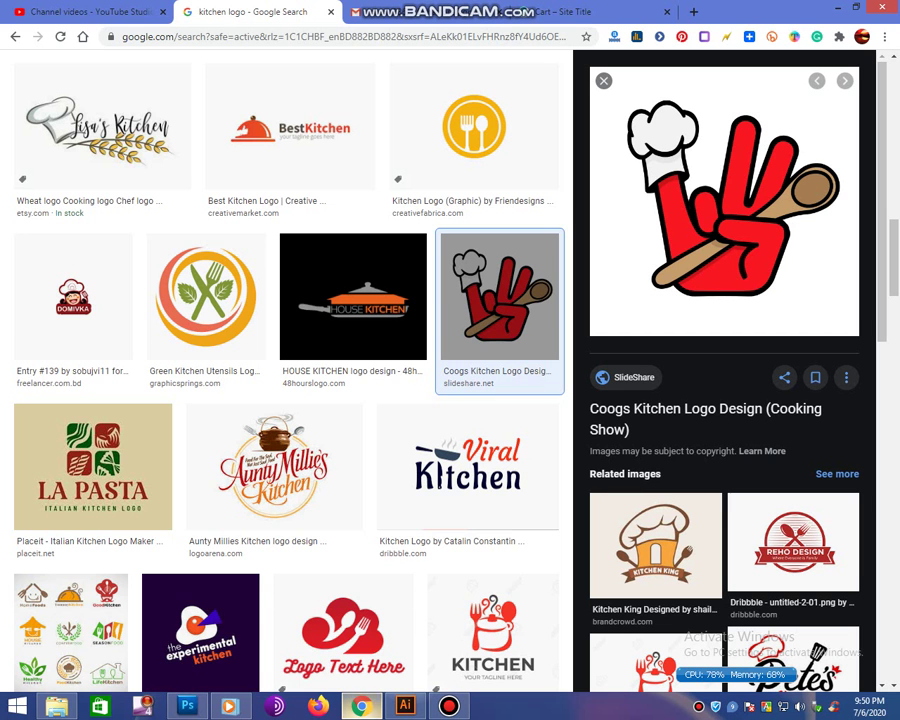
scroll(285, 380, down, 5)
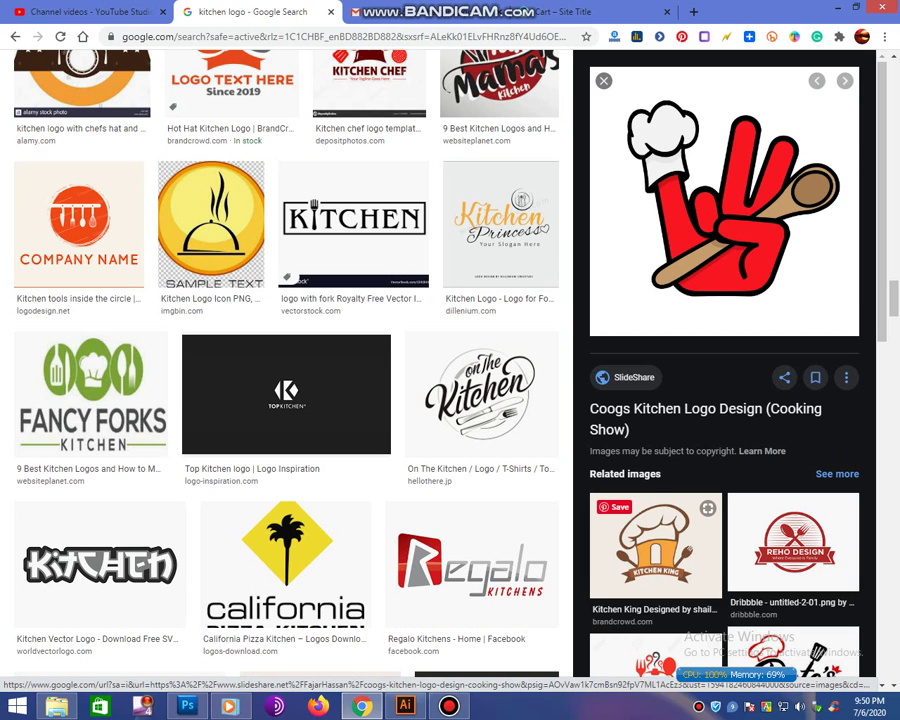
click(704, 506)
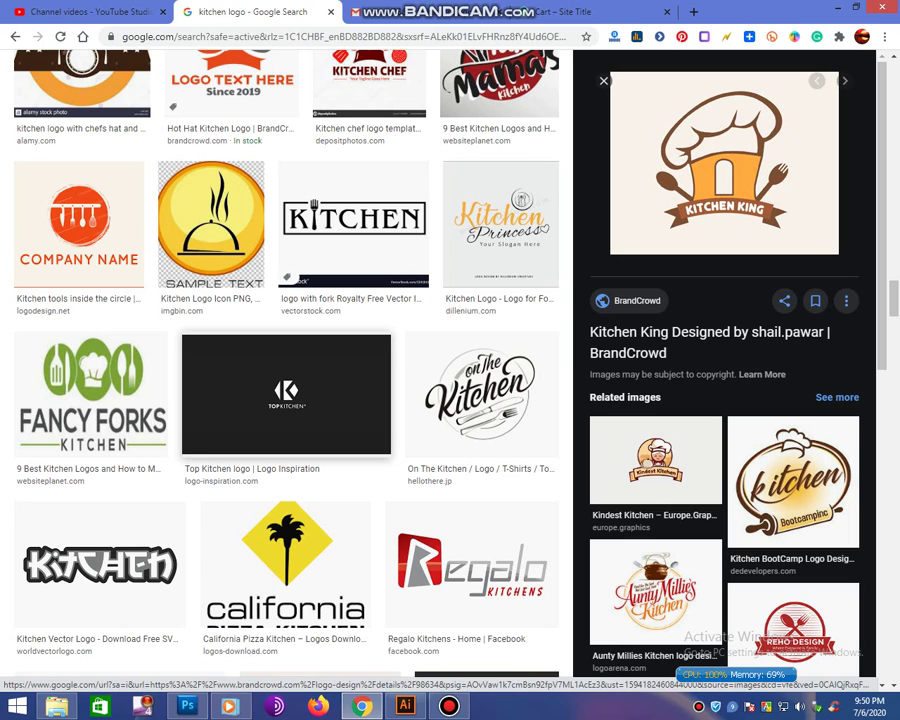
scroll(475, 380, down, 5)
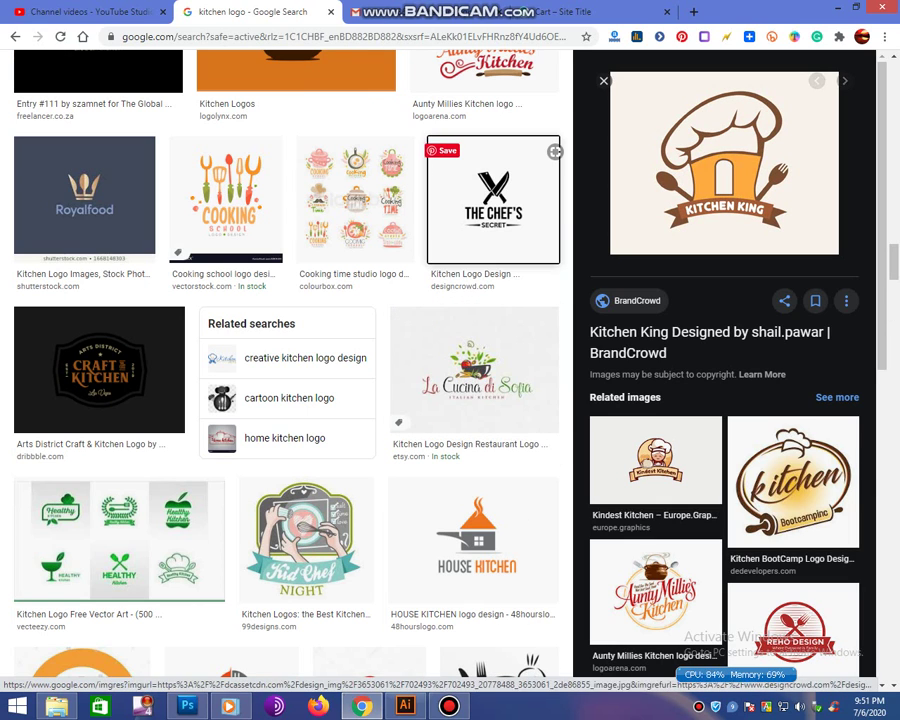
click(493, 200)
right_click(690, 205)
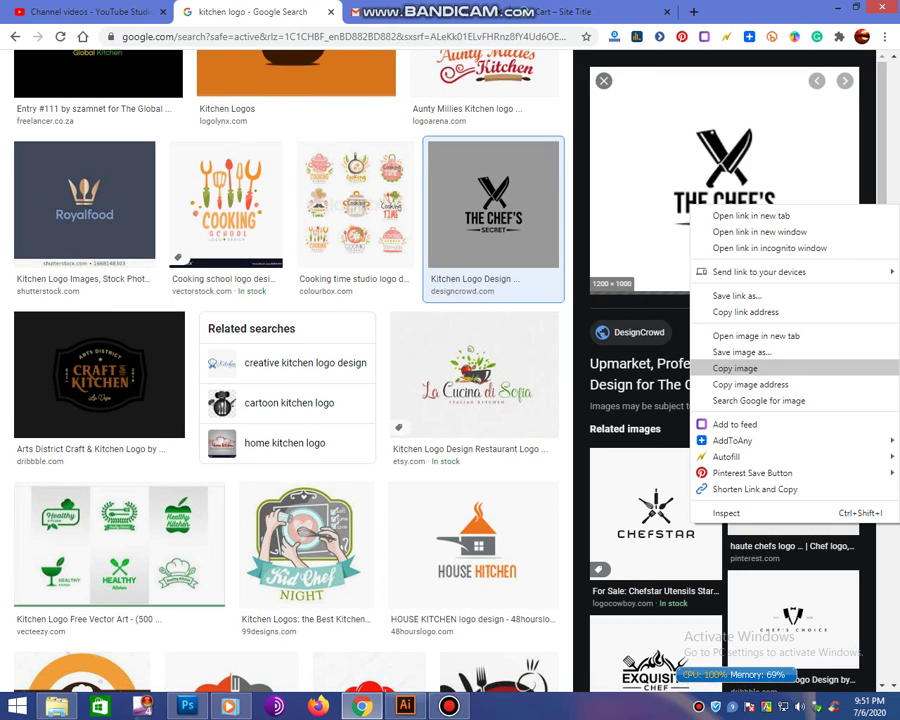
click(735, 368)
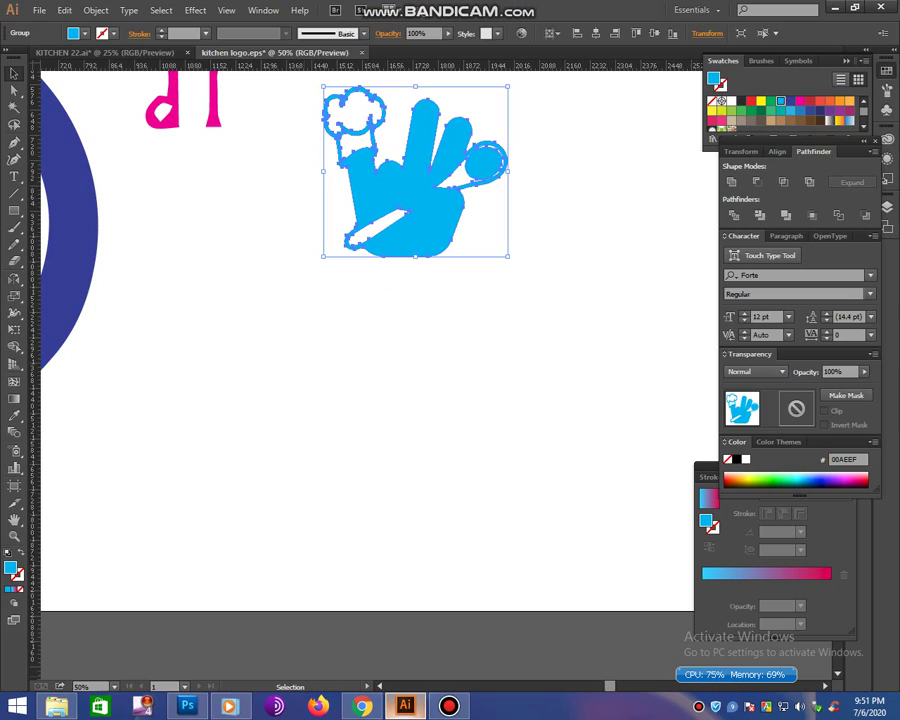
- Paste The Chef's Secret logo into Illustrator, then Image Trace, Expand and ungroup it
click(405, 706)
key(ctrl+v)
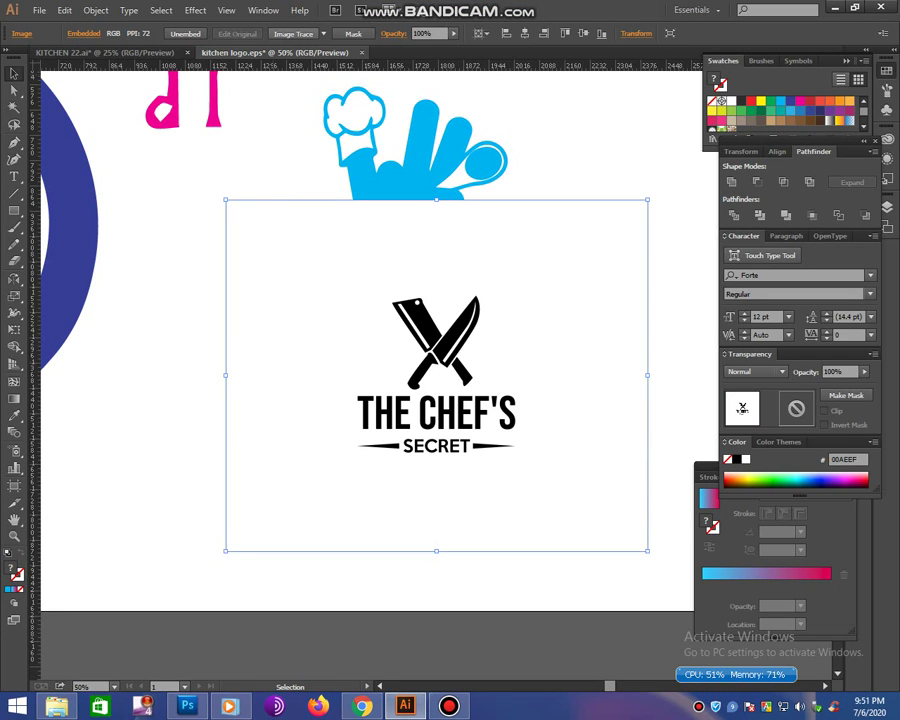
click(293, 33)
right_click(425, 377)
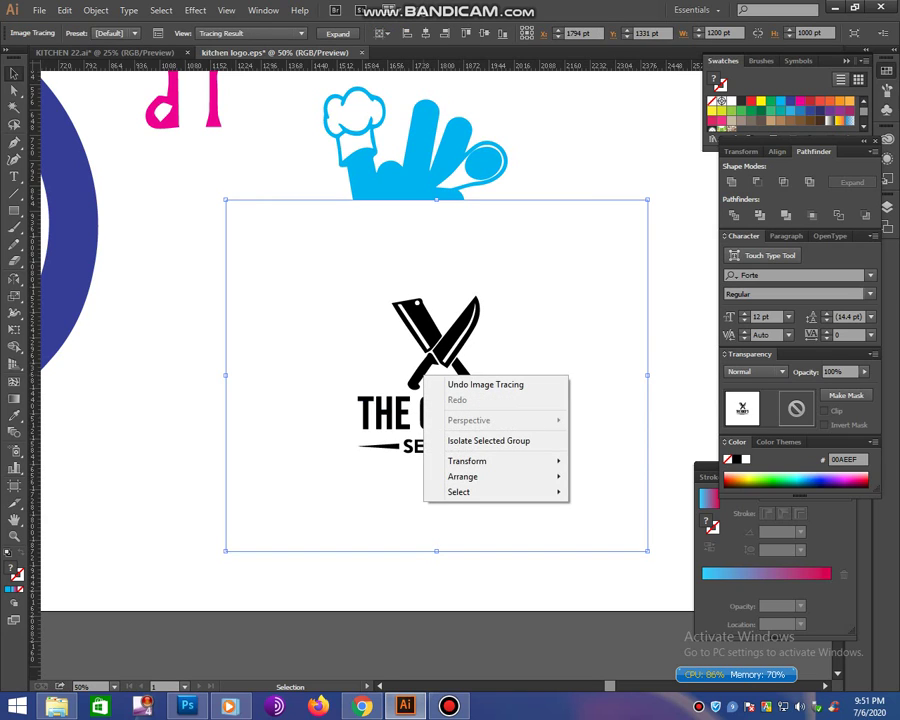
click(338, 33)
right_click(452, 394)
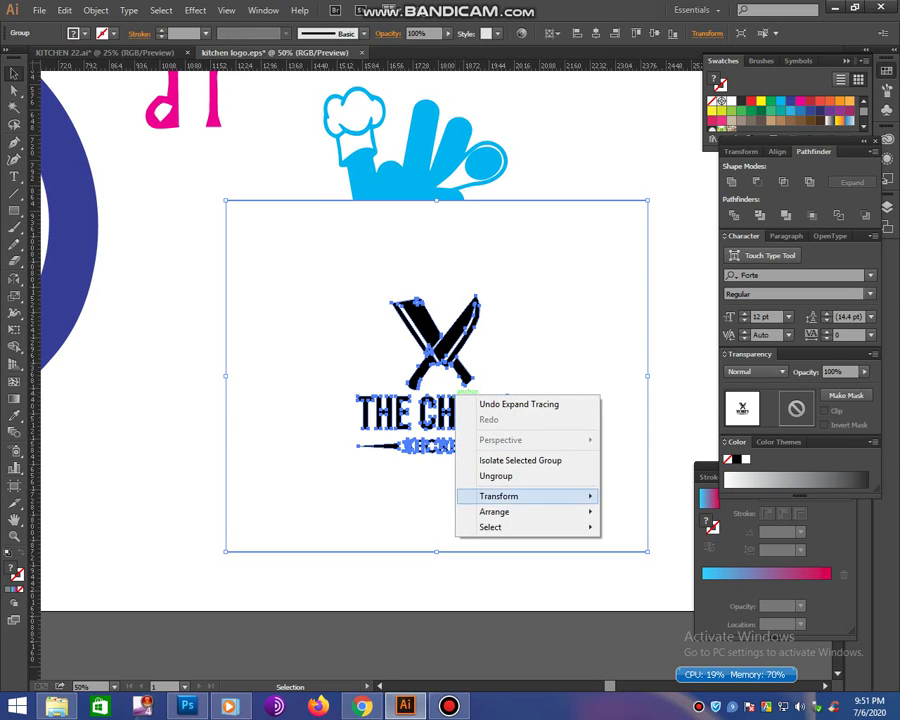
click(495, 475)
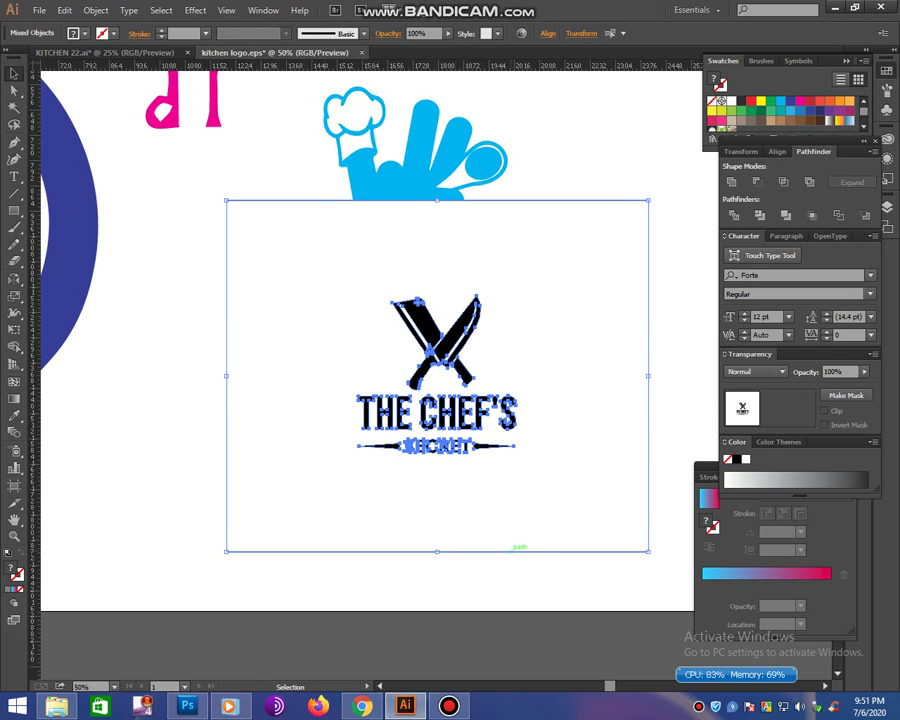
- Restore the accidentally deleted trace and delete its white background rectangle
key(Delete)
key(ctrl+z)
right_click(446, 430)
key(Escape)
key(ctrl+shift+a)
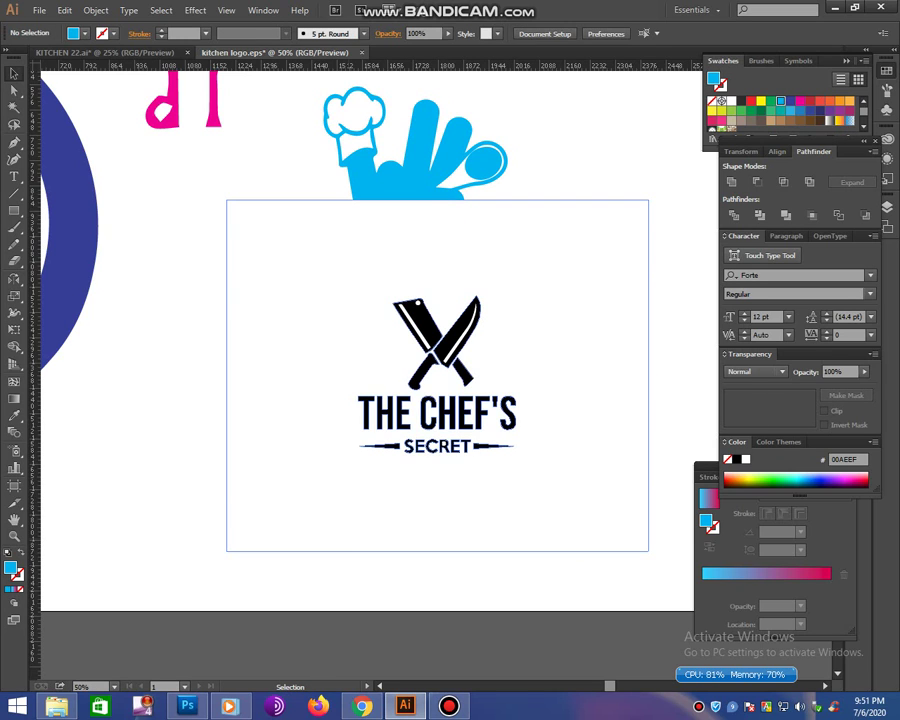
click(354, 551)
key(Delete)
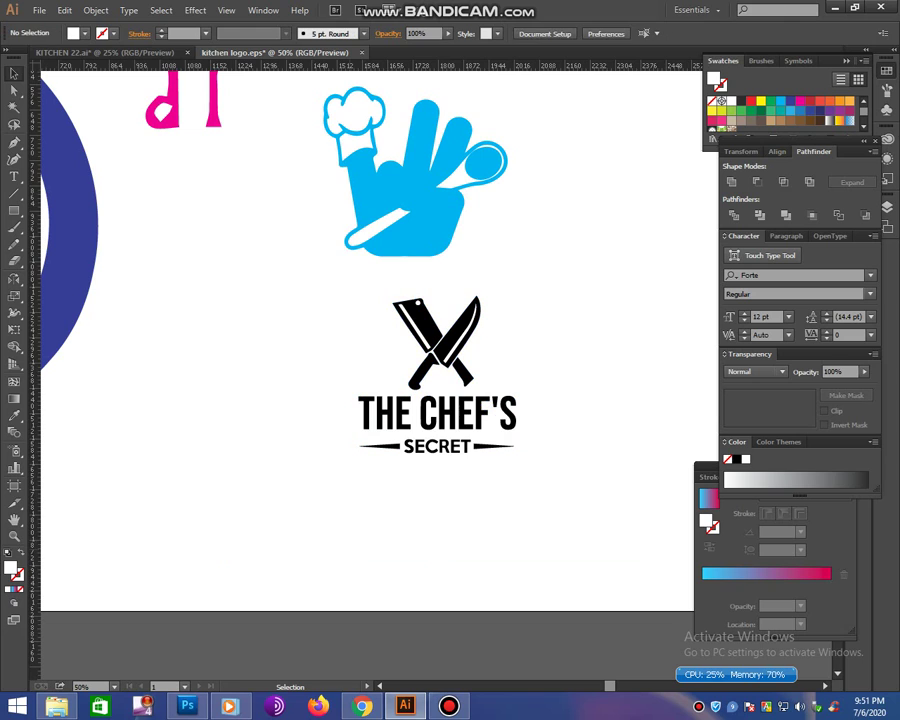
- Enlarge and reposition the traced logo, removing THE CHEF'S SECRET text and decorative lines
drag(307, 304, 630, 452)
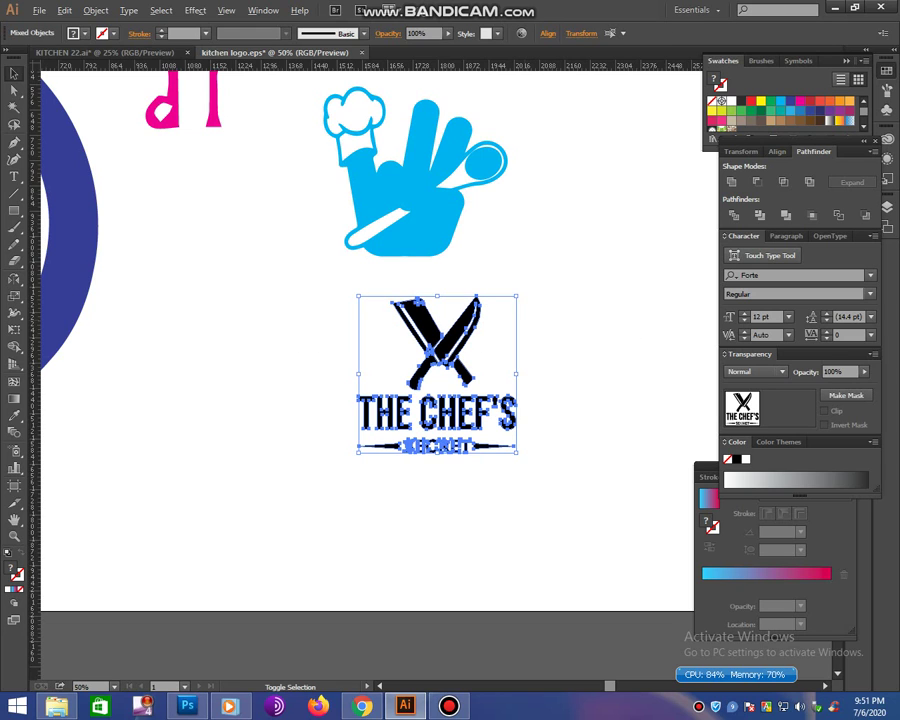
drag(517, 452, 550, 478)
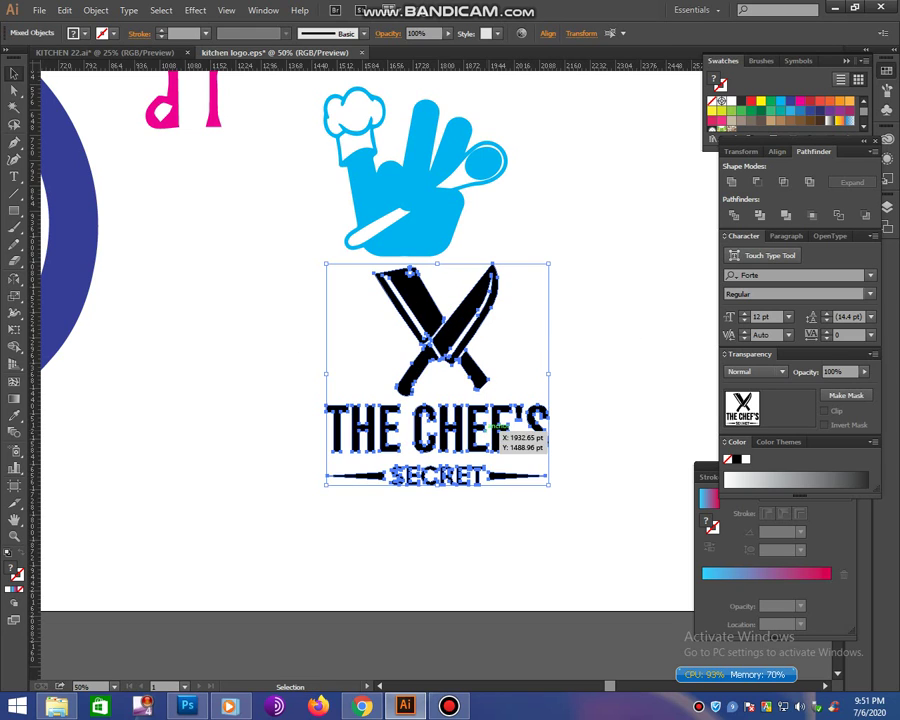
drag(430, 400, 395, 460)
click(600, 570)
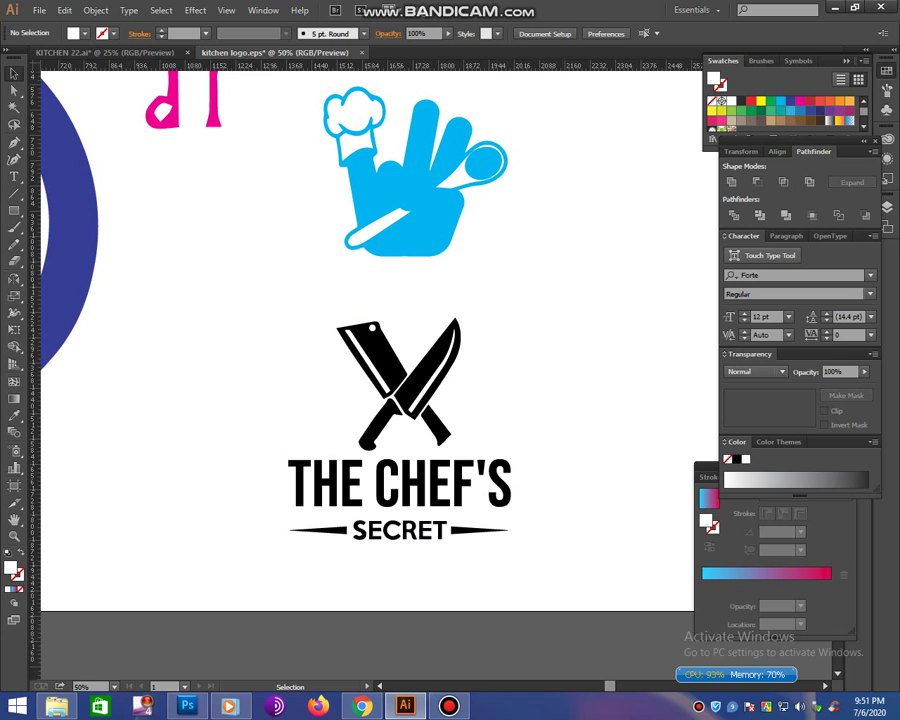
drag(220, 466, 556, 571)
key(Delete)
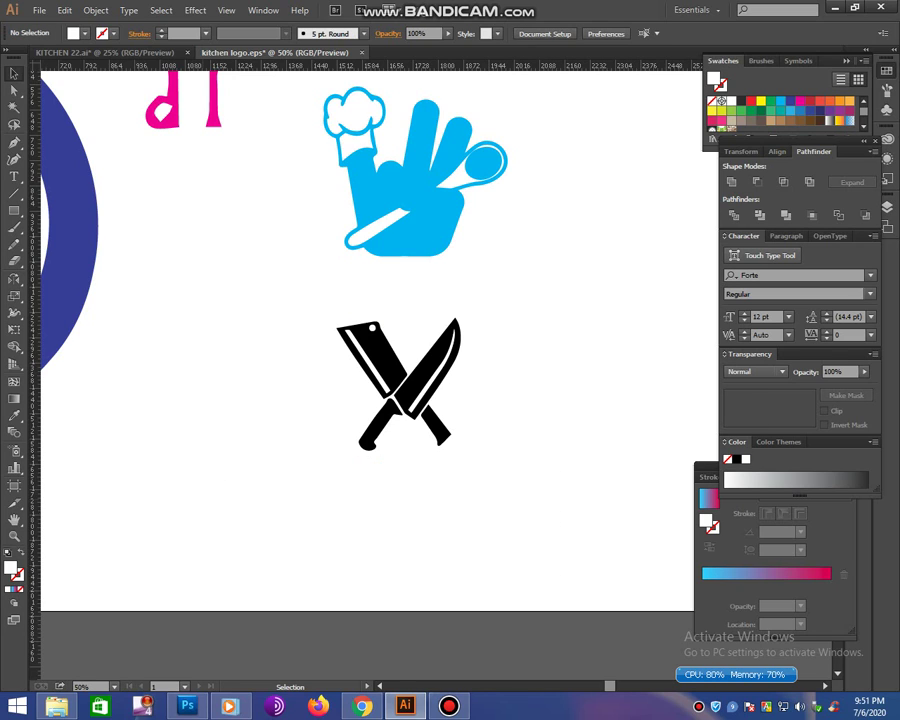
drag(310, 300, 540, 536)
- Inspect the knives' white blade highlights, then select and shrink the whole crossed knives
key(ctrl+shift+a)
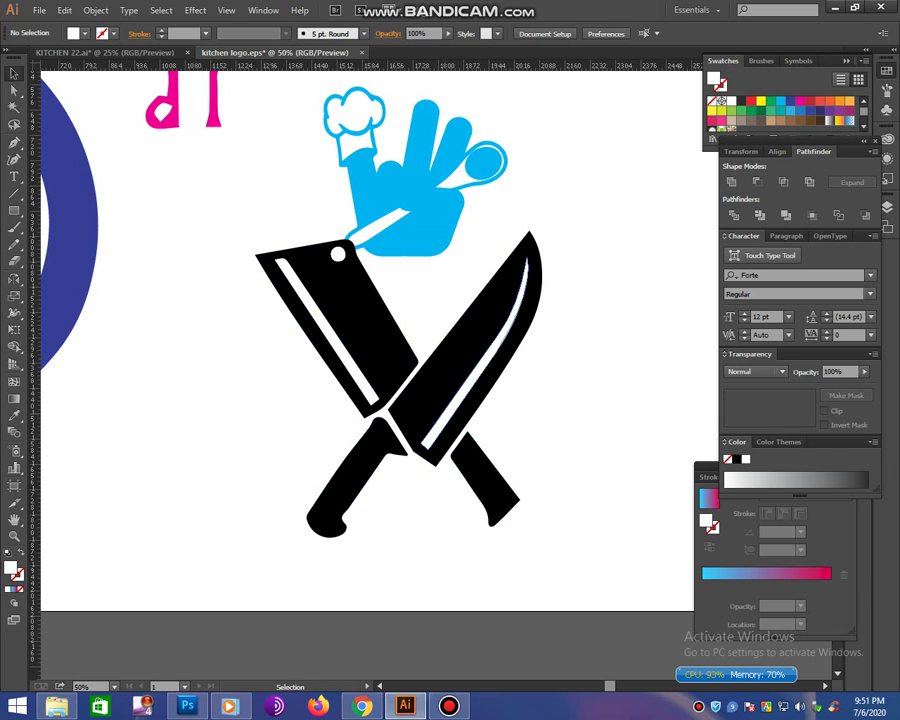
drag(480, 352, 580, 352)
key(ctrl+shift+a)
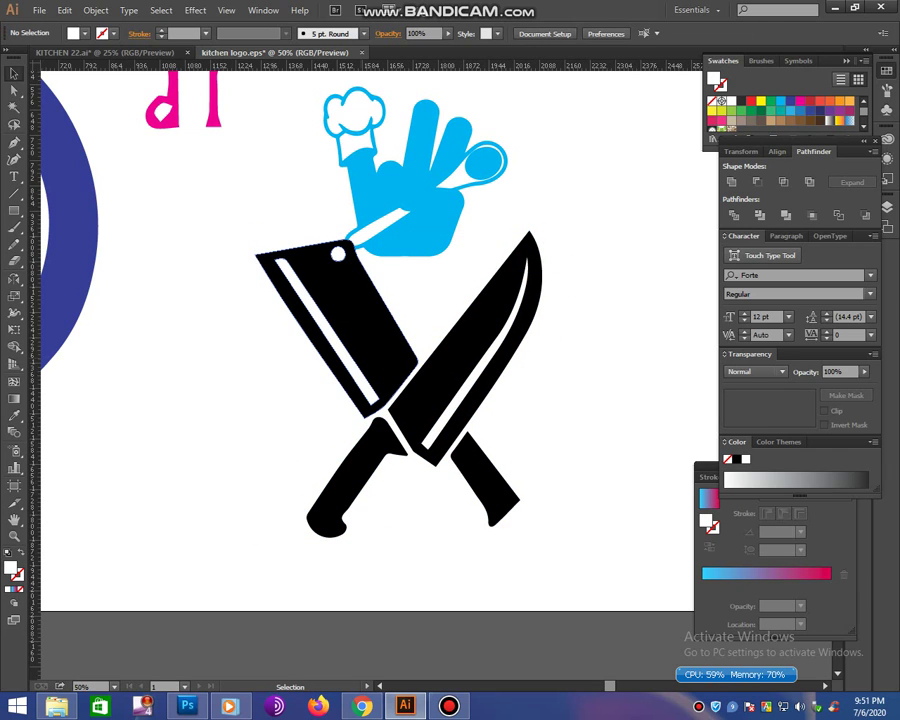
click(357, 352)
key(ctrl+shift+a)
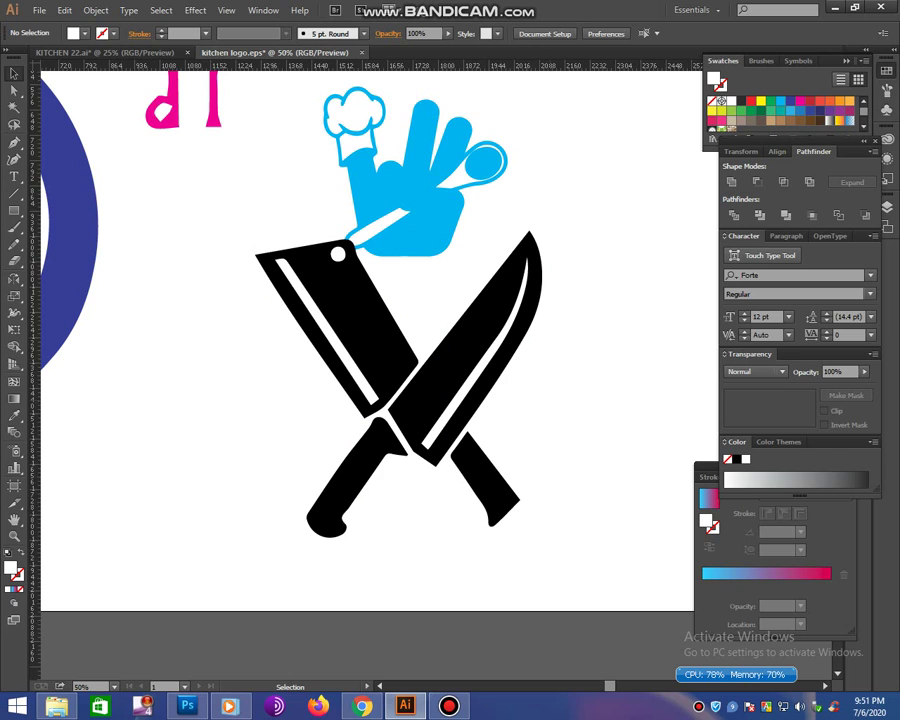
drag(562, 338, 230, 498)
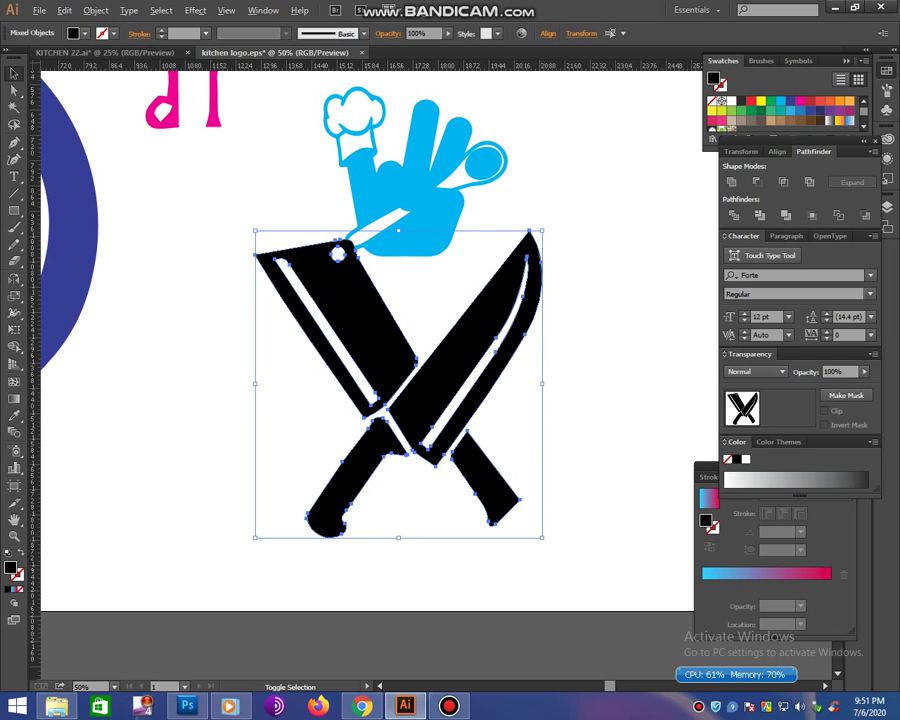
drag(543, 537, 477, 466)
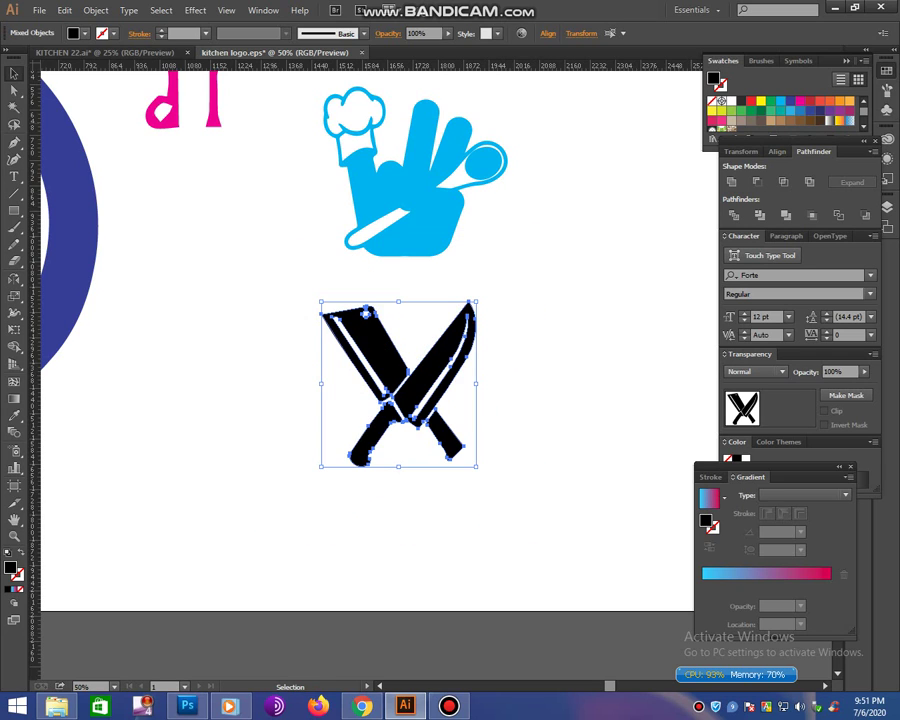
- Fill the knives with a diagonal blue-to-magenta gradient and move them up and left
key(period)
key(b)
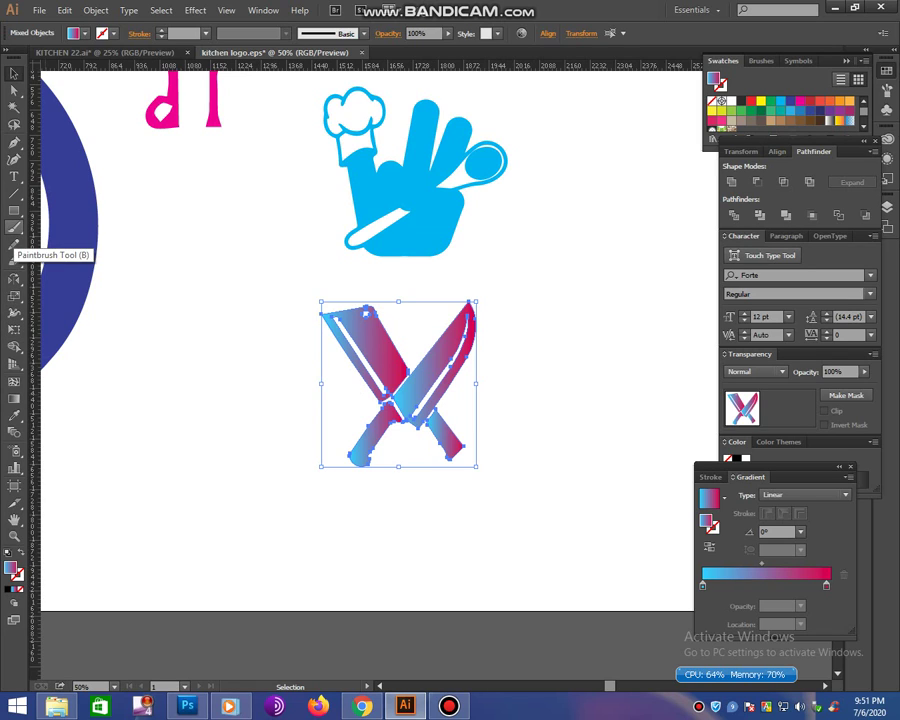
click(14, 398)
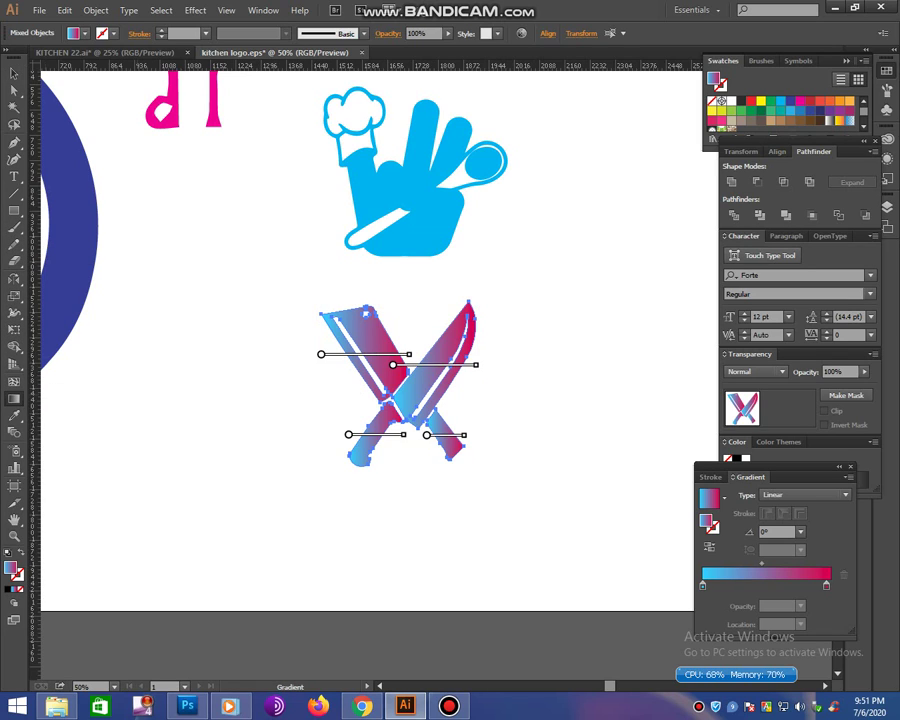
drag(261, 305, 496, 514)
drag(300, 287, 559, 475)
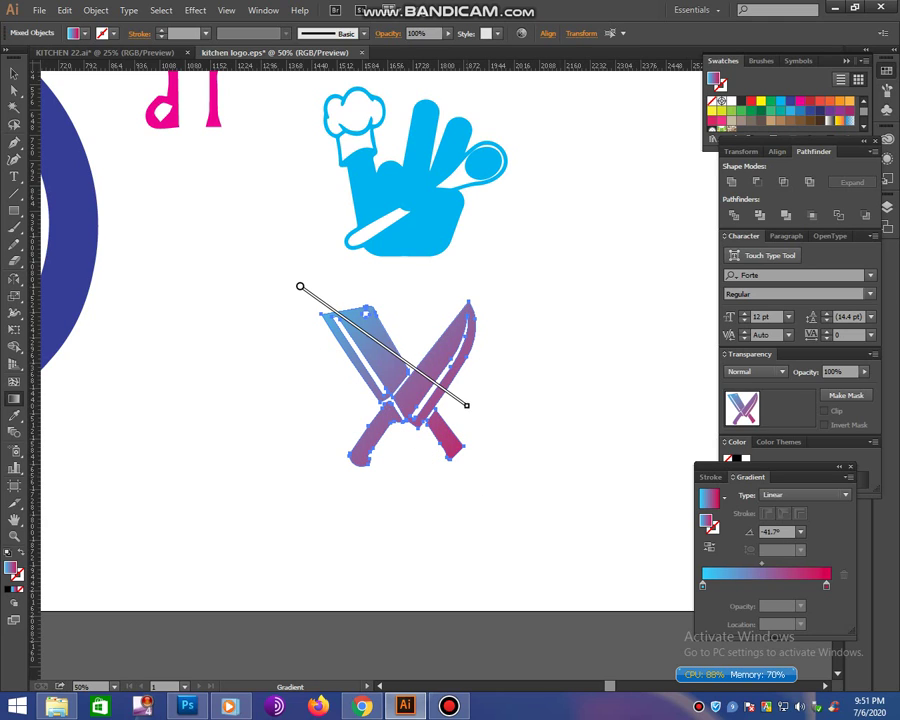
key(v)
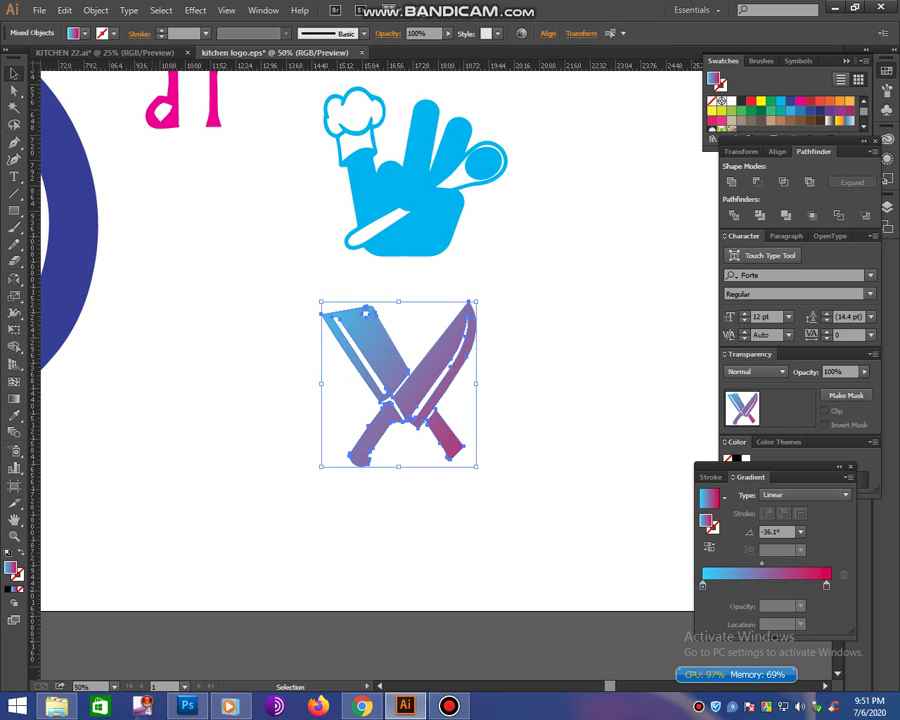
click(515, 285)
click(400, 380)
drag(366, 313, 189, 200)
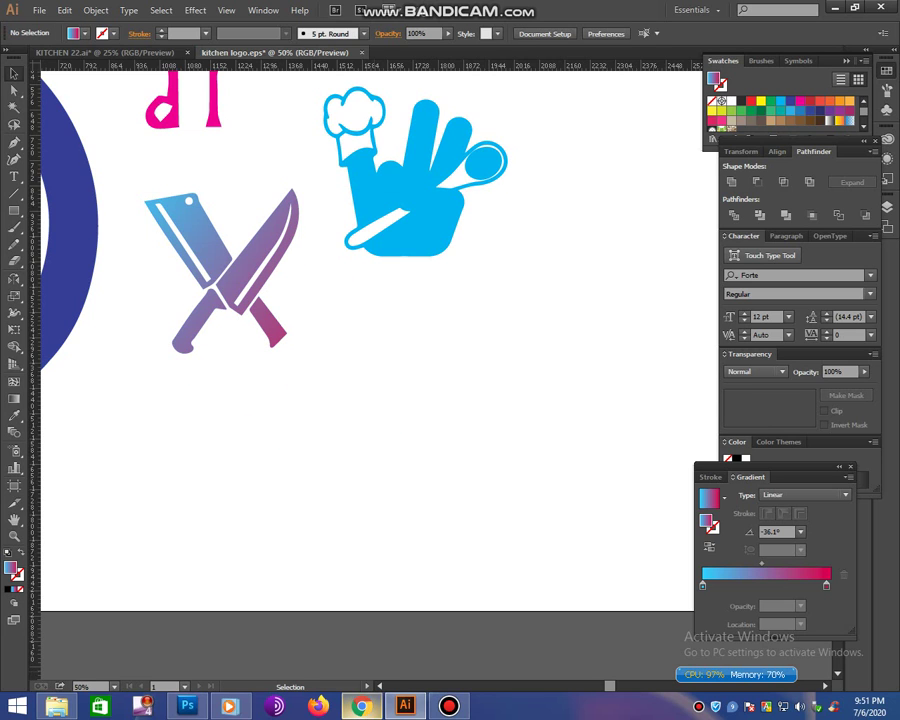
- Copy the HOUSE KITCHEN logo image from the Chrome image results
key(alt+Tab)
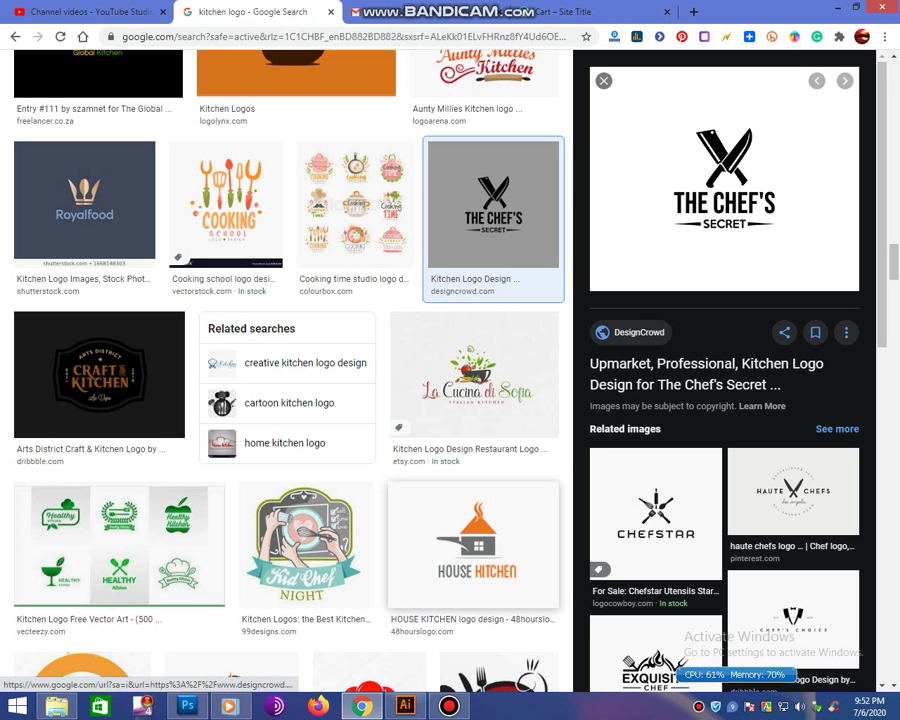
click(475, 545)
right_click(668, 184)
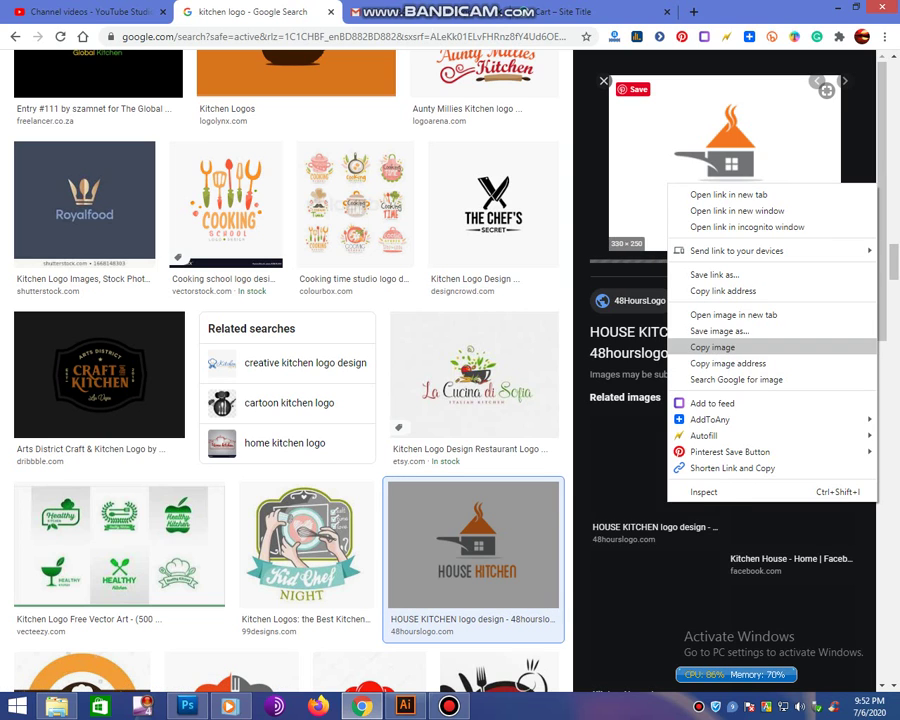
click(712, 347)
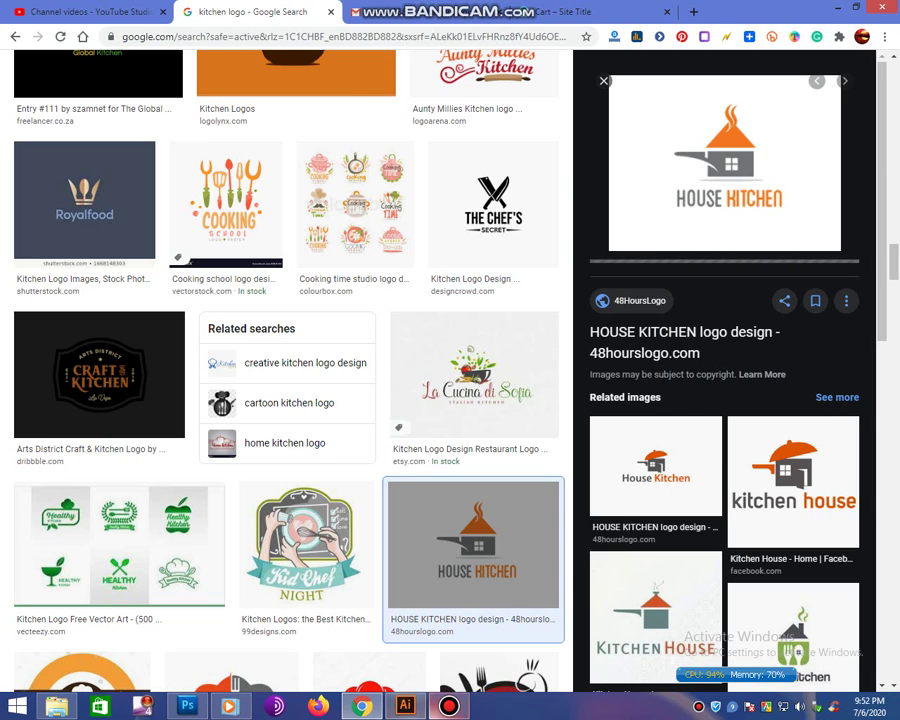
- Paste and enlarge the HOUSE KITCHEN logo, tracing it with the 3 Colors preset
key(alt+Tab)
key(ctrl+v)
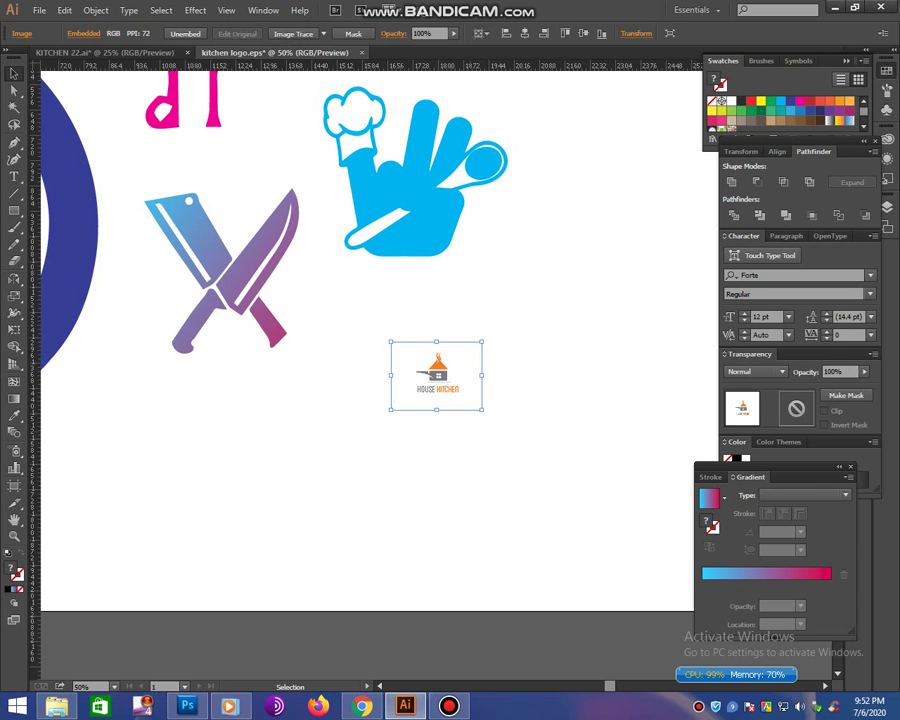
drag(483, 409, 580, 483)
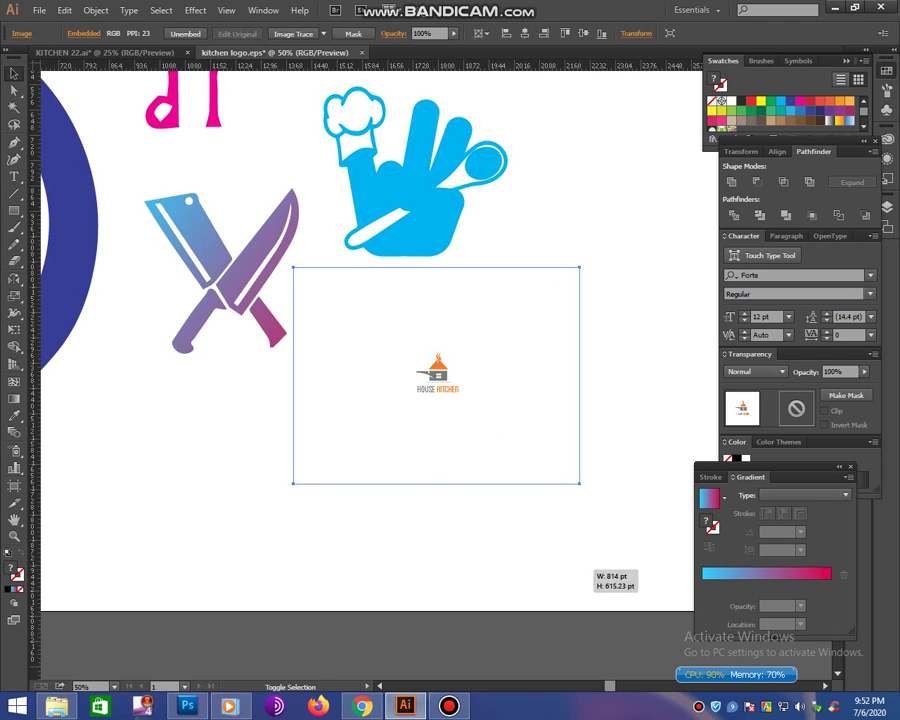
drag(433, 392, 474, 414)
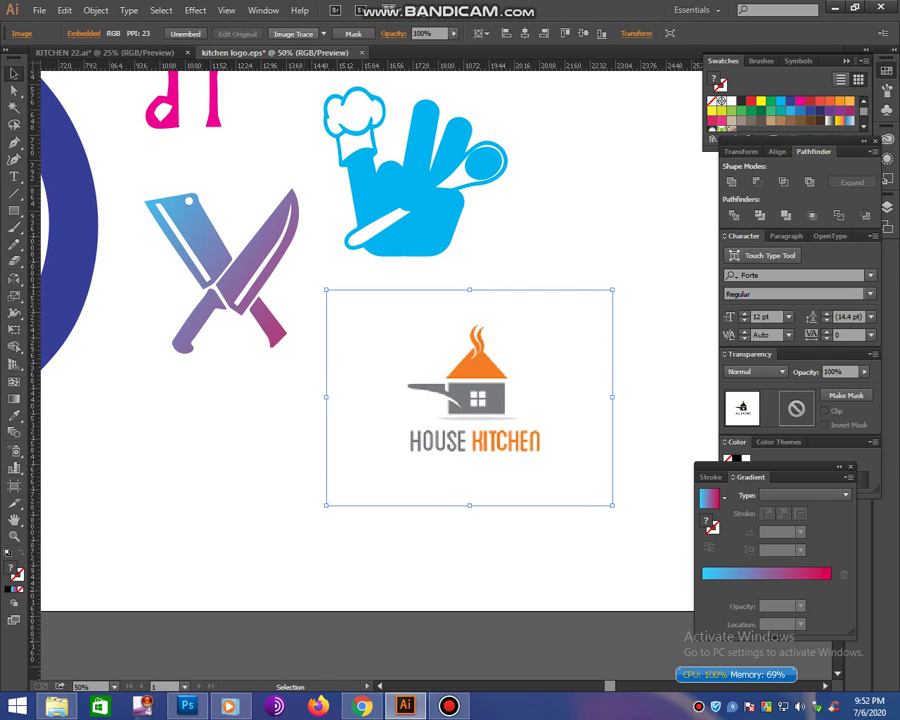
click(293, 33)
key(ctrl+z)
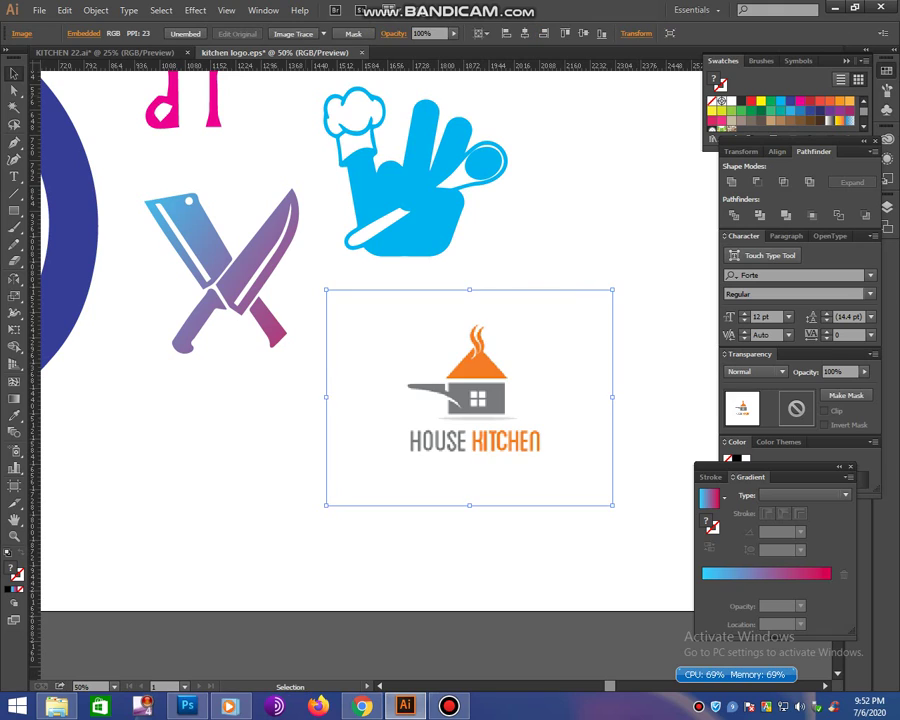
click(323, 33)
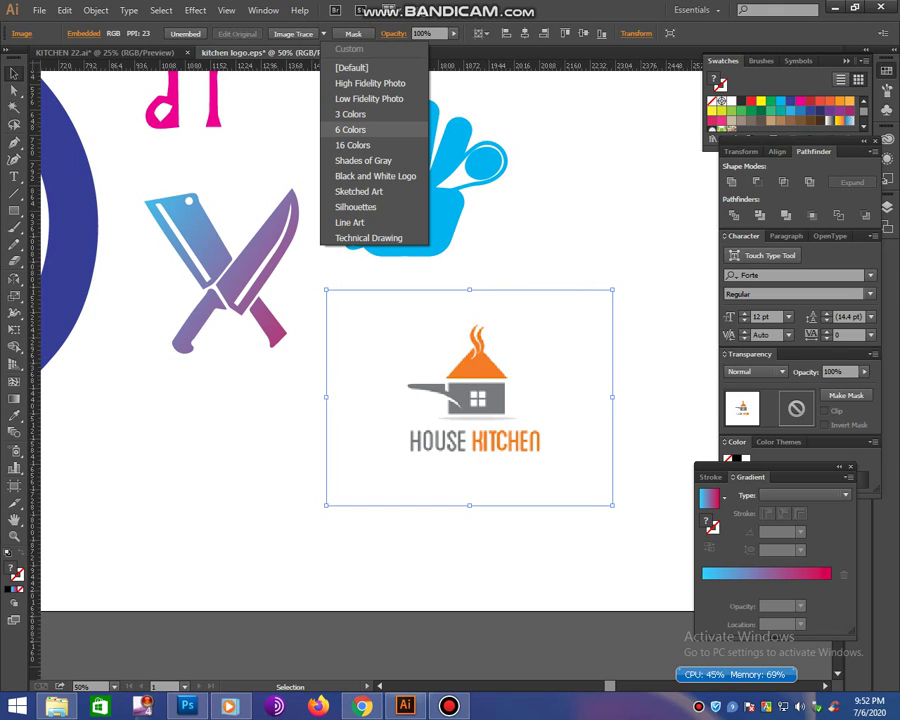
click(355, 120)
- Expand and ungroup the trace, deleting its off-white background shape
right_click(486, 420)
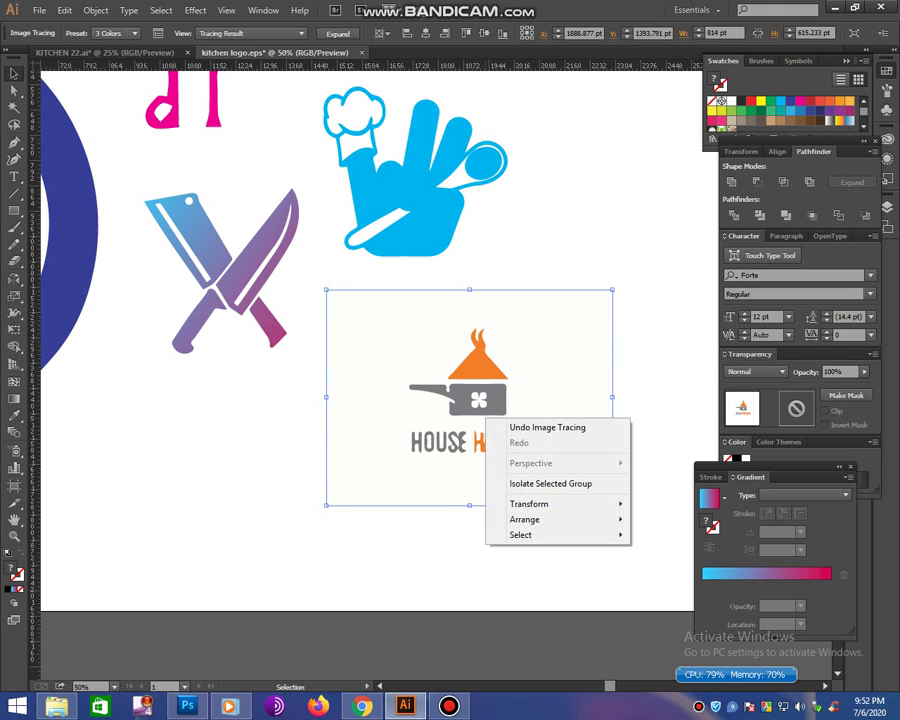
click(338, 33)
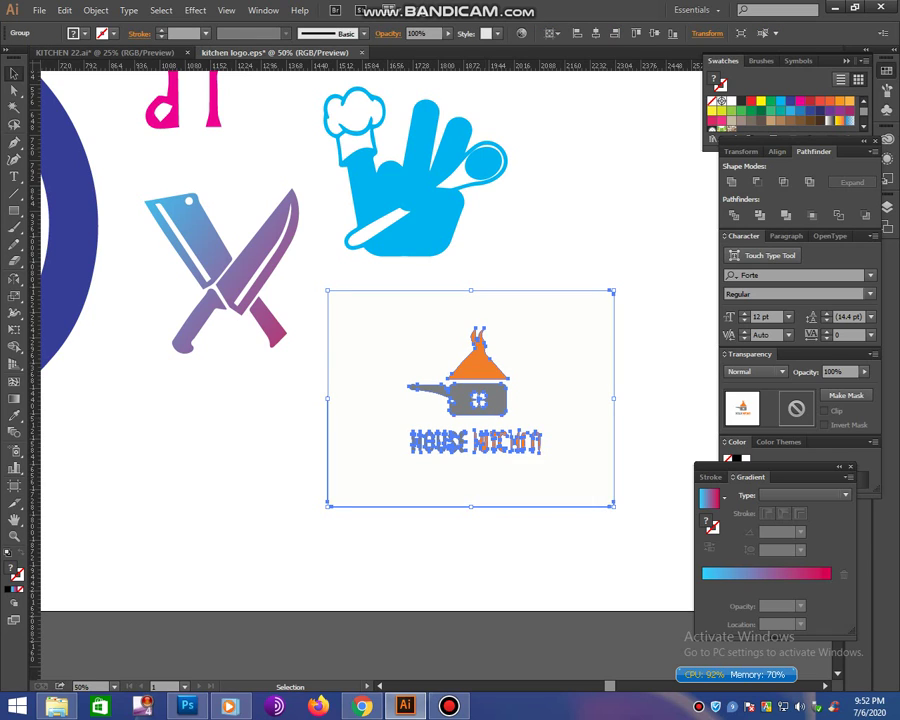
right_click(505, 414)
click(546, 495)
click(522, 288)
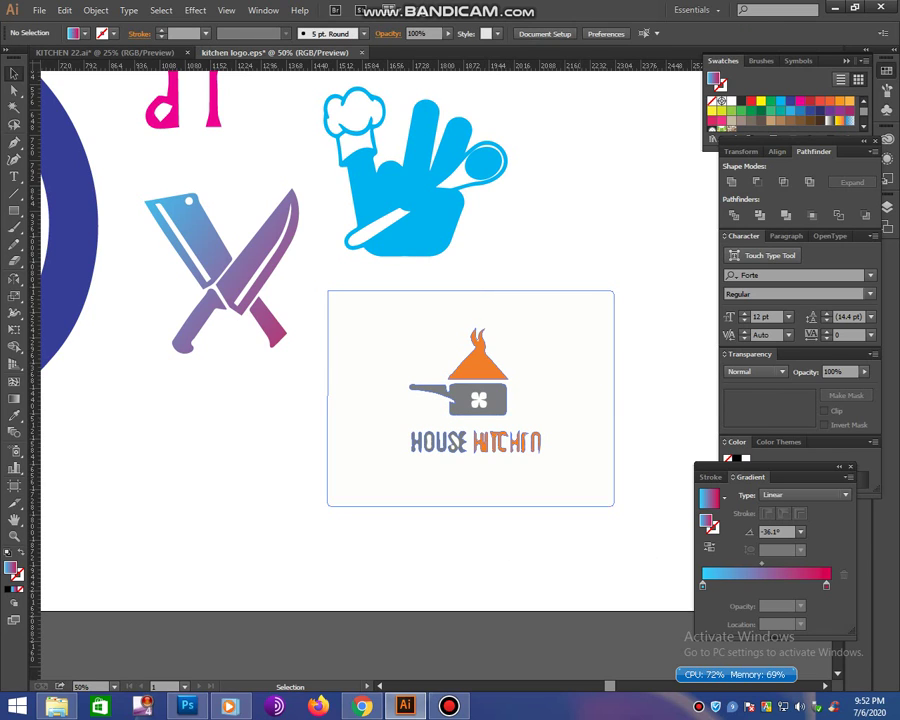
click(589, 291)
key(Delete)
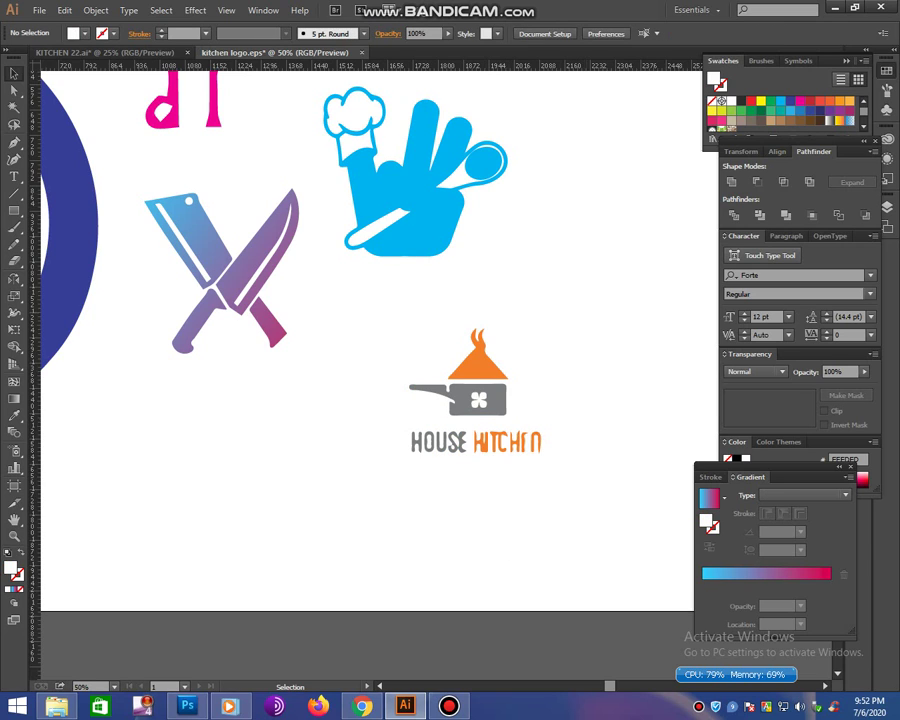
- Move the pot-and-house icon up and right and delete the HOUSE KITCHEN text
drag(381, 321, 545, 455)
click(520, 288)
drag(392, 320, 546, 410)
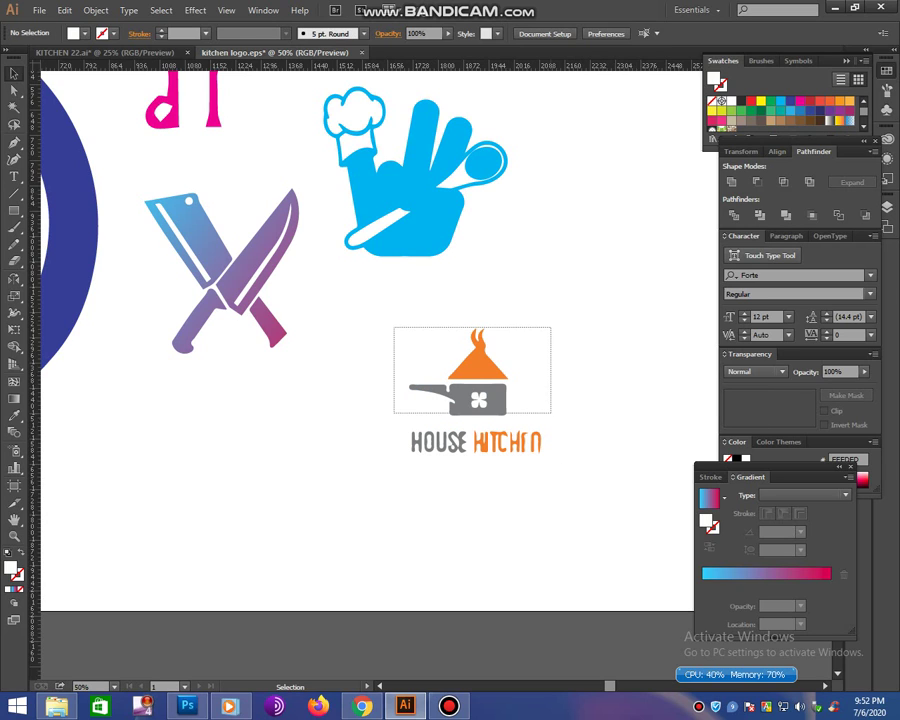
drag(478, 395, 565, 315)
drag(394, 394, 616, 484)
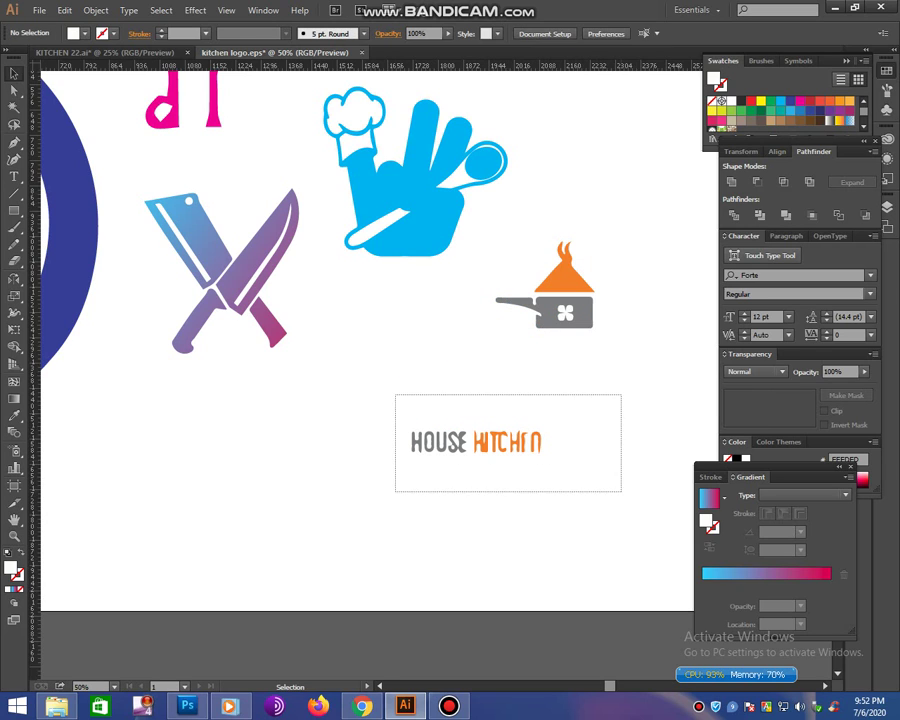
key(Delete)
- Recolour the flame and roof magenta, then enlarge the icon beside the blue chef hand
click(564, 278)
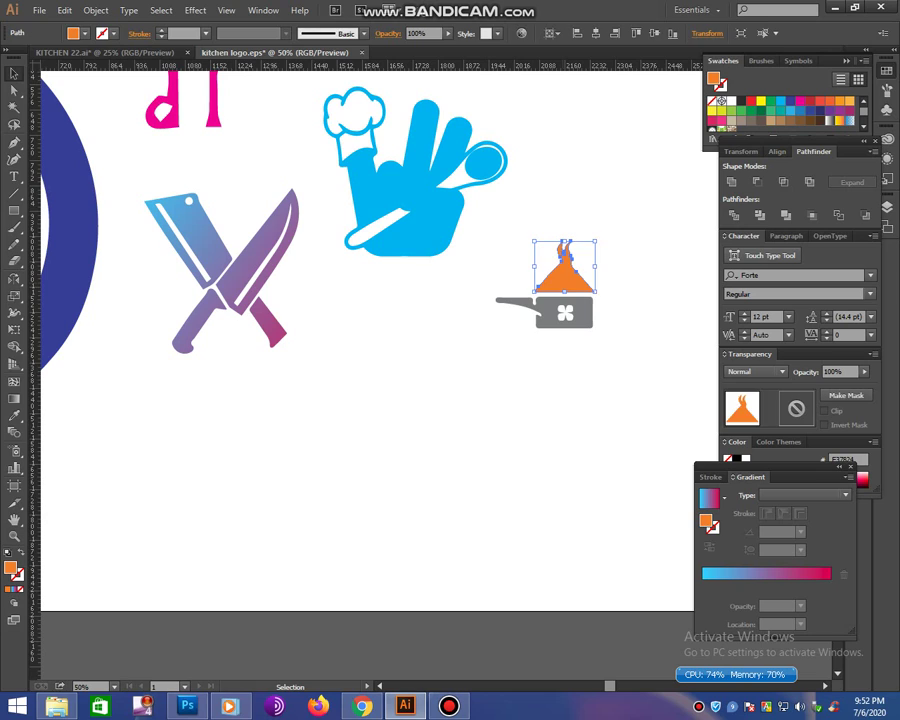
click(800, 101)
click(520, 285)
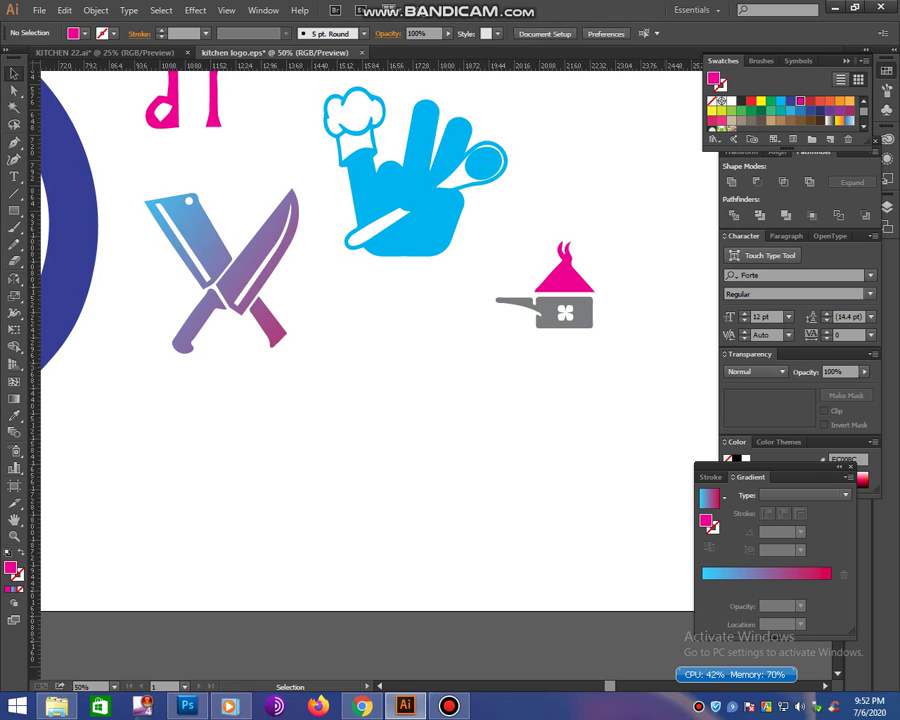
drag(491, 259, 602, 332)
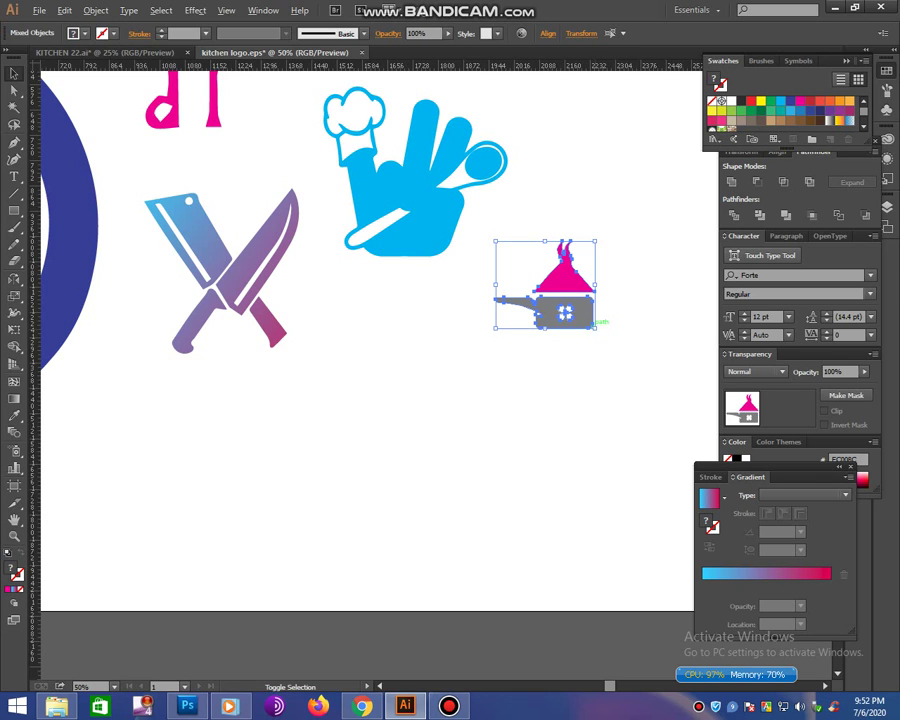
mouse_move(596, 327)
mouse_down()
mouse_move(646, 373)
mouse_move(604, 322)
mouse_move(606, 202)
mouse_up()
click(515, 280)
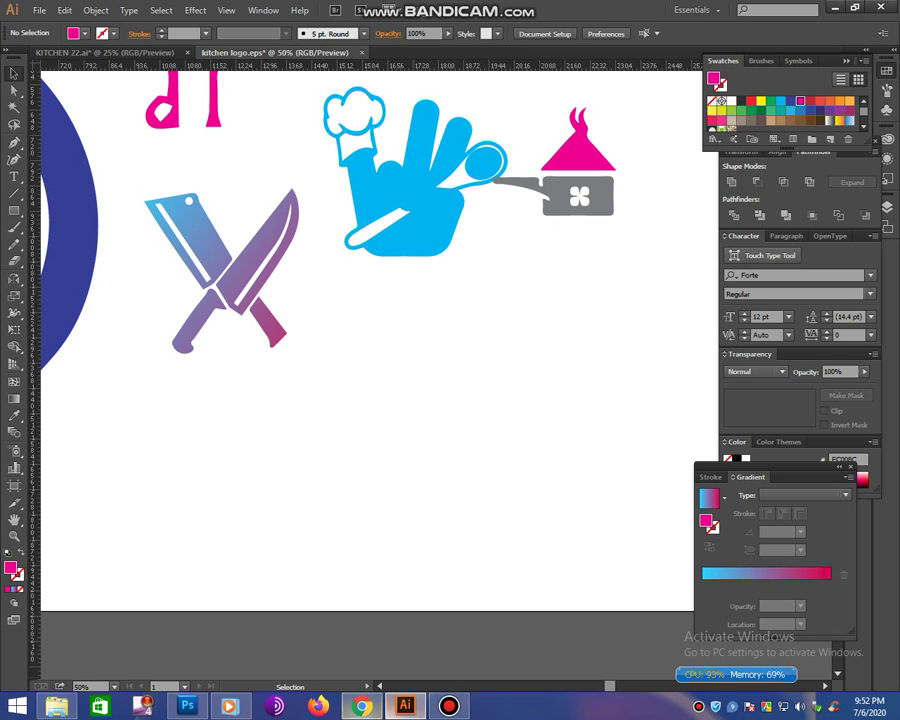
- Copy the Mobile Kitchen logo image from Chrome and return to Illustrator
click(362, 706)
scroll(290, 400, down, 5)
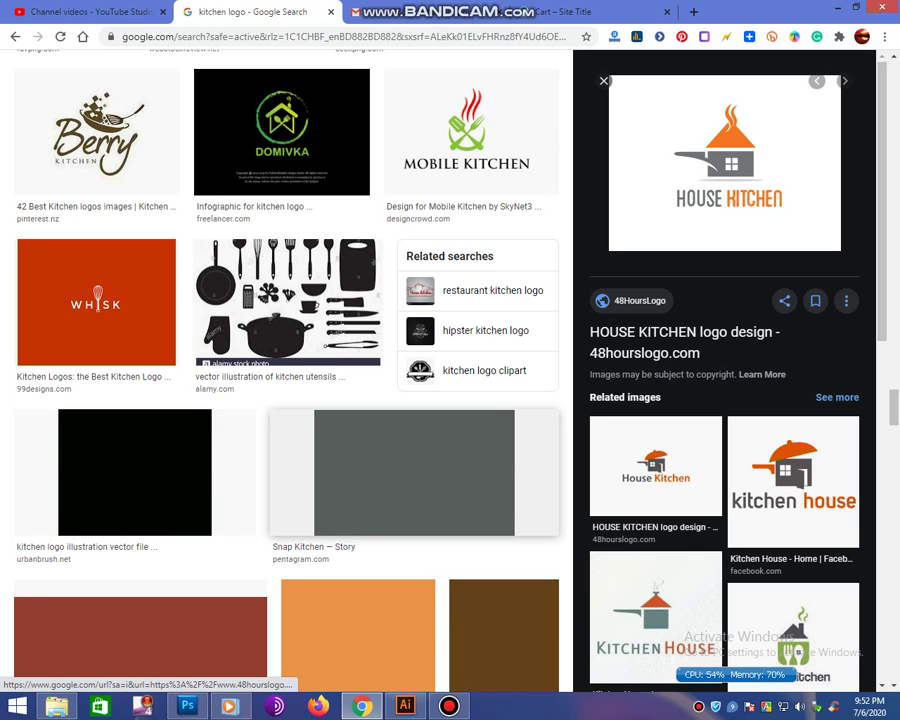
click(466, 135)
scroll(466, 250, up, 1)
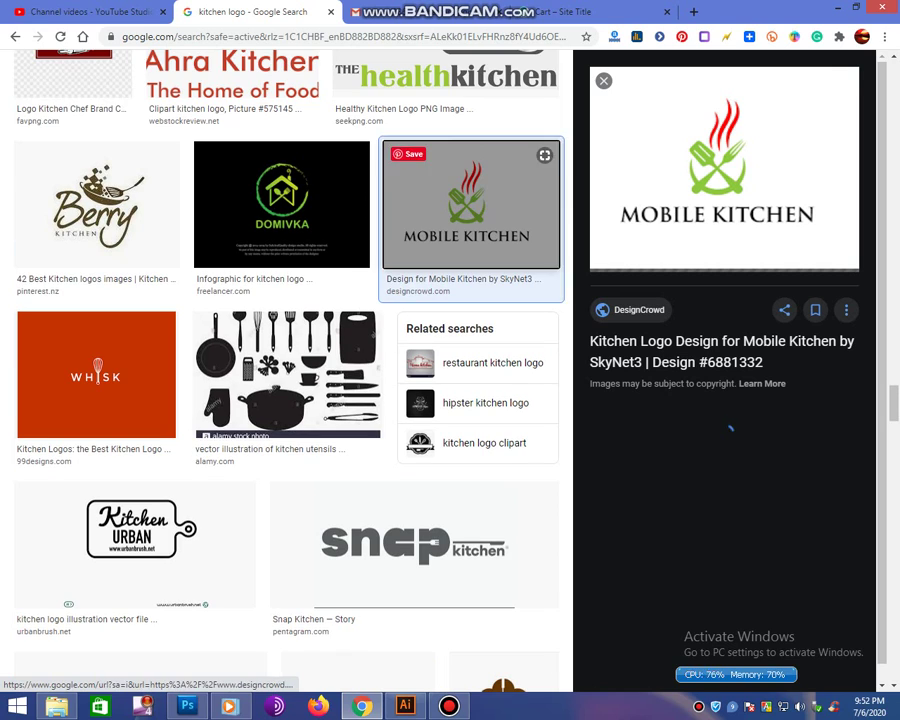
right_click(690, 197)
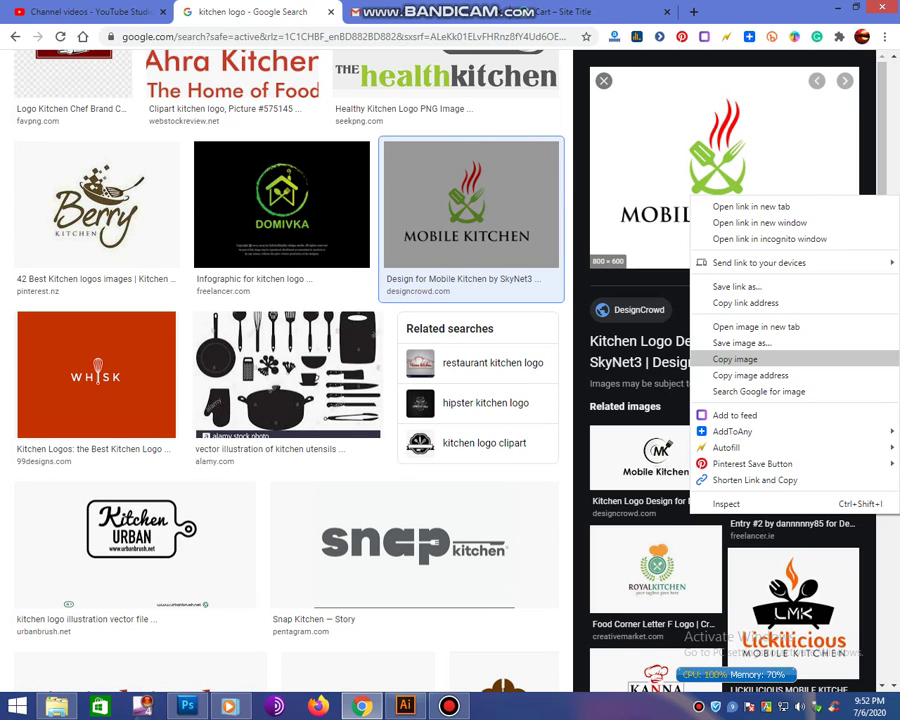
click(735, 358)
key(alt+Tab)
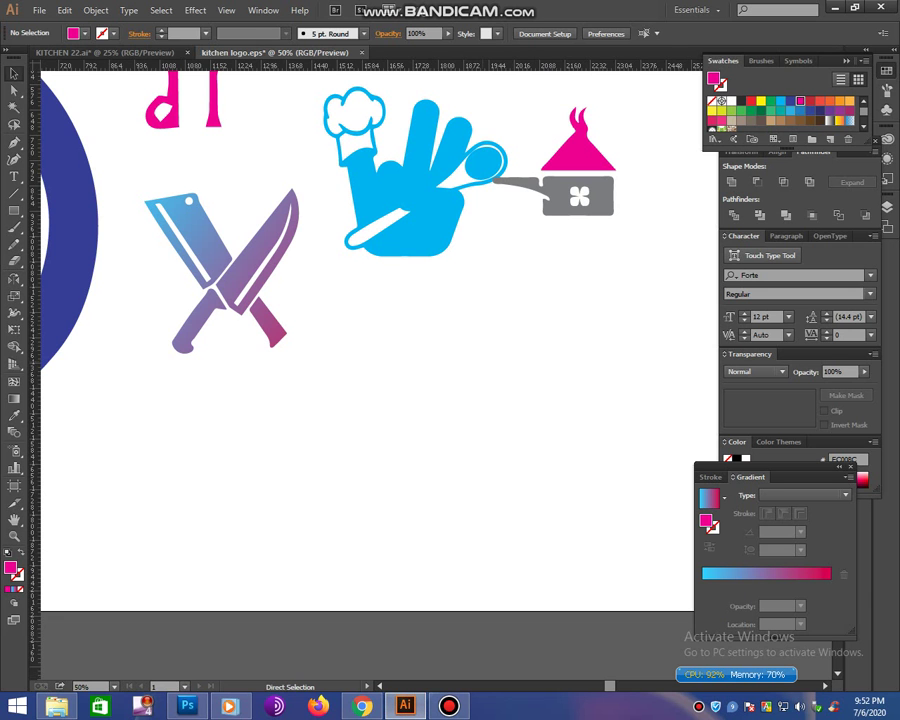
- Paste the green MOBILE KITCHEN logo image and apply the 3 Colors Image Trace preset
key(ctrl+v)
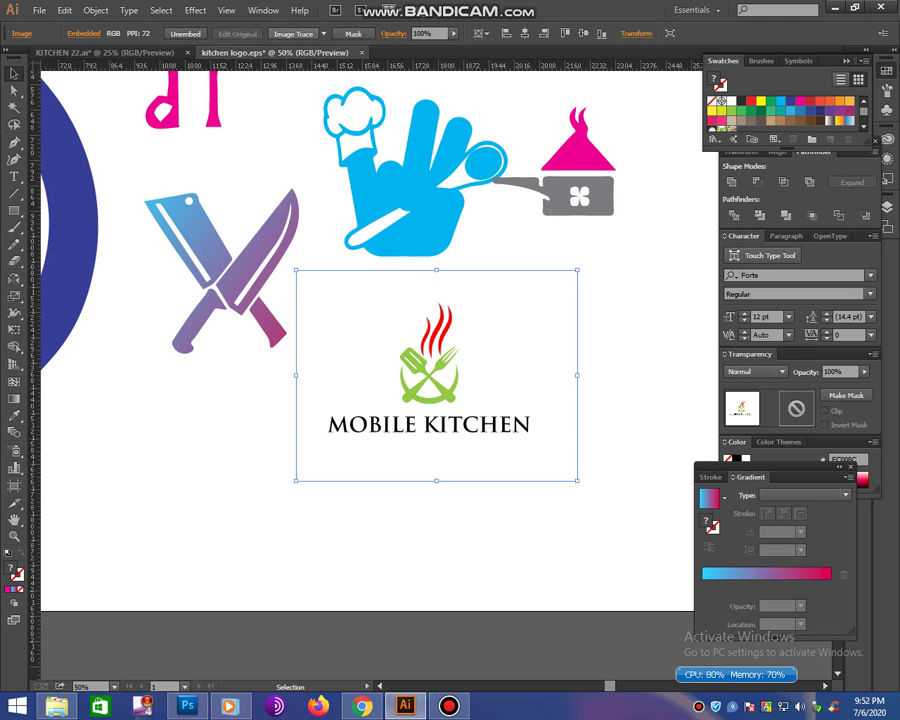
click(323, 33)
click(345, 115)
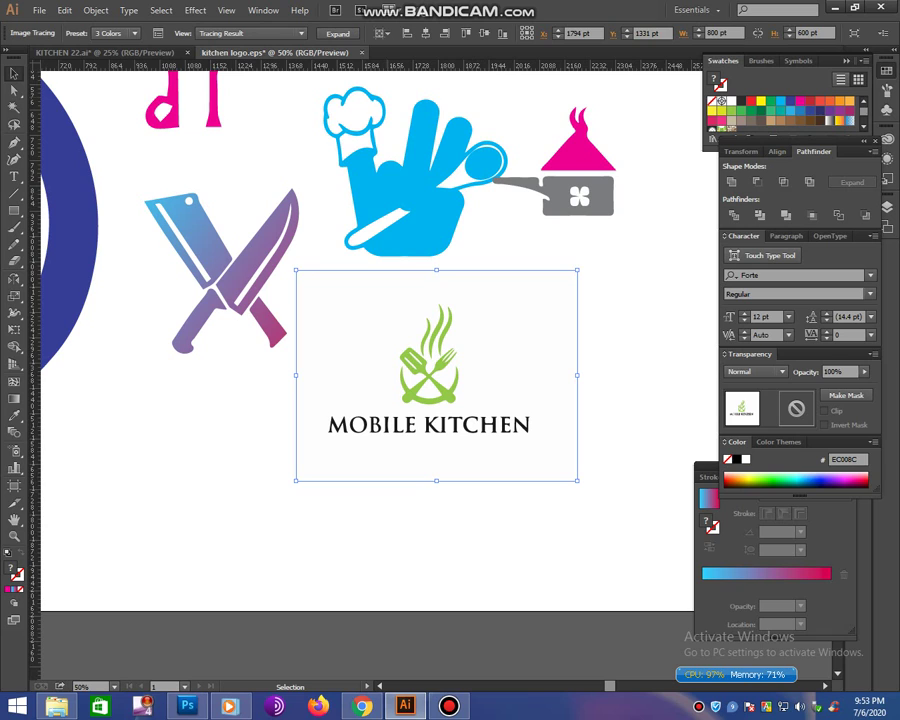
- Expand and ungroup the MOBILE KITCHEN trace, deleting its white background and lettering
click(337, 33)
right_click(492, 342)
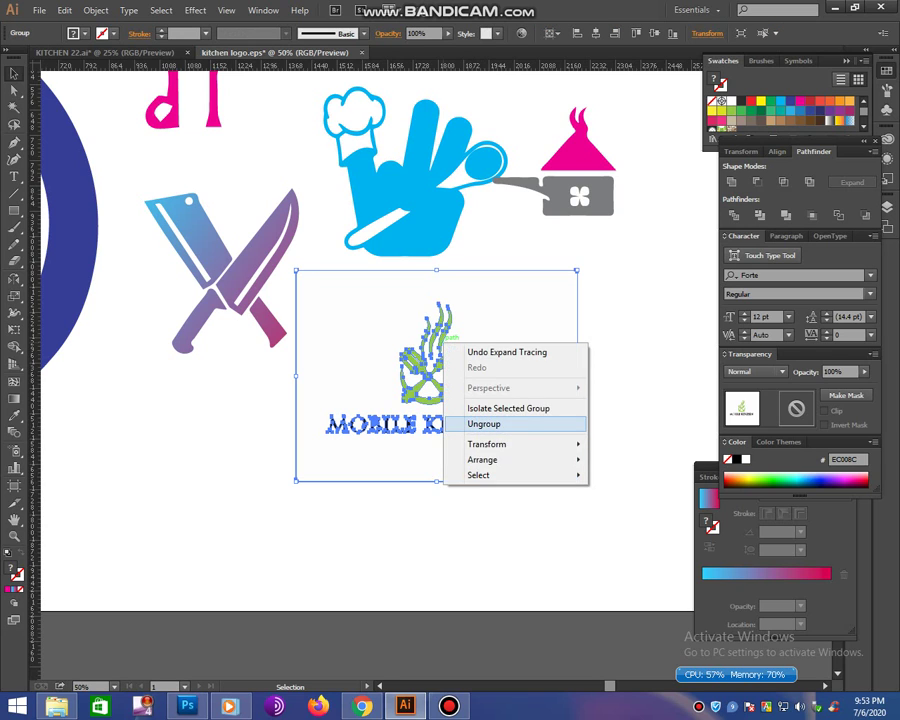
click(514, 420)
drag(530, 471, 565, 480)
click(573, 478)
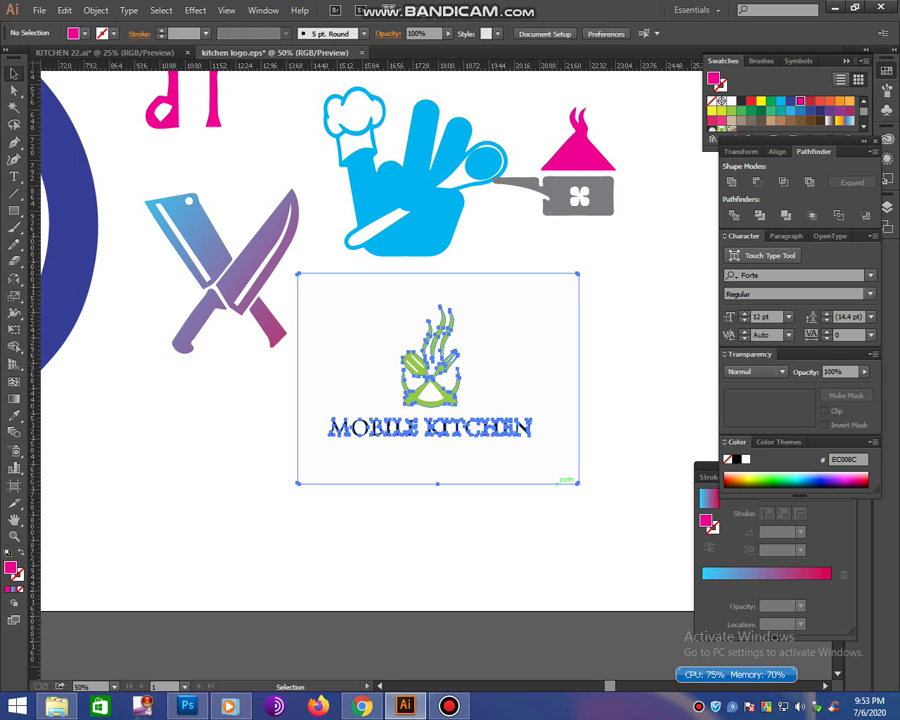
key(Delete)
drag(618, 463, 280, 412)
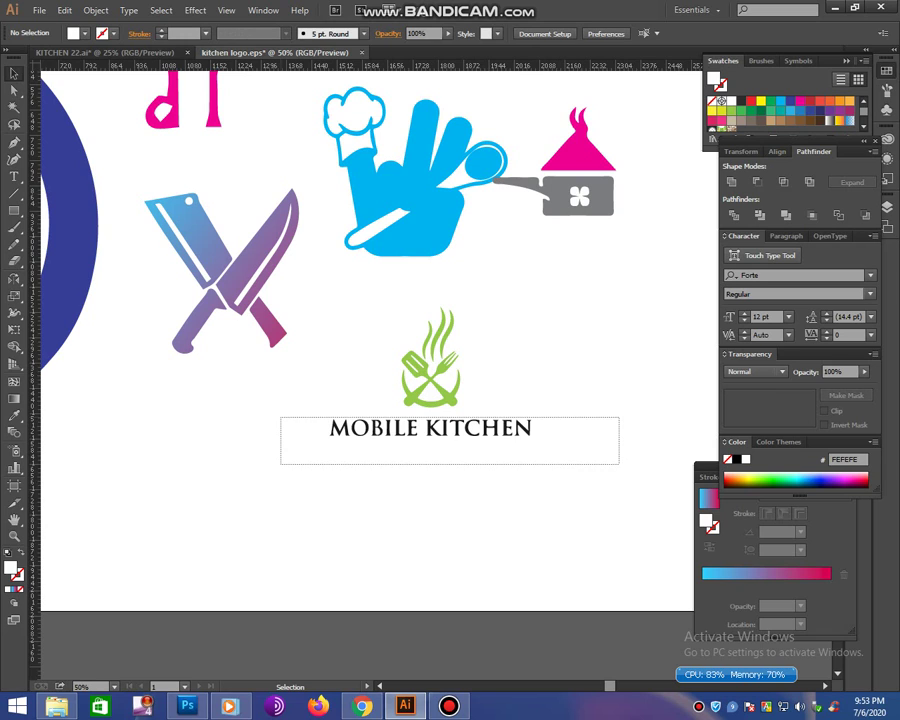
key(Delete)
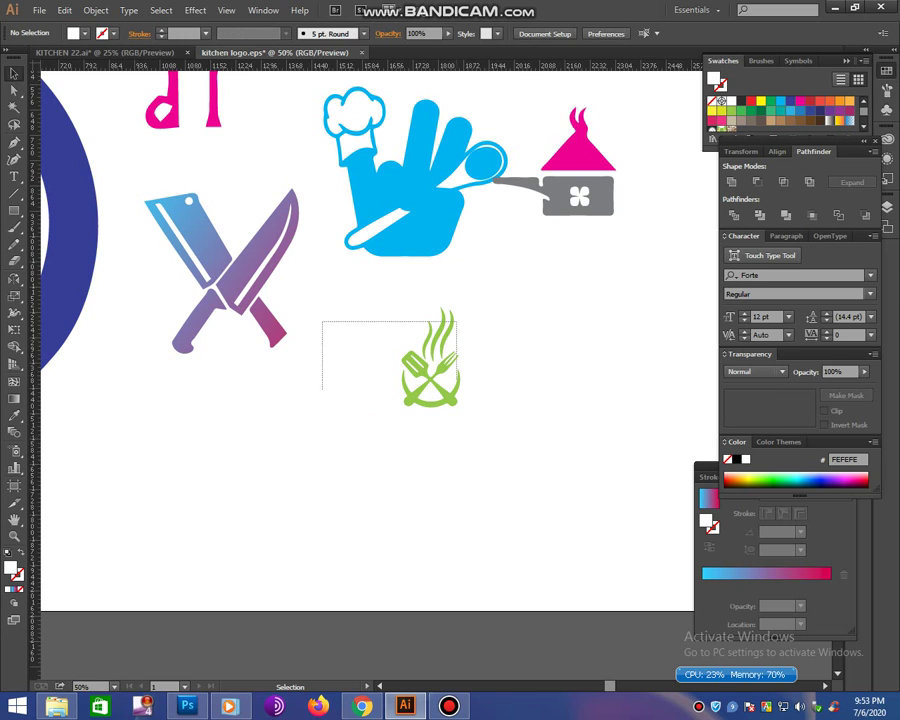
mouse_move(322, 322)
mouse_down()
mouse_move(457, 390)
mouse_move(560, 495)
mouse_up()
- Fill the steam, spatula and fork logo red, then inspect its small triangle piece
click(522, 288)
click(487, 420)
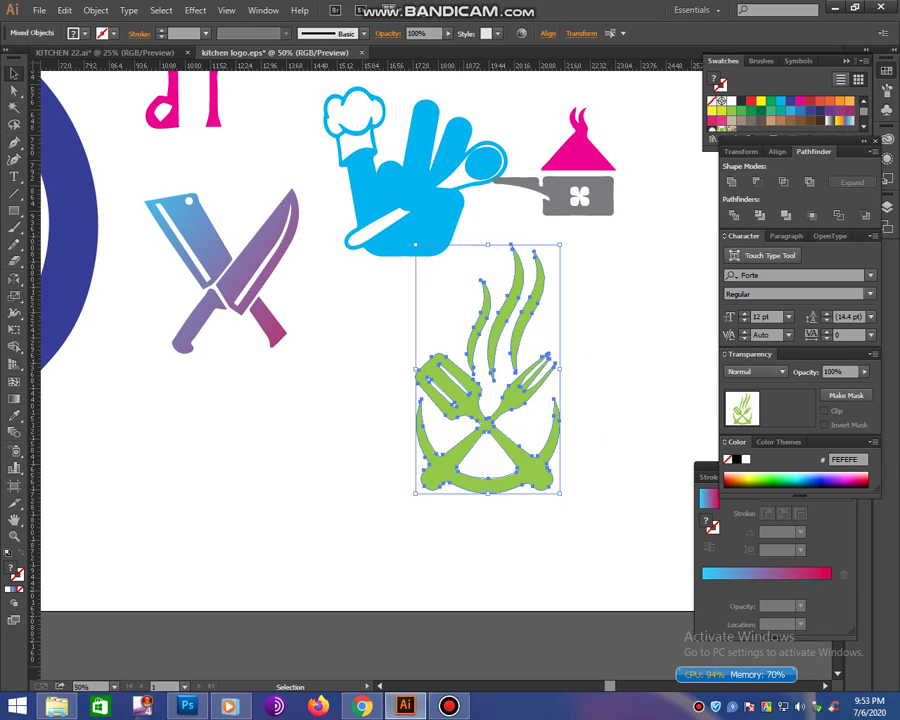
click(750, 101)
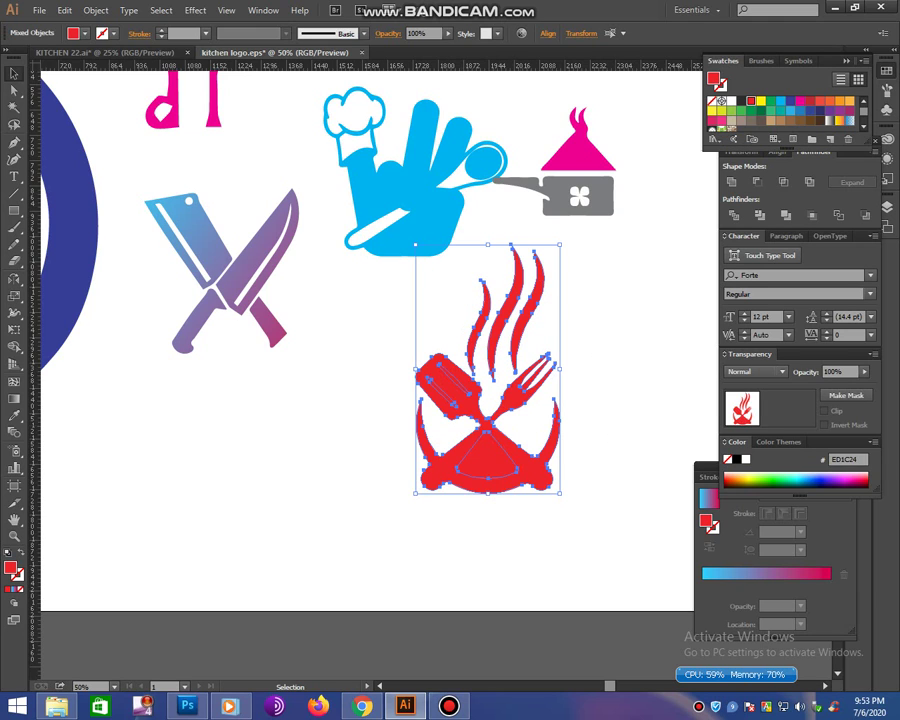
key(ctrl+shift+a)
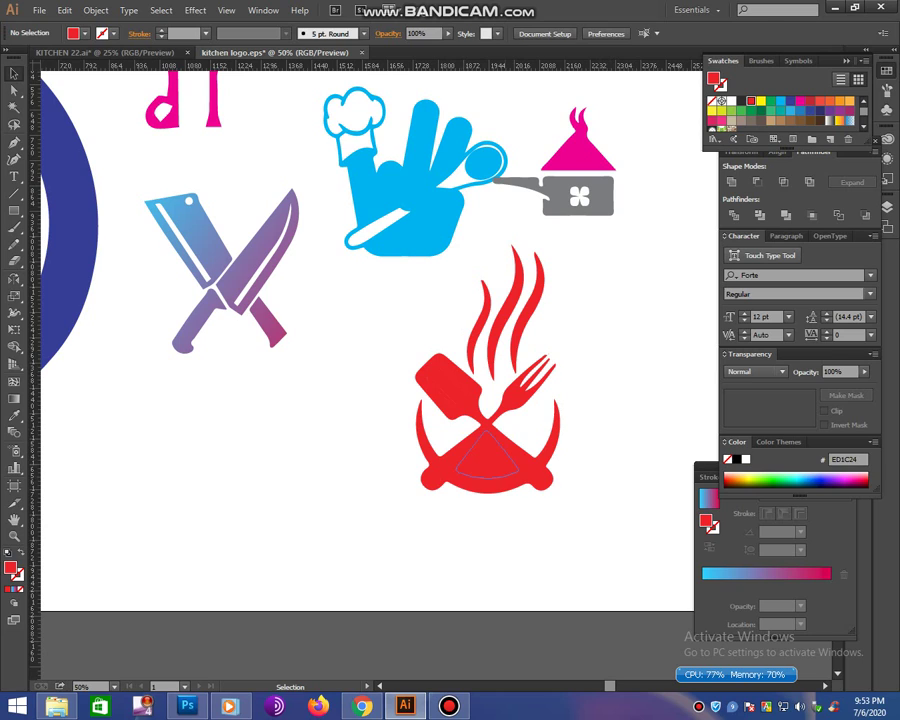
click(501, 474)
click(345, 320)
- Marquee-select every part of the red logo and fill it green (#00A651)
drag(359, 343, 609, 520)
click(772, 100)
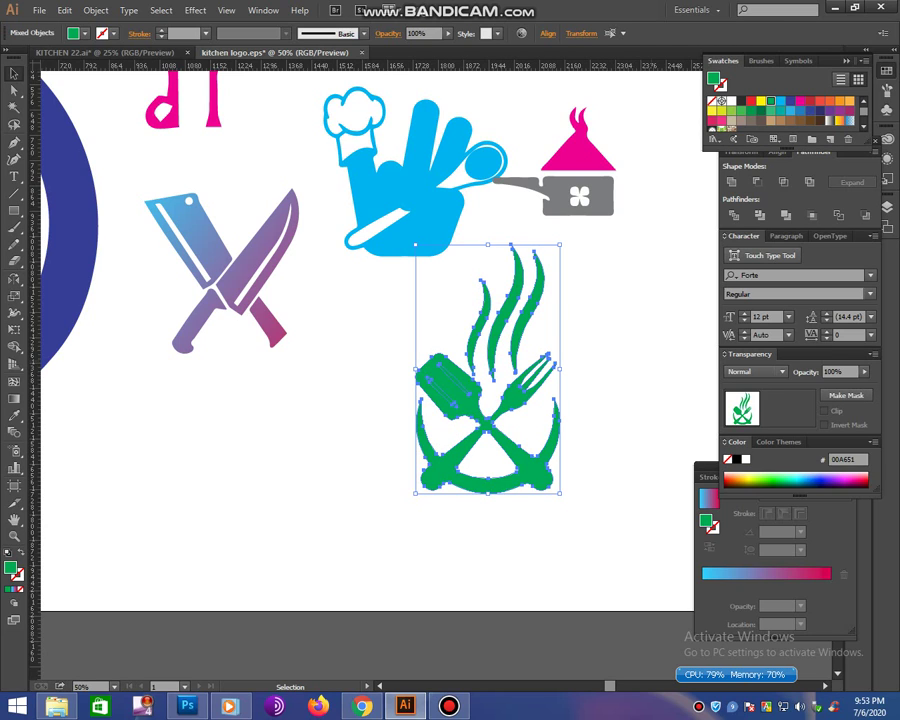
key(ctrl+shift+a)
click(460, 381)
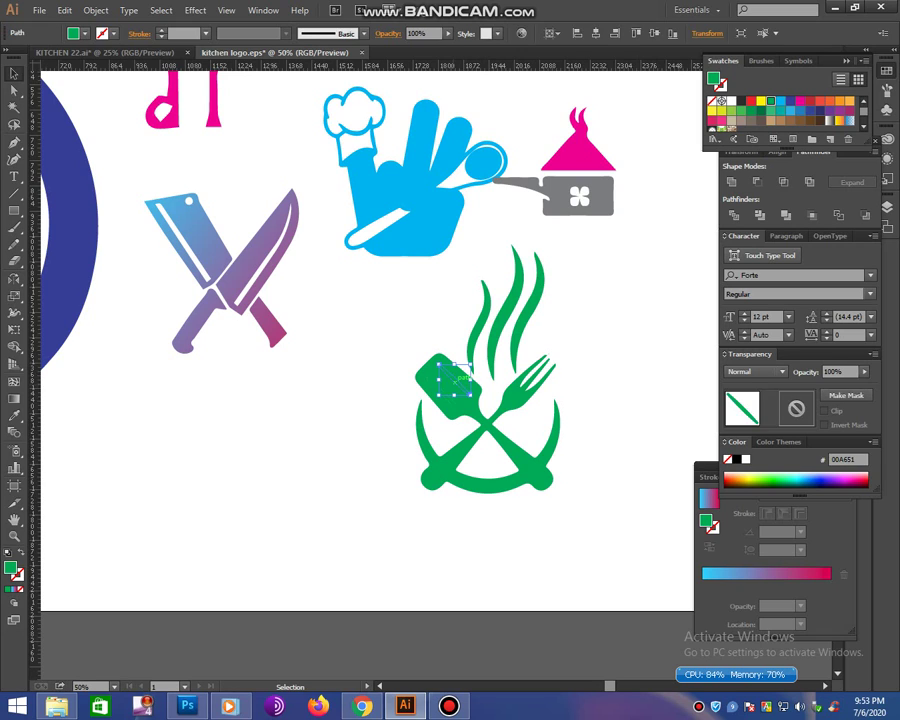
key(ctrl+shift+a)
- Undo the last edits and marquee-select the green logo to check all its parts
key(ctrl+z)
key(ctrl+shift+a)
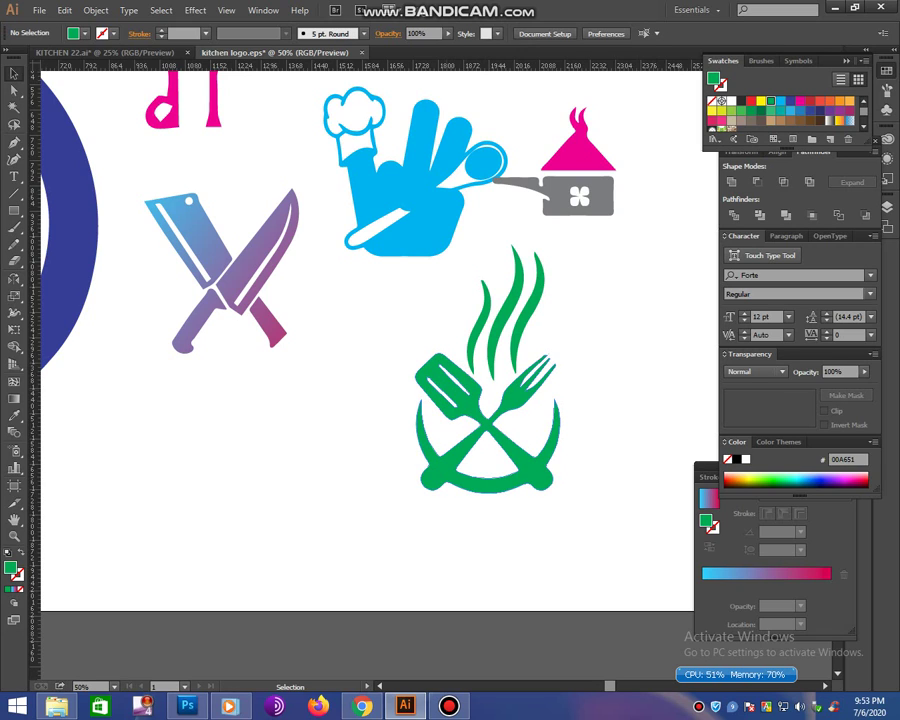
key(ctrl+z)
mouse_move(375, 331)
mouse_down()
mouse_move(480, 396)
mouse_move(566, 500)
mouse_up()
key(ctrl+shift+a)
drag(350, 305, 540, 420)
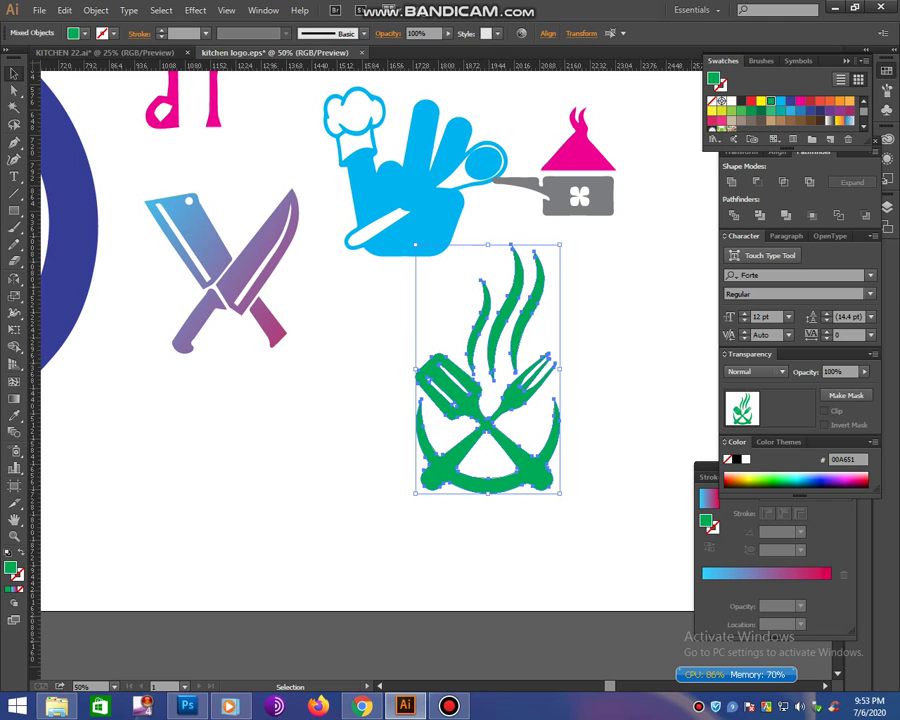
key(ctrl+shift+a)
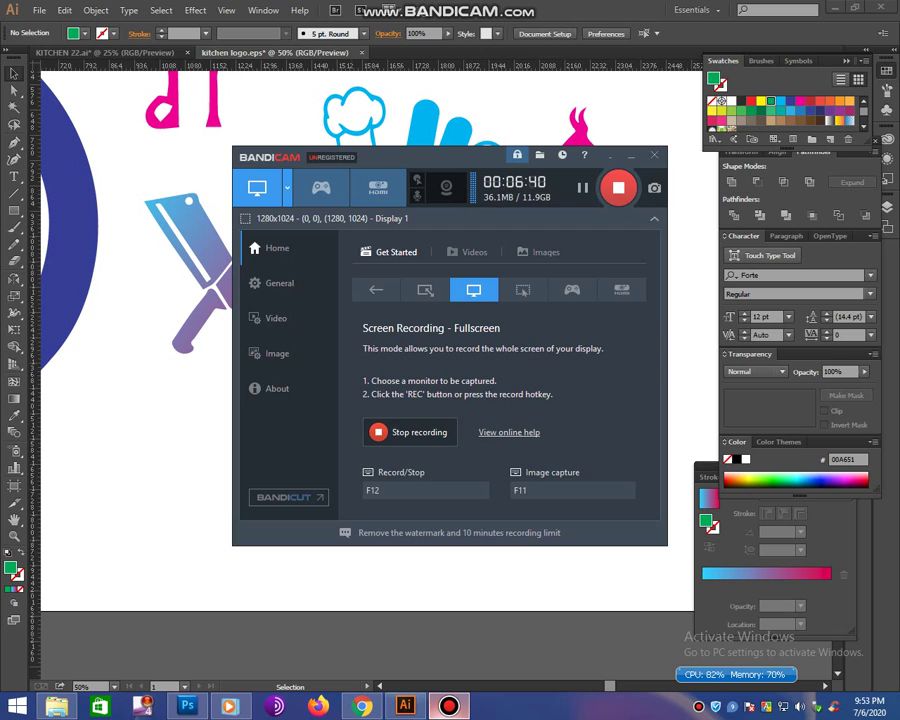
- Bring up the kitchen logo image search results in Chrome
click(631, 155)
click(362, 706)
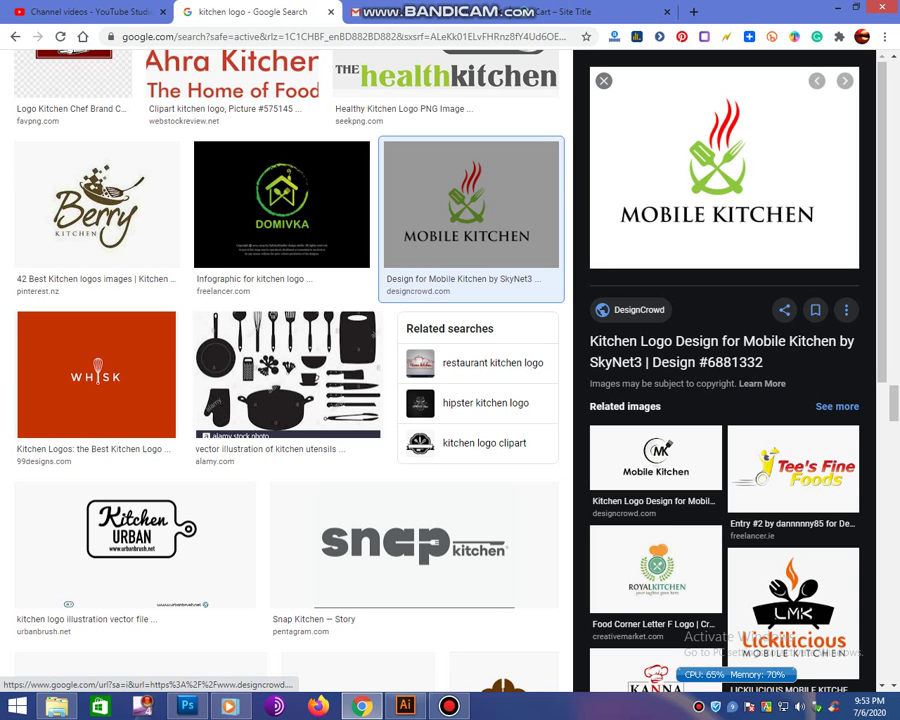
click(449, 706)
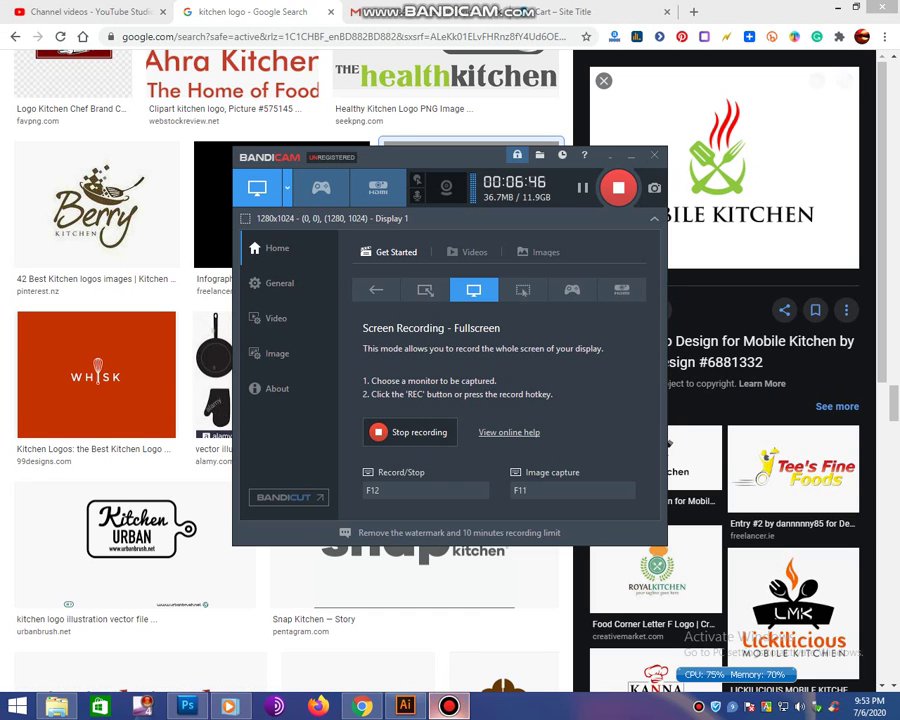
key(alt+Tab)
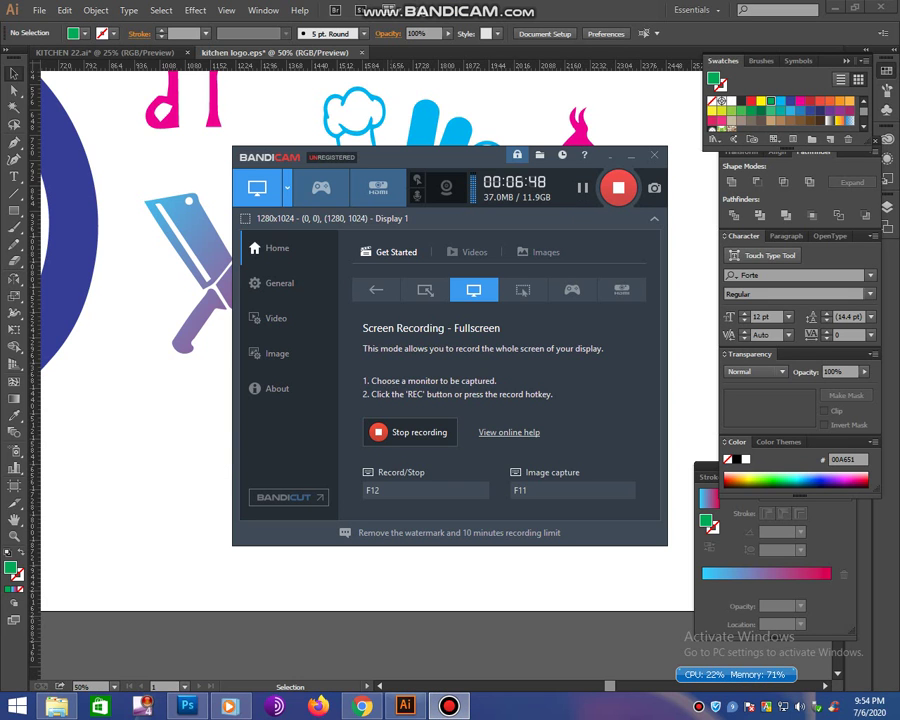
key(alt+Tab)
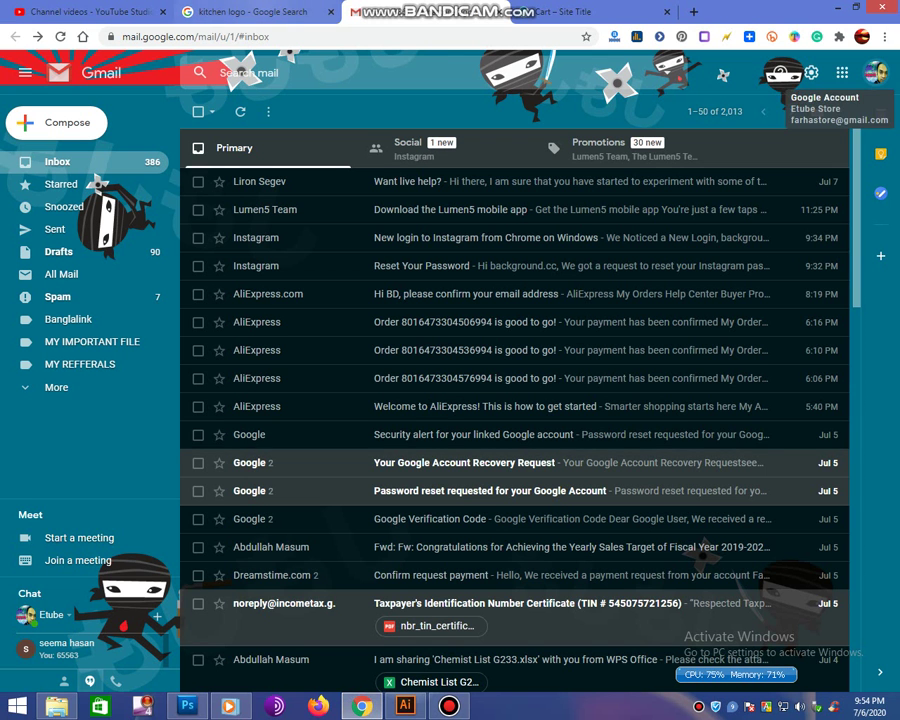
key(ctrl+Tab)
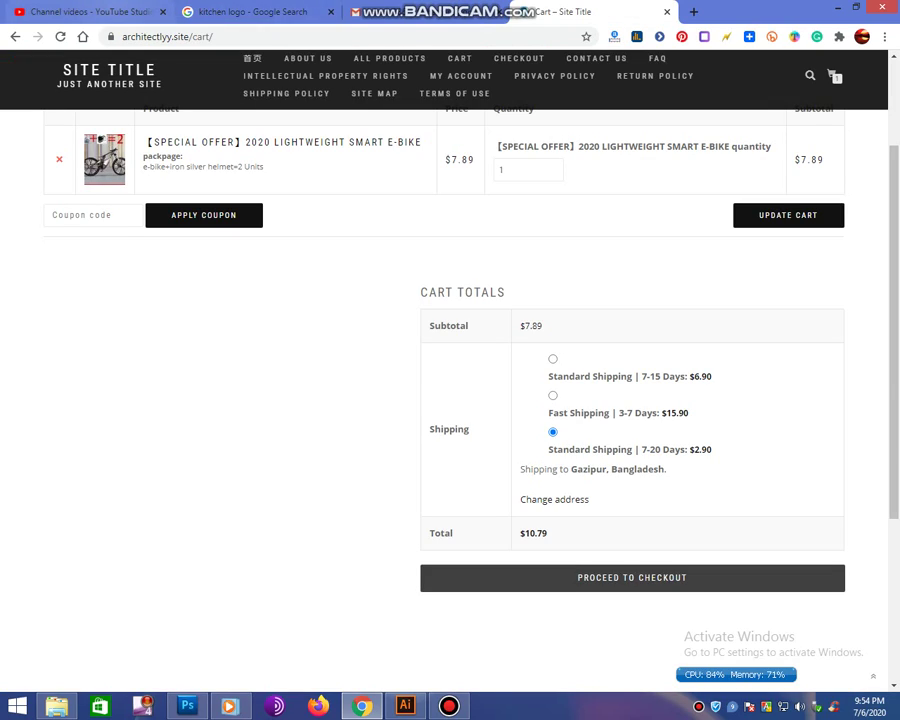
key(ctrl+shift+Tab)
key(ctrl+shift+Tab)
- Copy the black cloche 'Menu design food cooking' logo image
scroll(470, 300, down, 5)
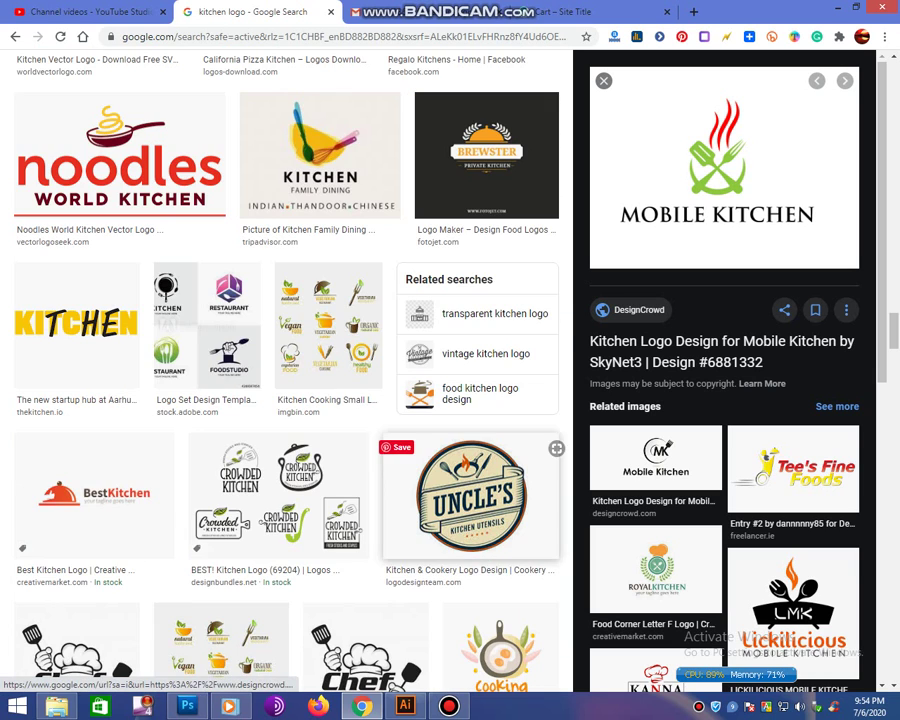
scroll(470, 300, down, 3)
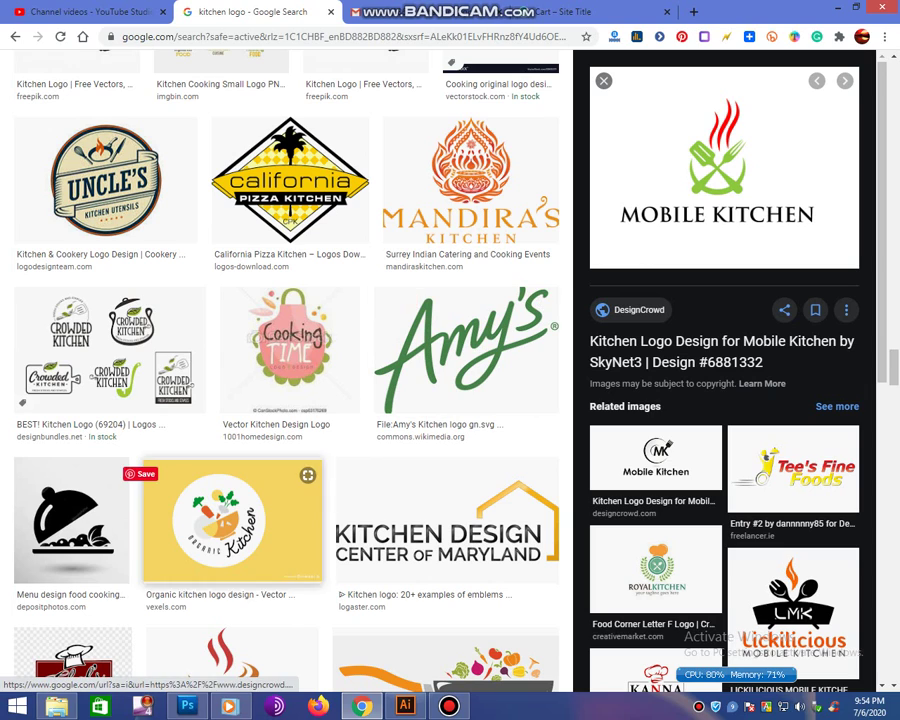
click(70, 520)
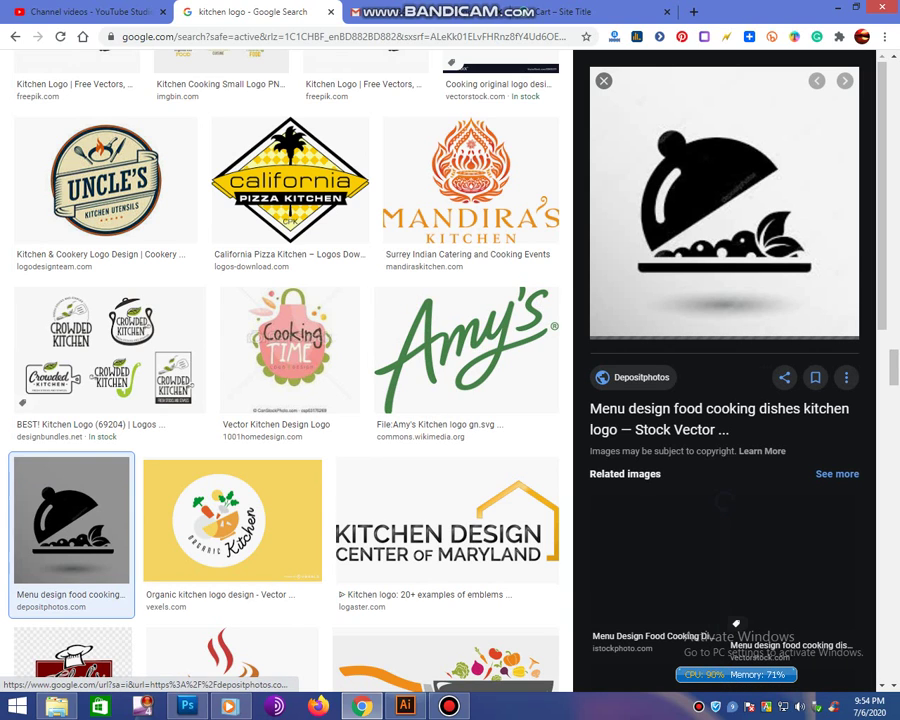
right_click(692, 203)
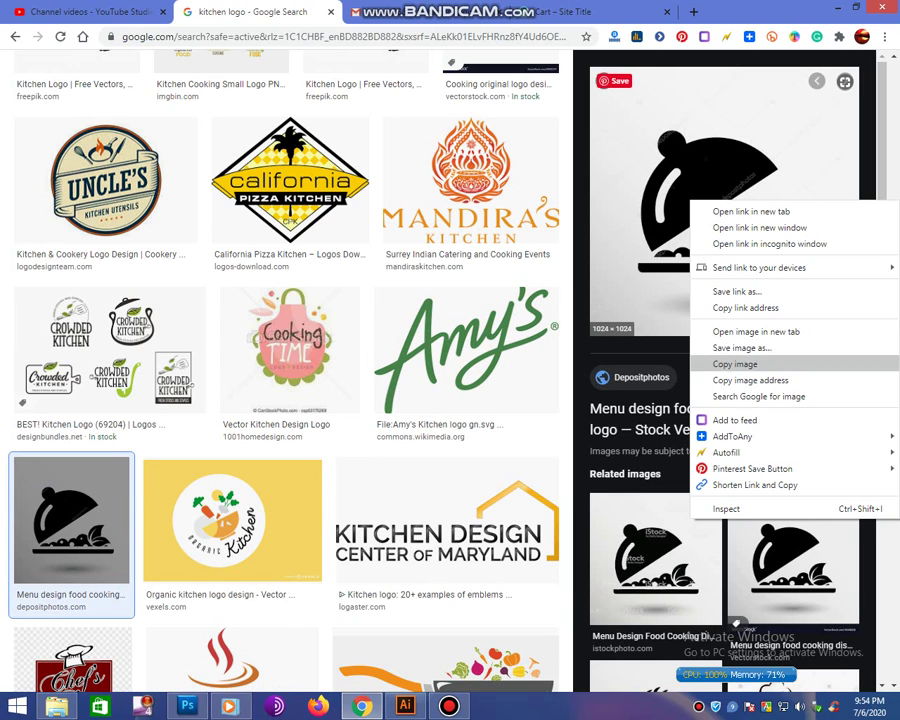
click(735, 364)
- Paste the cloche image into Illustrator, position it and Image Trace it
click(405, 706)
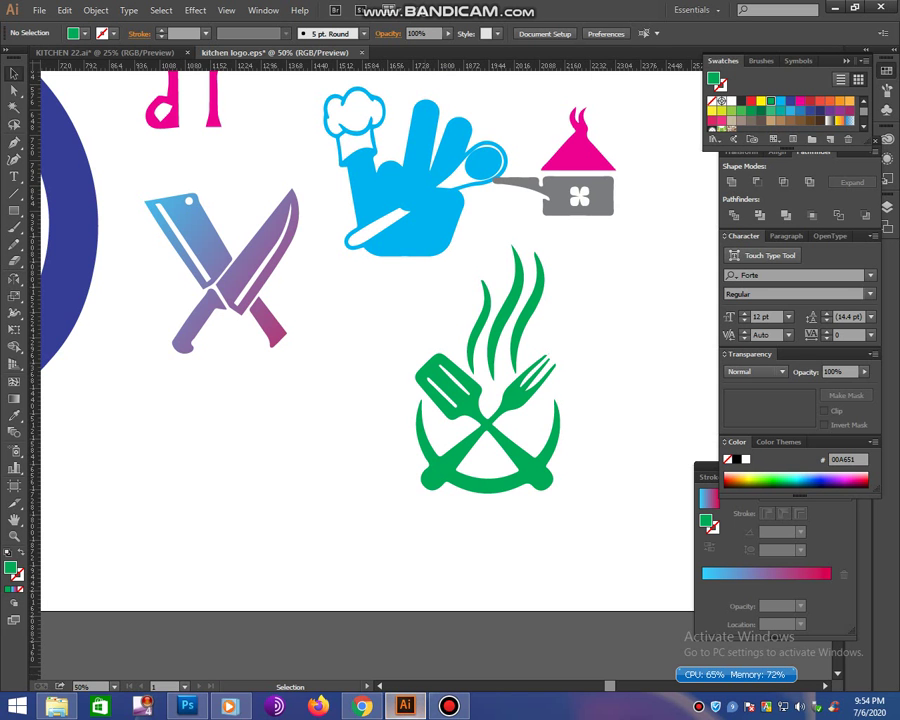
key(ctrl+v)
drag(470, 420, 388, 455)
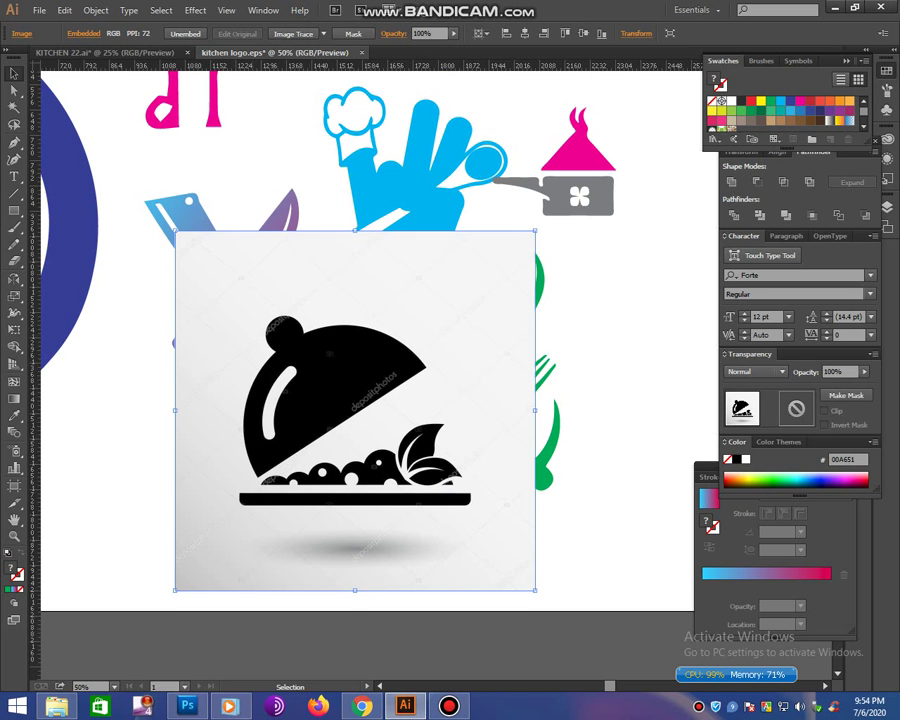
click(293, 33)
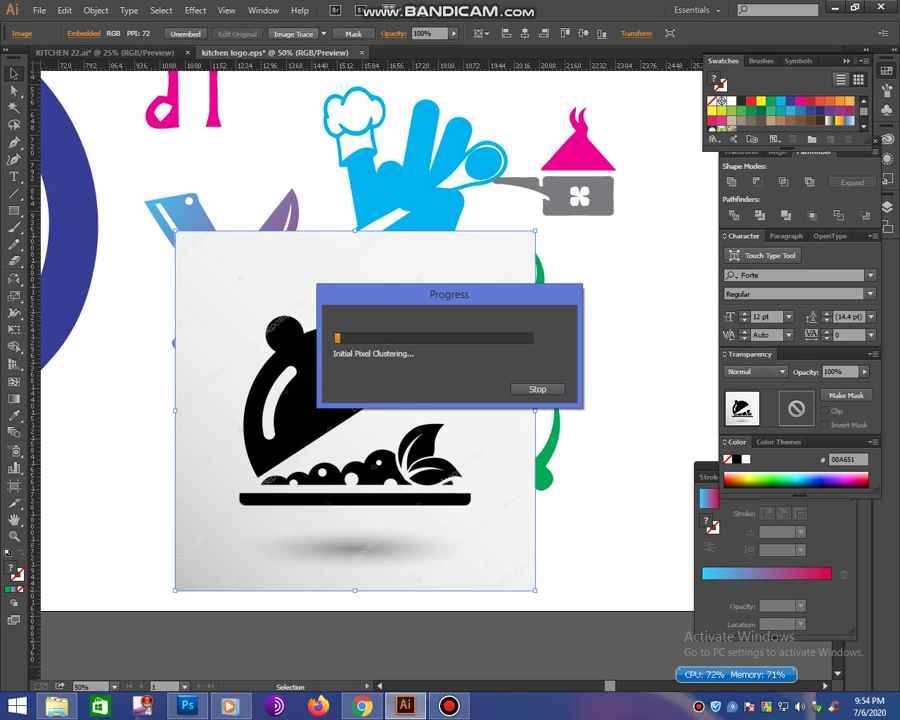
right_click(345, 374)
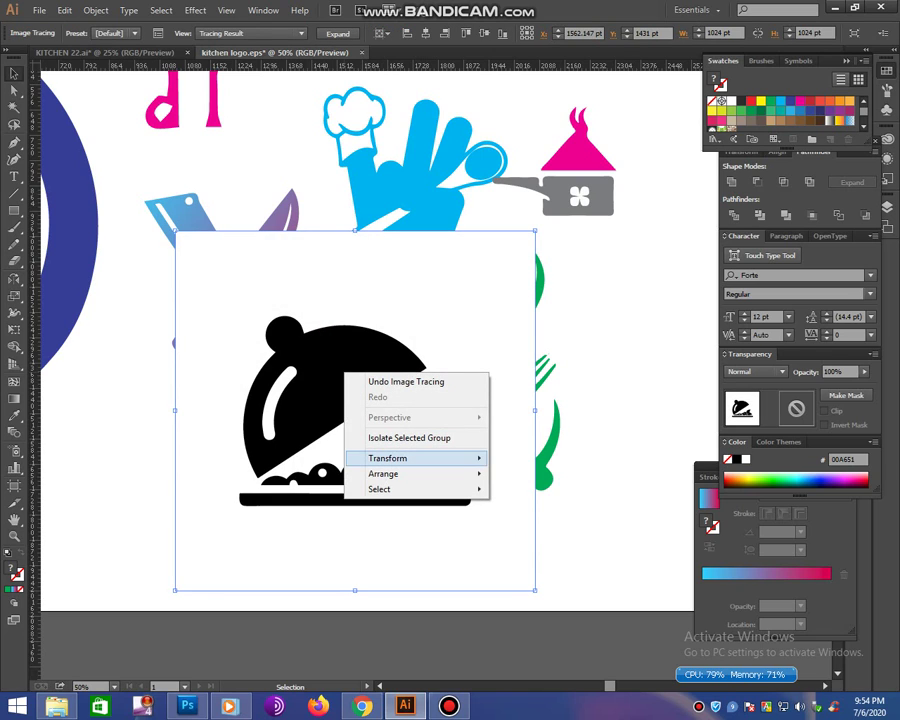
key(Escape)
- Expand and ungroup the cloche tracing, then select its white background box
click(338, 33)
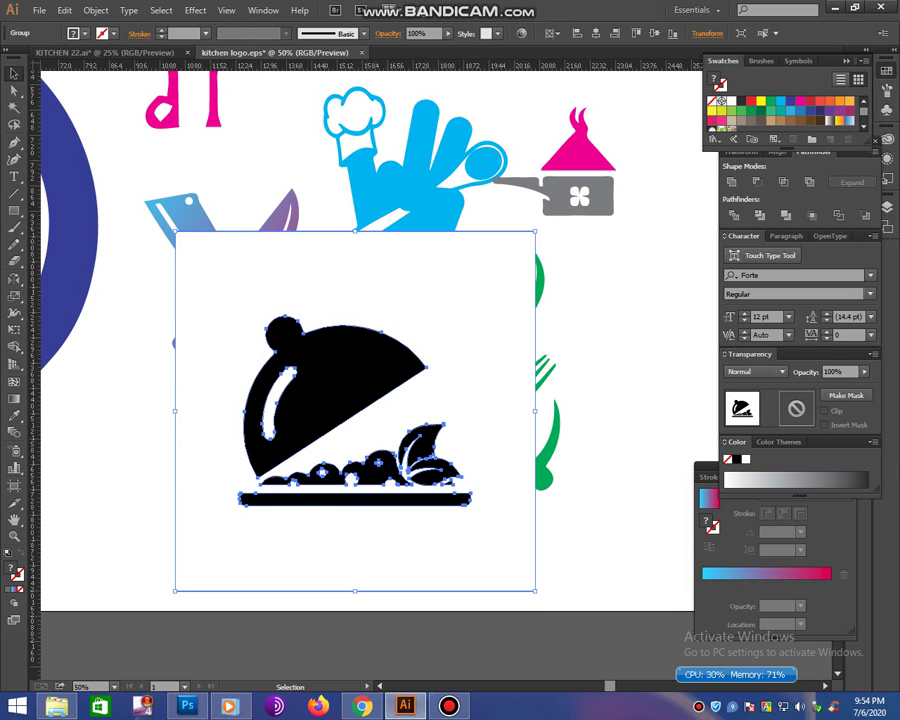
right_click(351, 406)
click(383, 486)
click(620, 400)
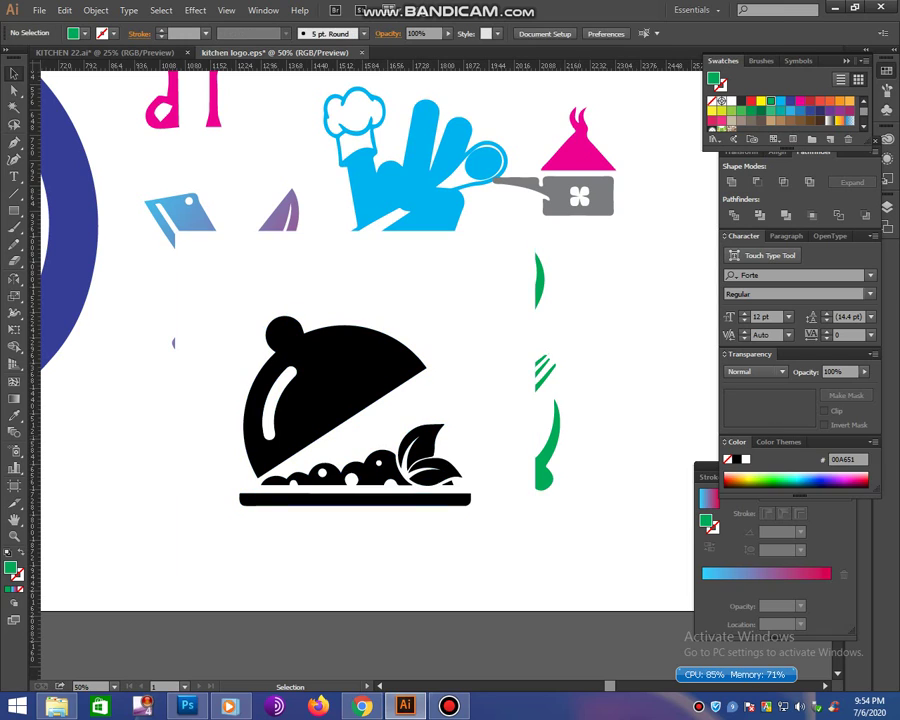
click(450, 550)
- Delete the white background and move the green fork-spatula logo up-right, clear of the cloche
key(Delete)
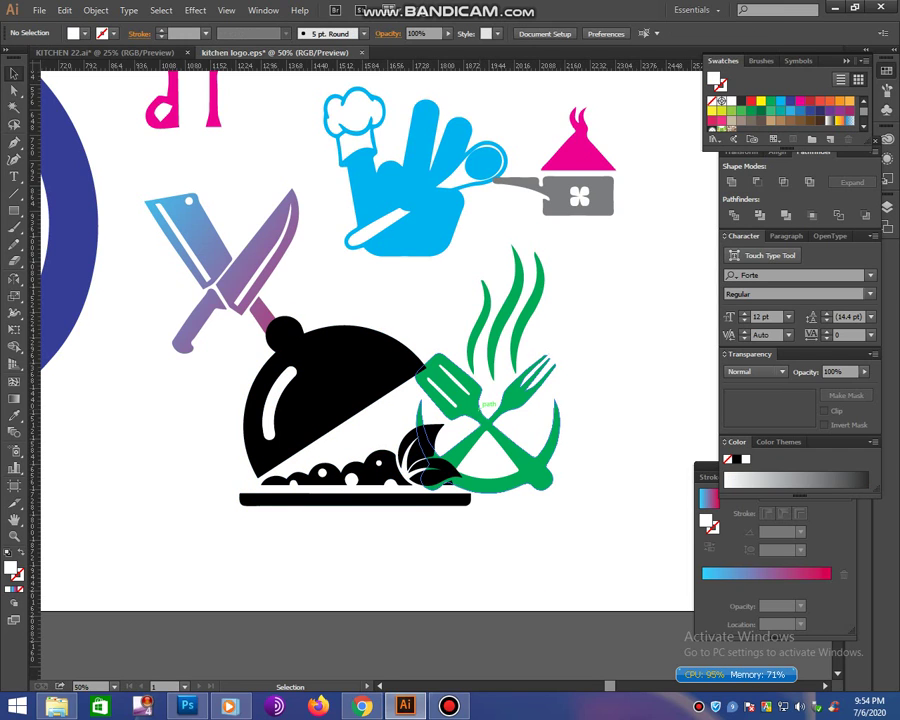
drag(505, 430, 507, 432)
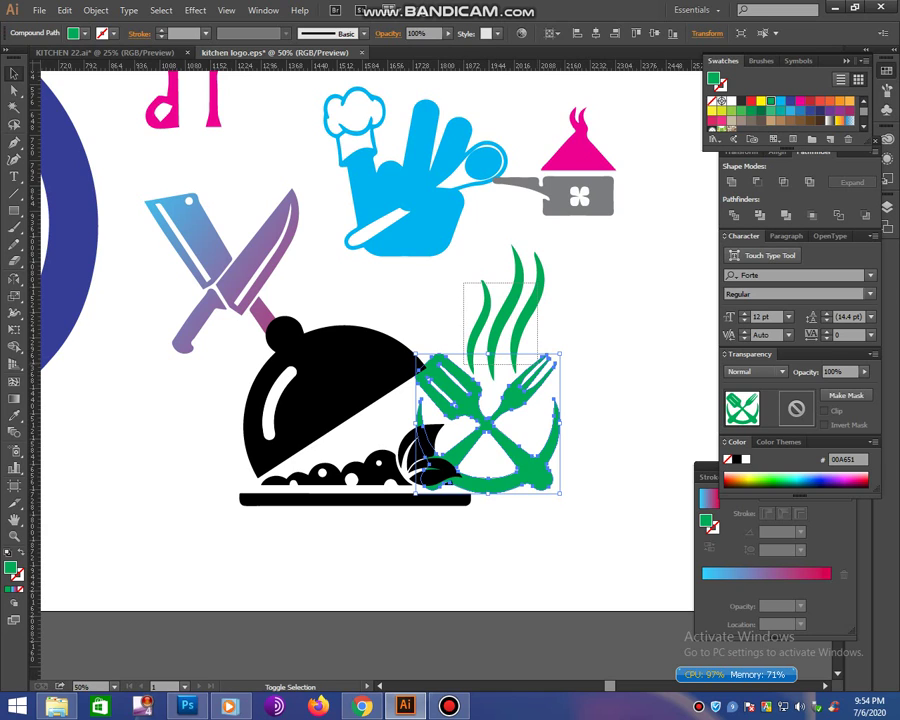
click(512, 300)
shift+click(482, 462)
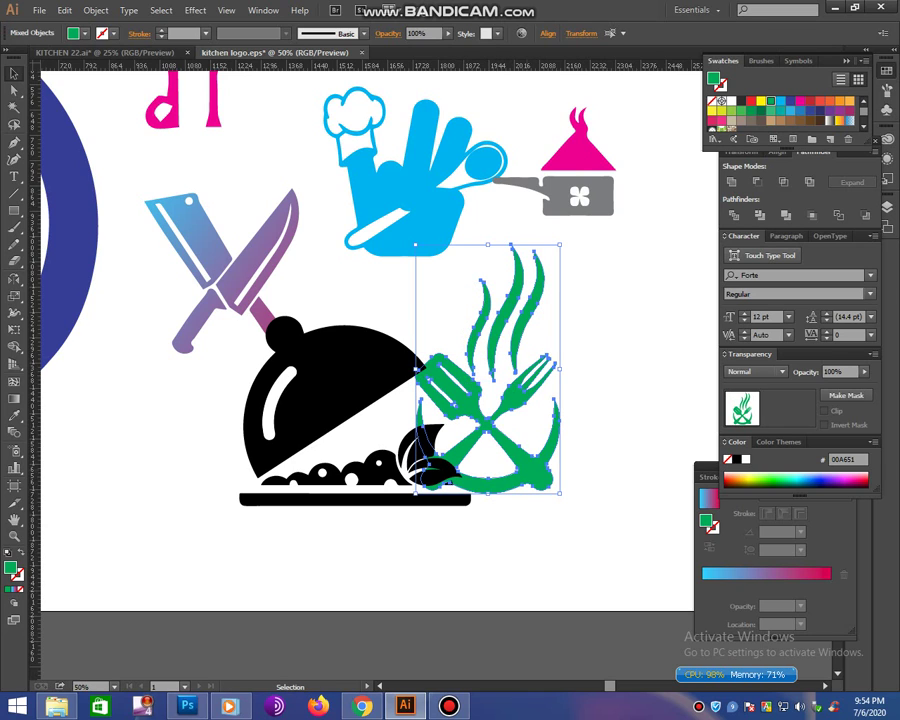
drag(480, 460, 648, 422)
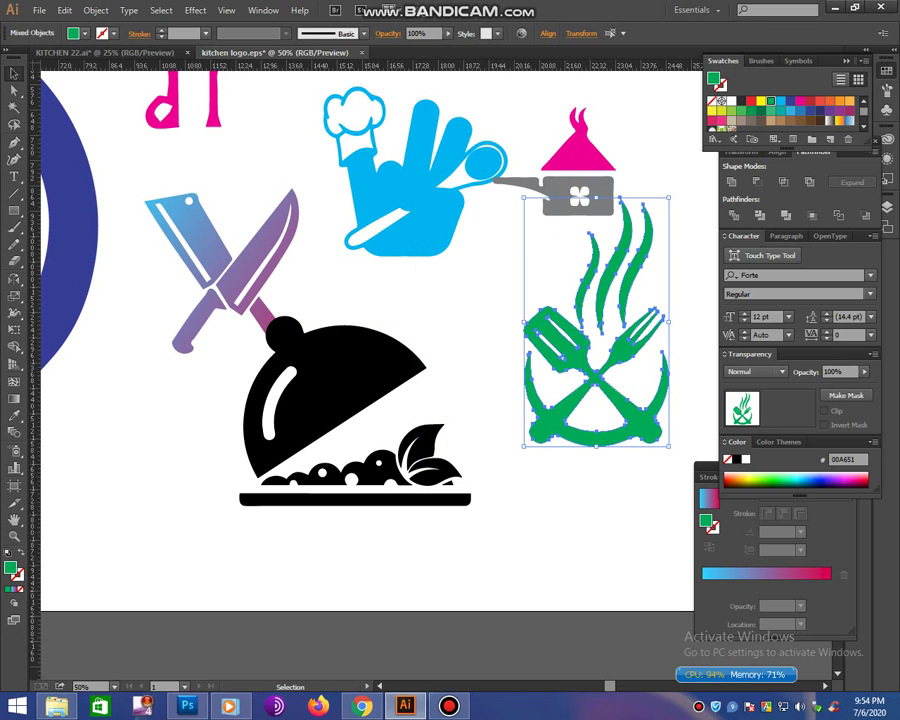
- Try shrinking the cloche and plate, then undo back to the original size
click(340, 390)
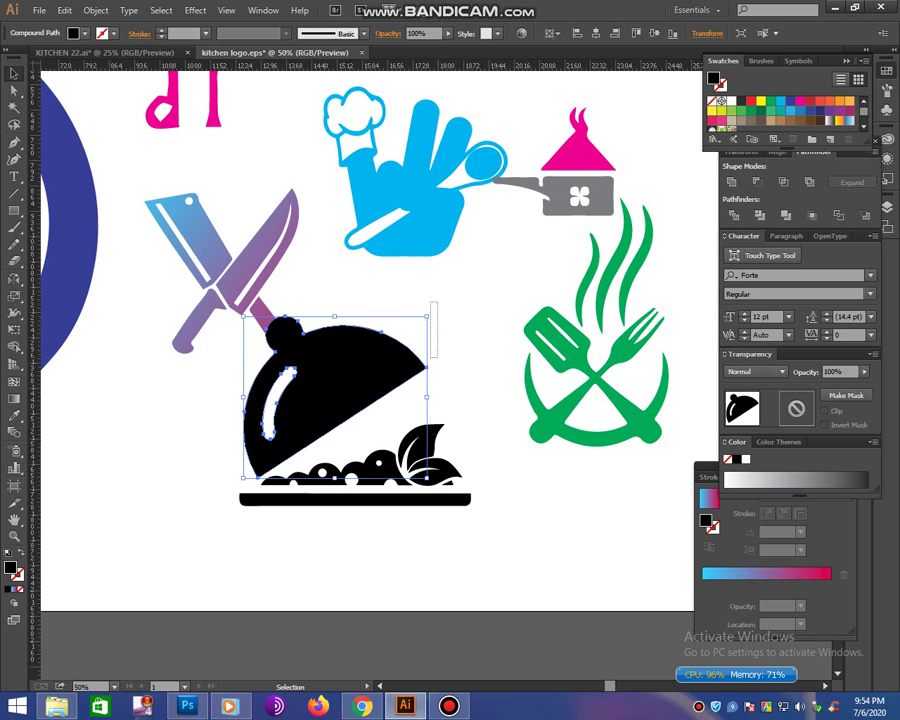
shift+click(425, 455)
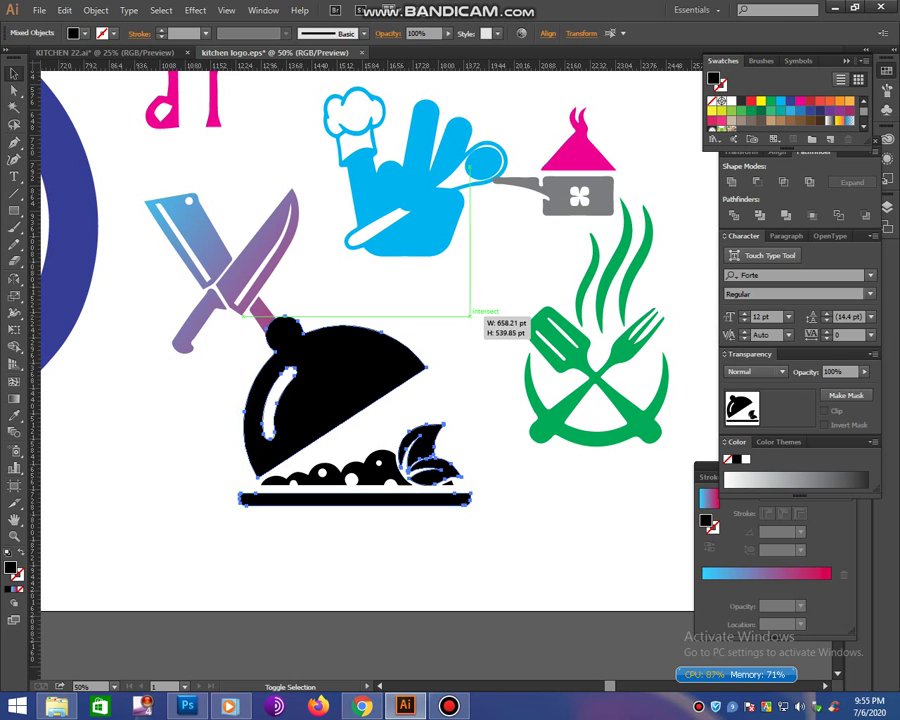
drag(471, 317, 429, 398)
key(ctrl+shift+a)
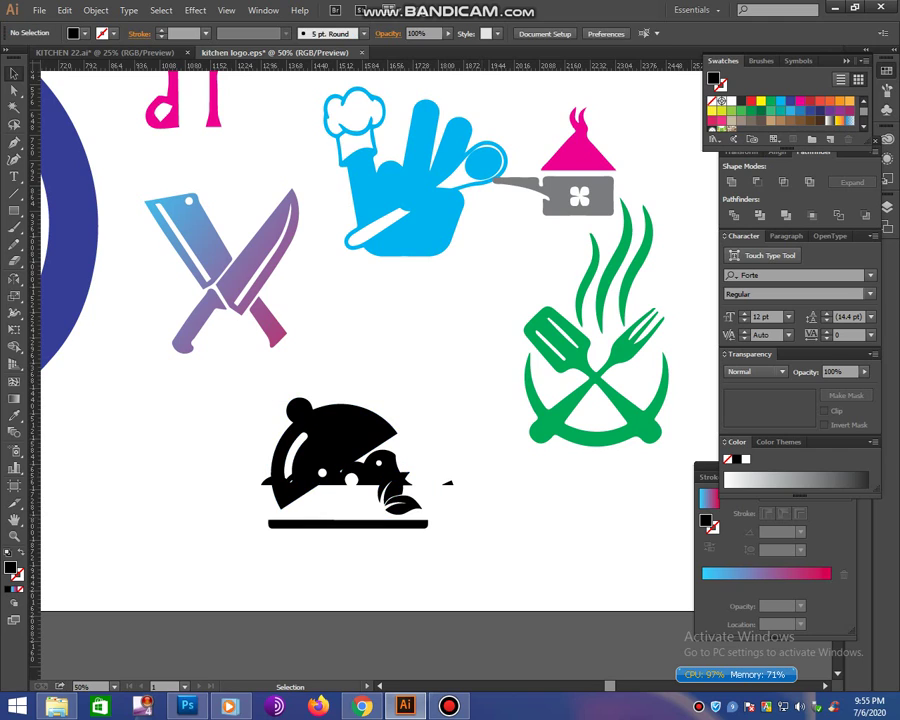
key(a)
key(ctrl+z)
key(ctrl+z)
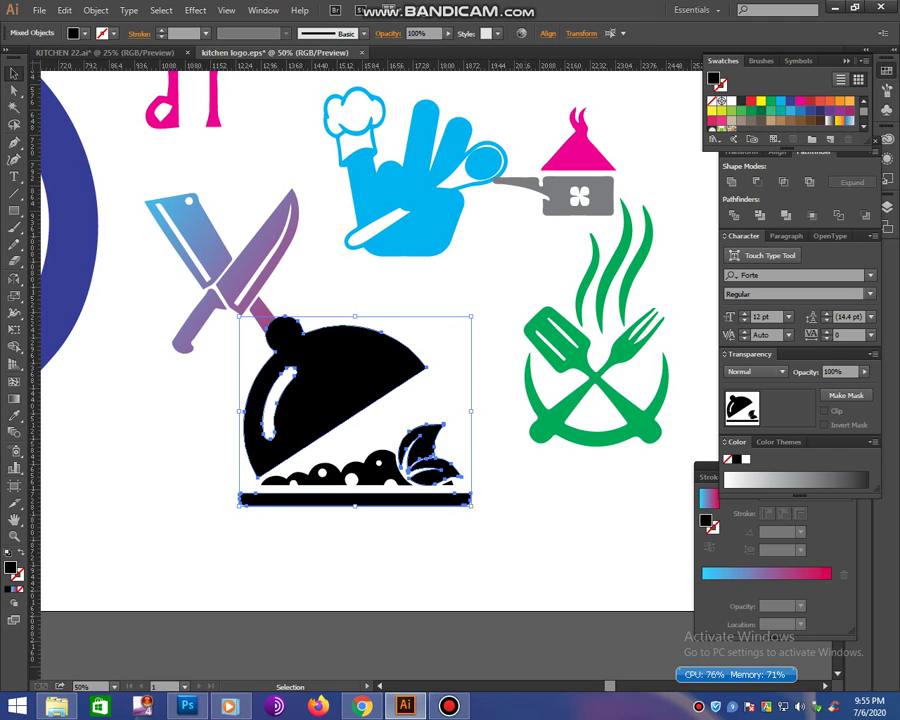
key(v)
- Select all cloche parts, shrink them and move them below the crossed knives
mouse_move(527, 541)
mouse_down()
mouse_move(254, 364)
mouse_move(250, 372)
mouse_up()
key(ctrl+shift+a)
drag(478, 540, 267, 378)
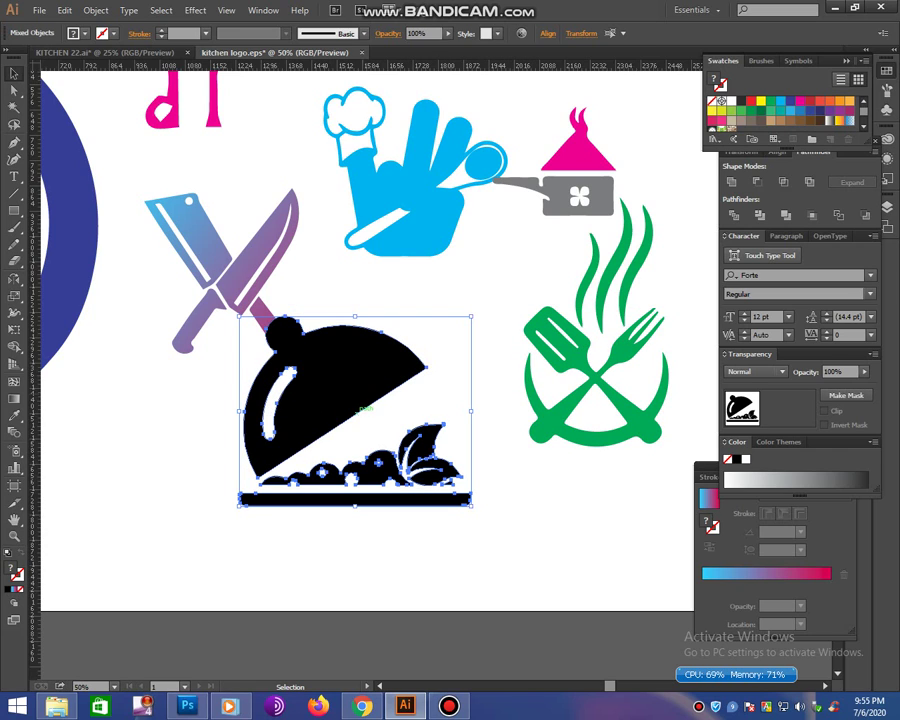
drag(472, 316, 440, 336)
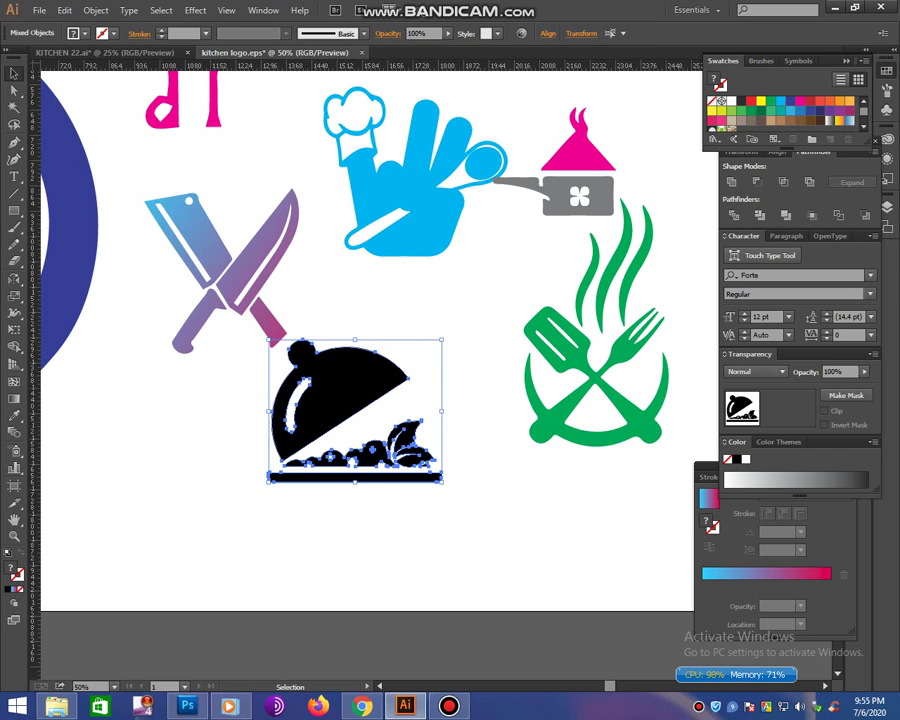
drag(353, 386, 213, 427)
- Group the cloche pieces into one object and deselect it
right_click(213, 427)
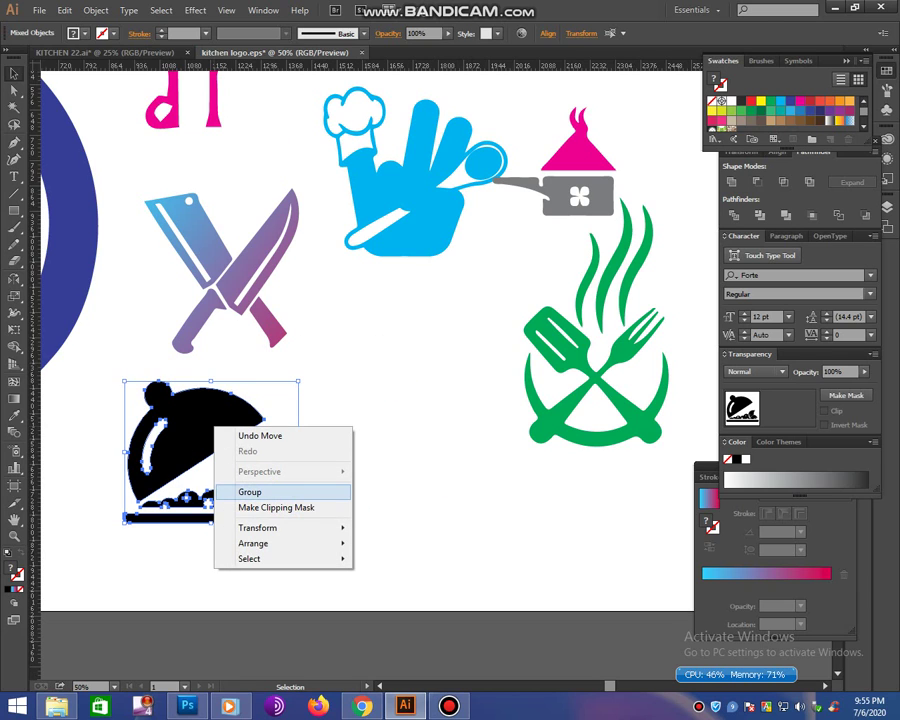
click(250, 492)
key(ctrl+shift+a)
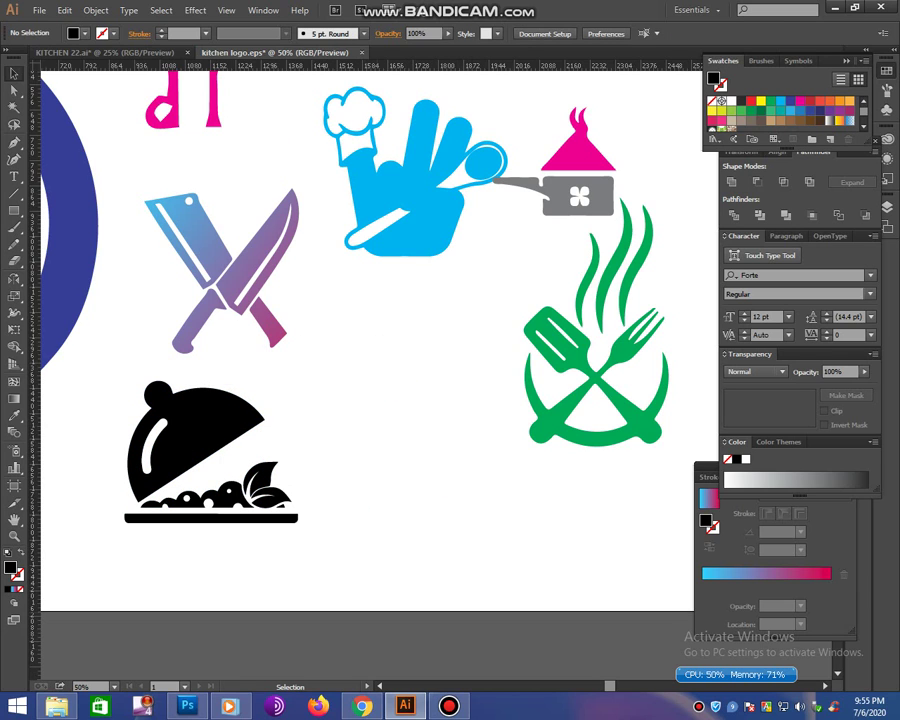
key(alt+Tab)
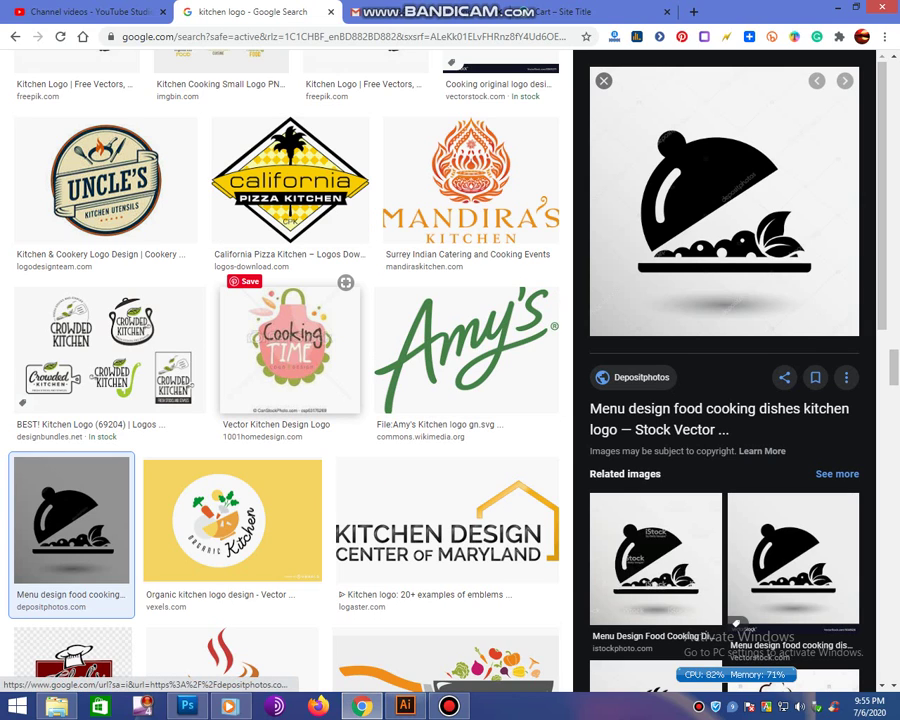
- Filter the kitchen logo results to Labeled for reuse with modification
click(290, 345)
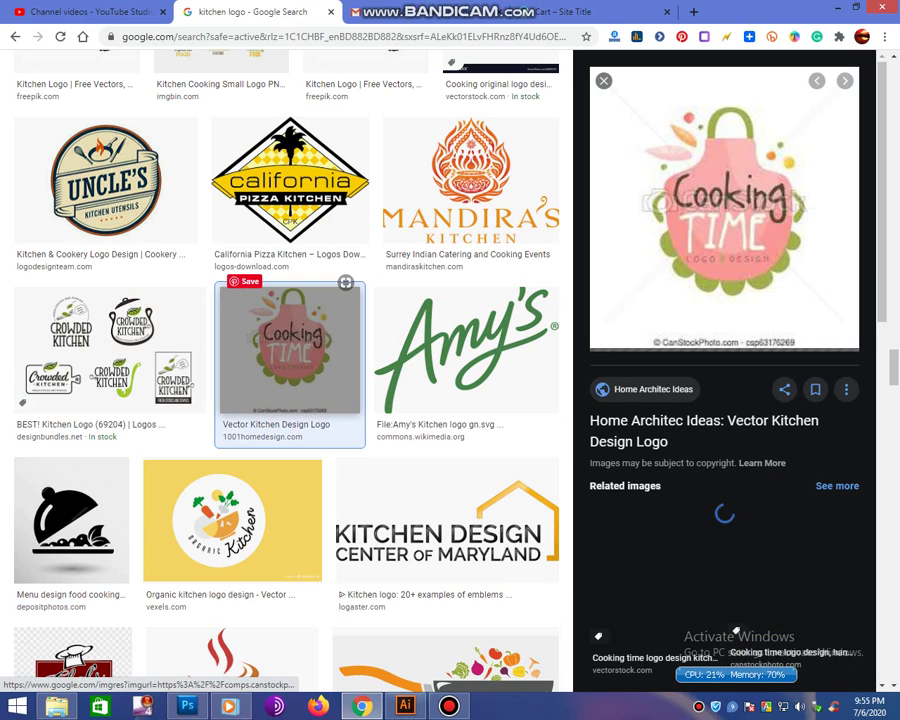
scroll(480, 300, up, 5)
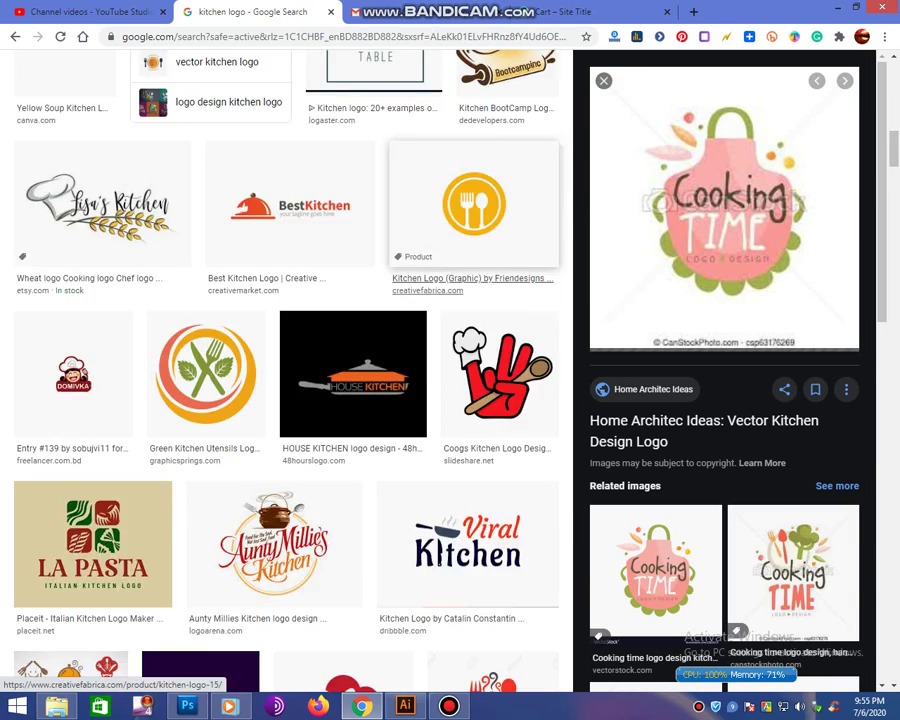
scroll(480, 300, up, 10)
click(530, 112)
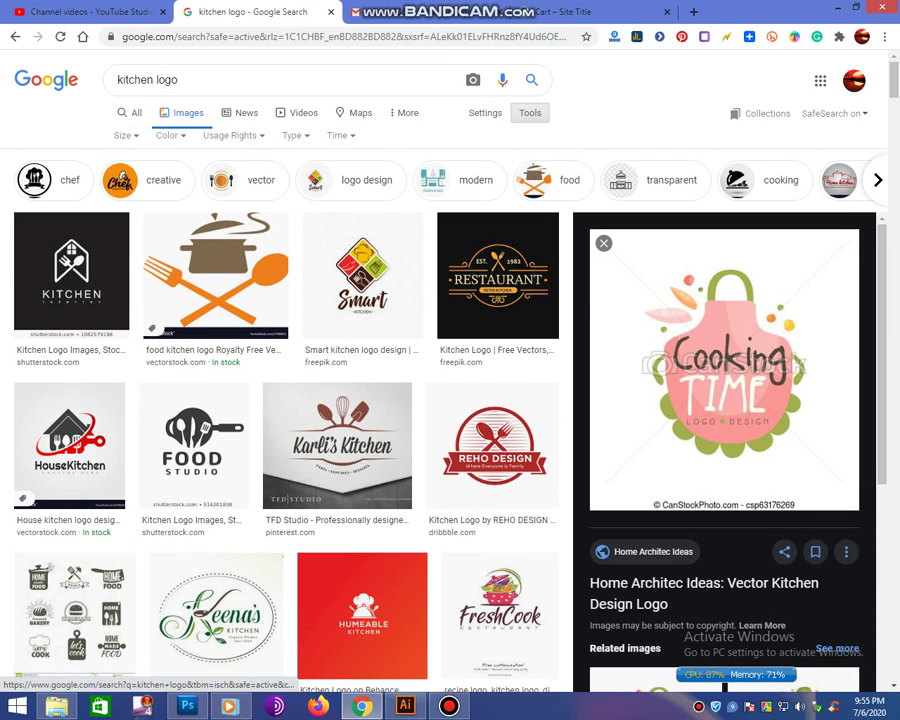
click(232, 138)
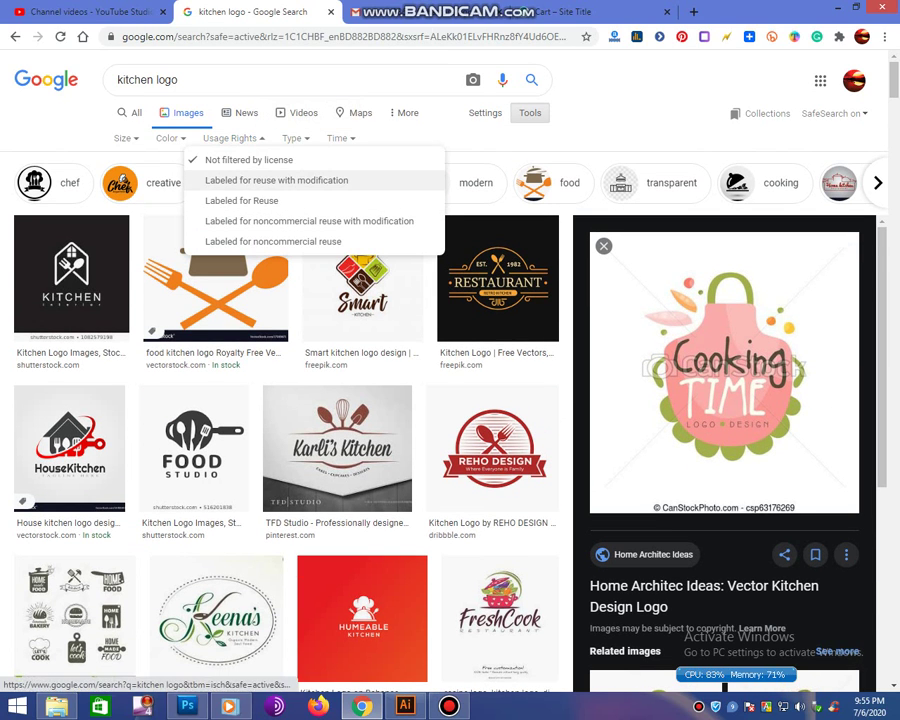
click(276, 180)
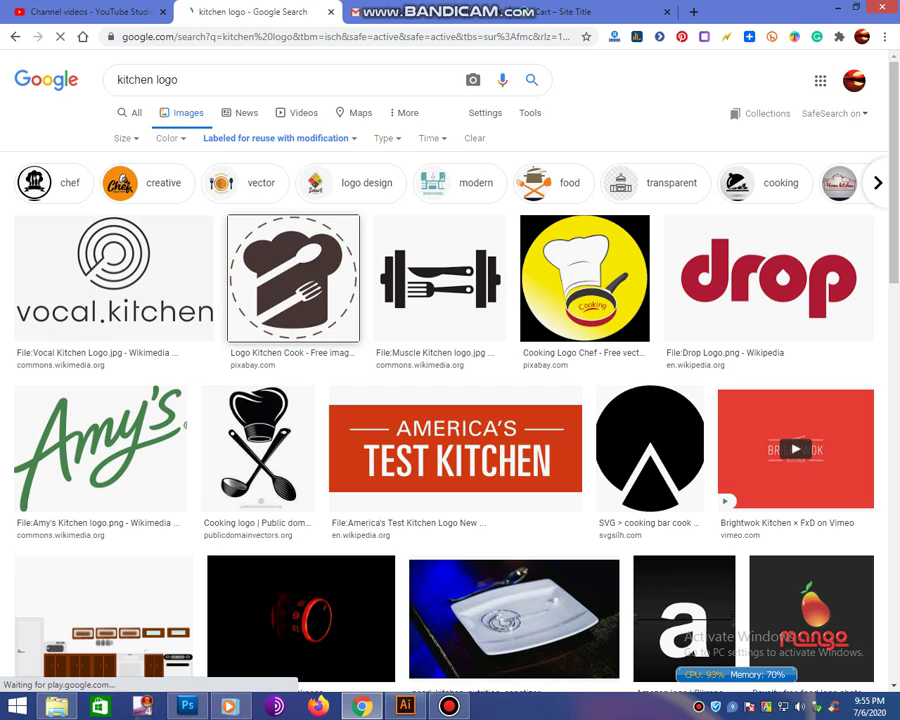
- Copy the Logo Kitchen Cook image and return to Illustrator
click(293, 278)
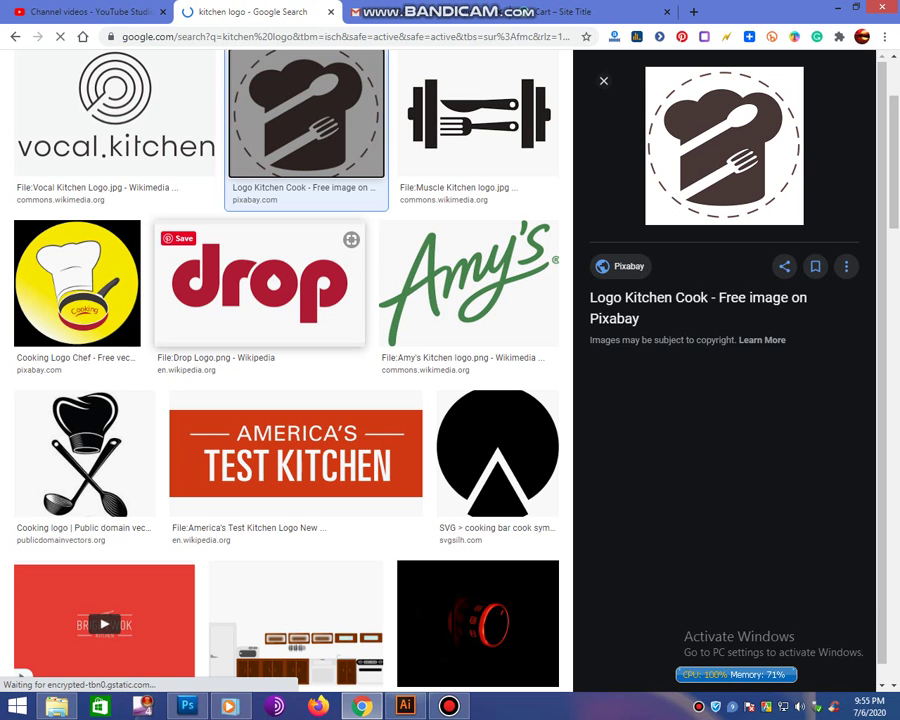
right_click(691, 240)
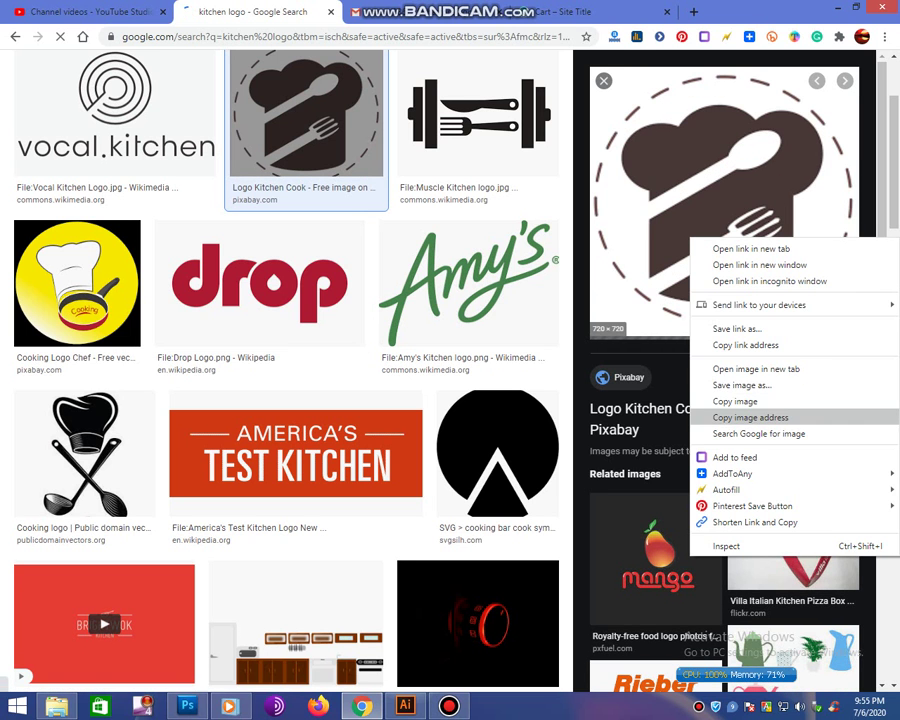
click(740, 401)
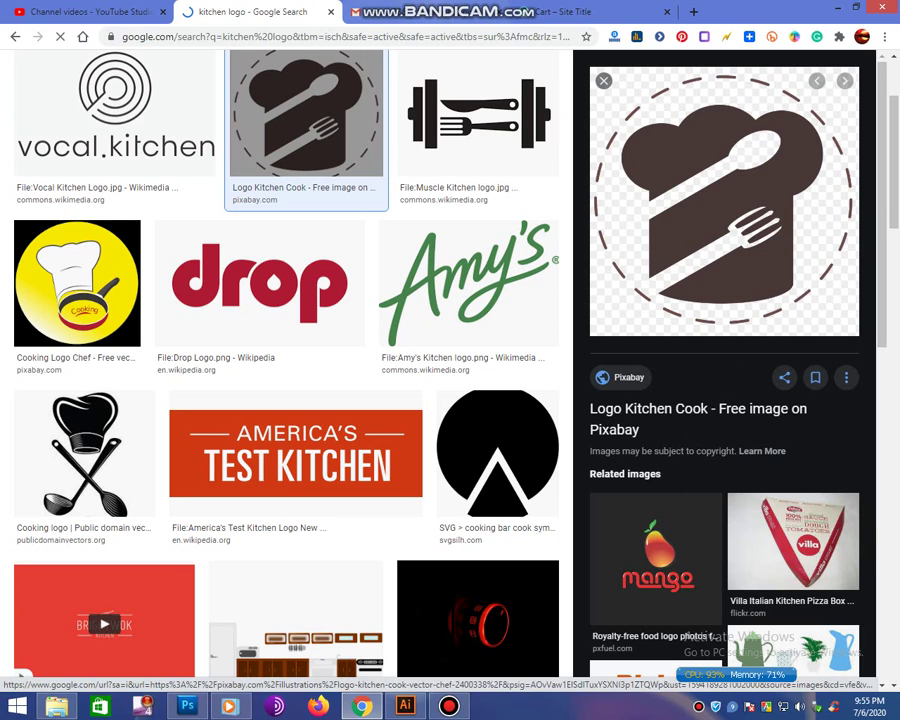
click(405, 706)
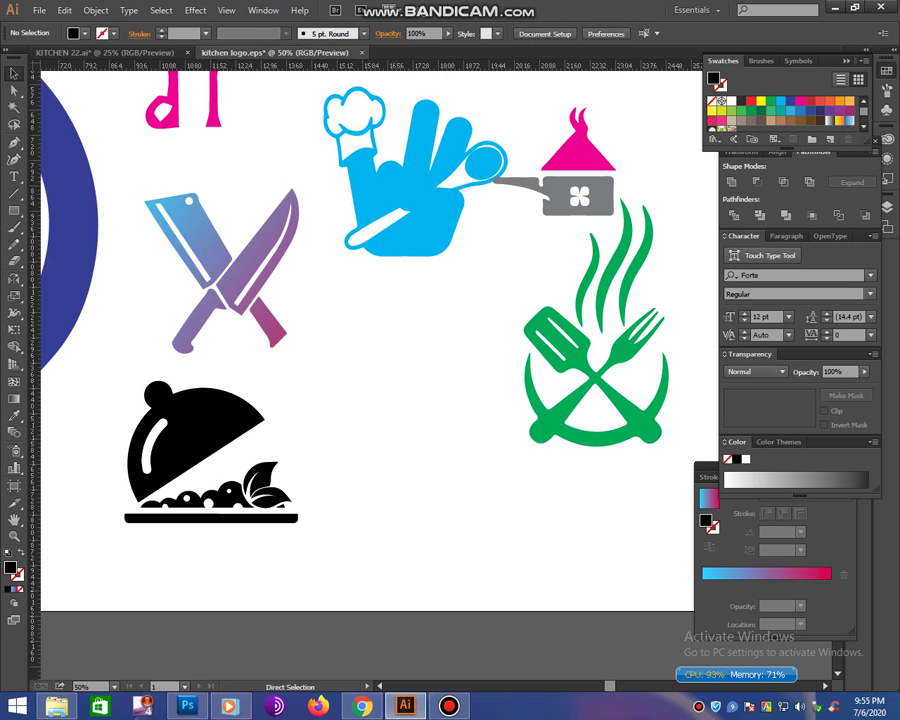
key(ctrl+v)
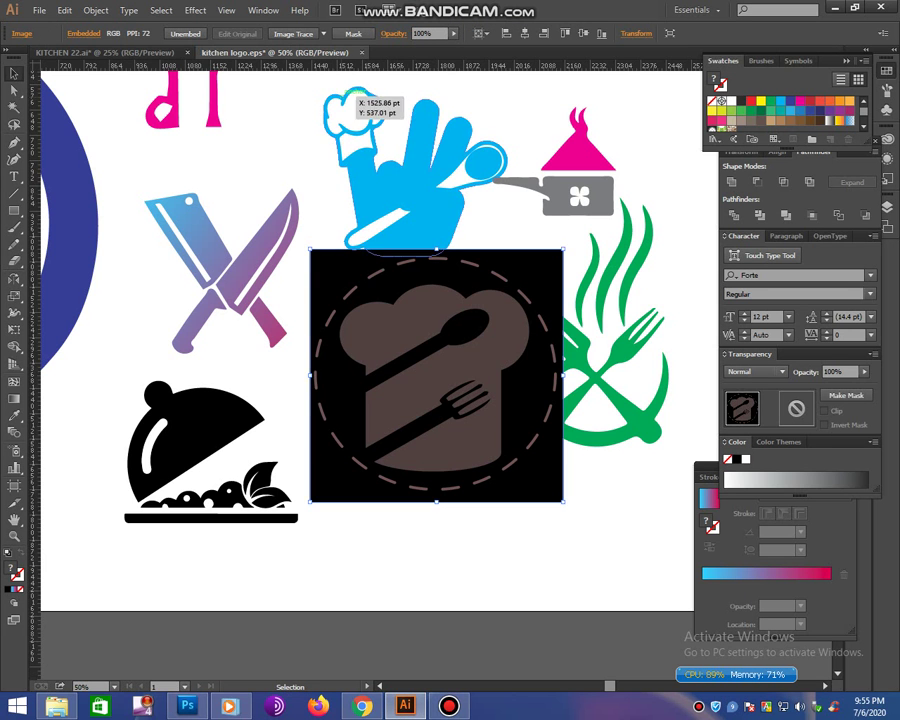
click(520, 287)
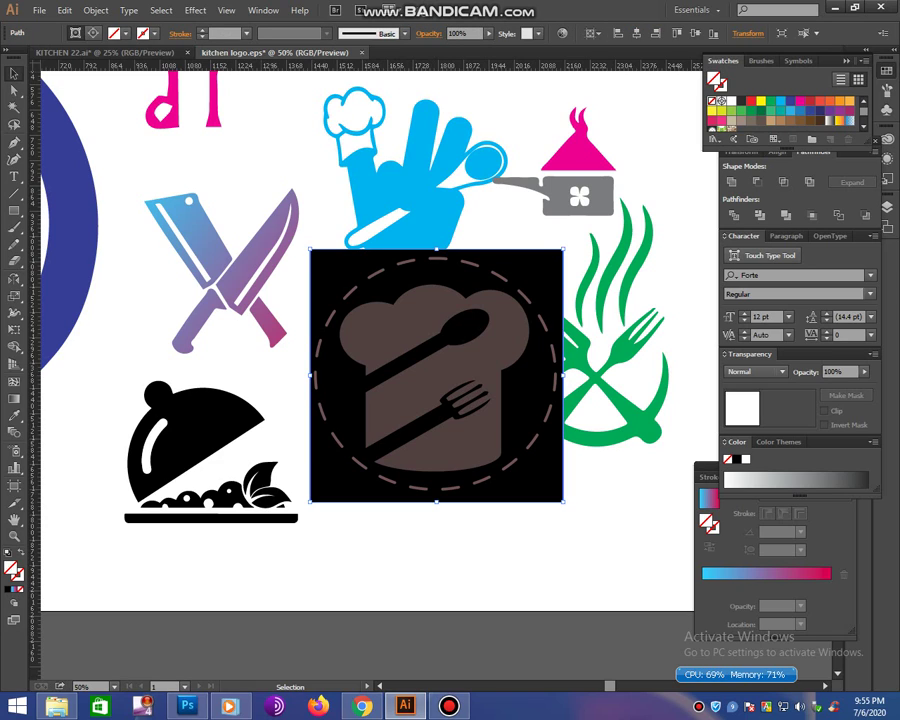
key(ctrl+7)
key(a)
click(520, 287)
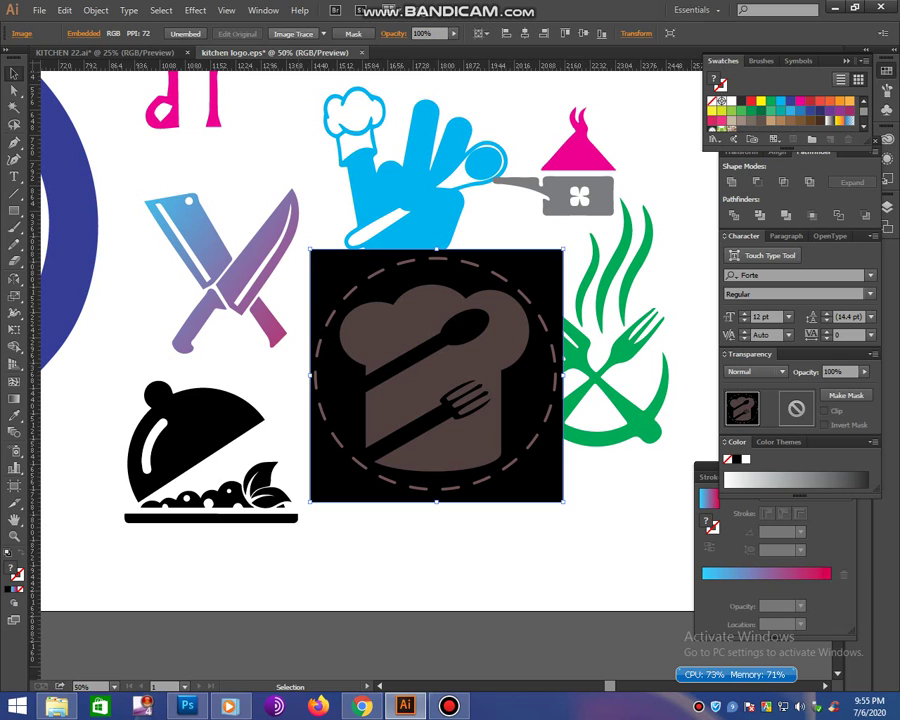
click(294, 33)
key(ctrl+z)
key(Delete)
key(alt+Tab)
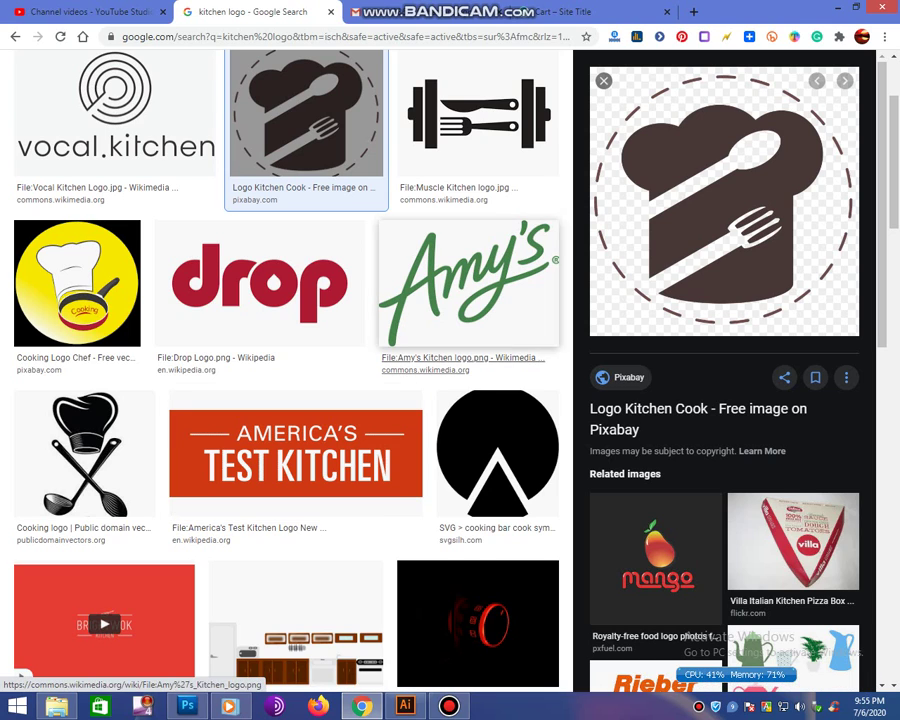
click(84, 455)
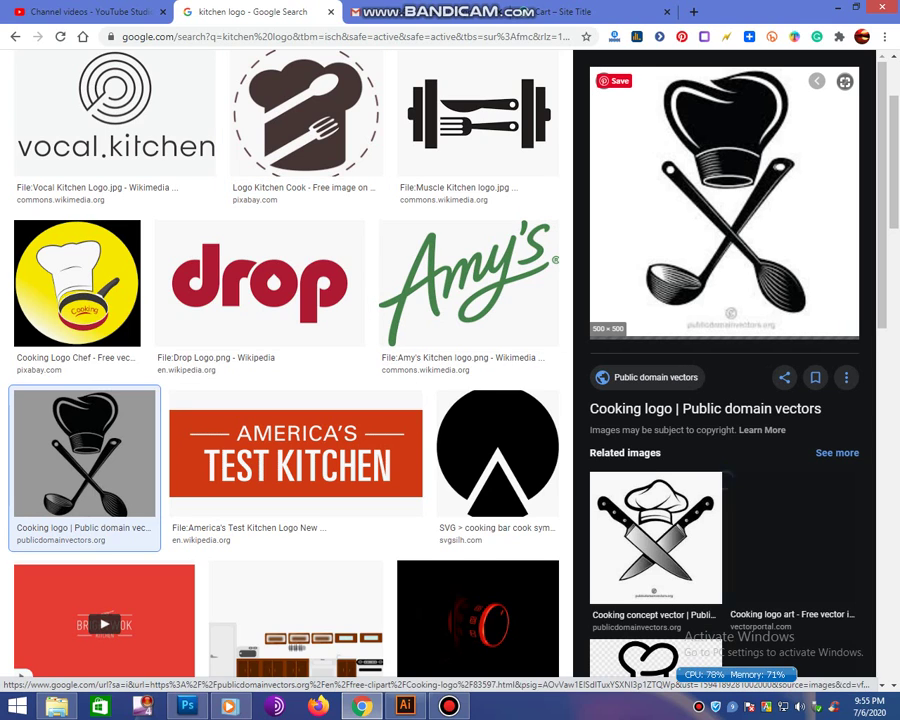
right_click(690, 200)
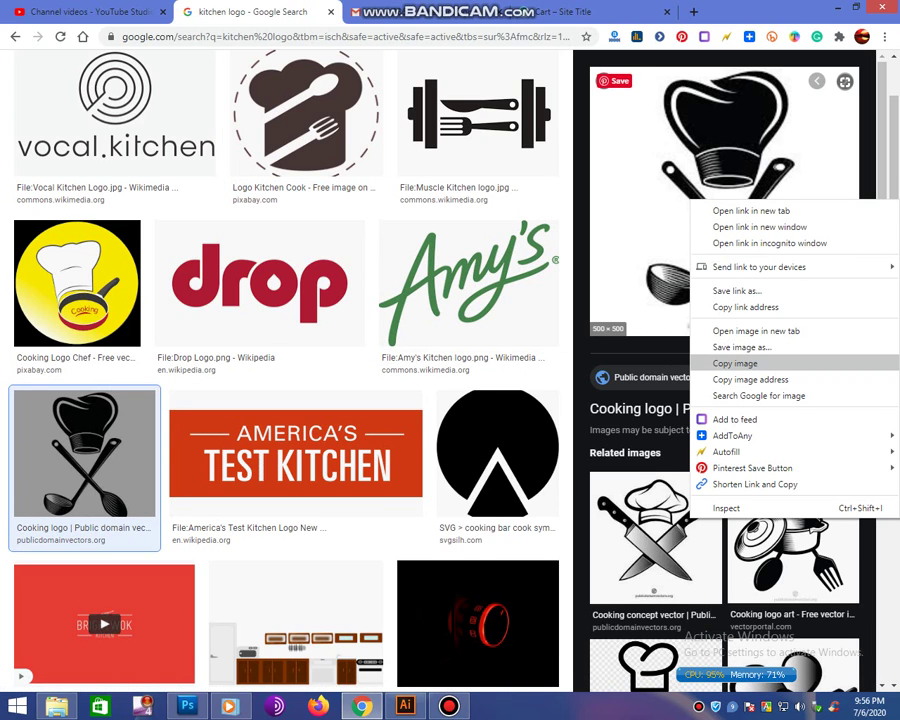
click(735, 363)
key(alt+Tab)
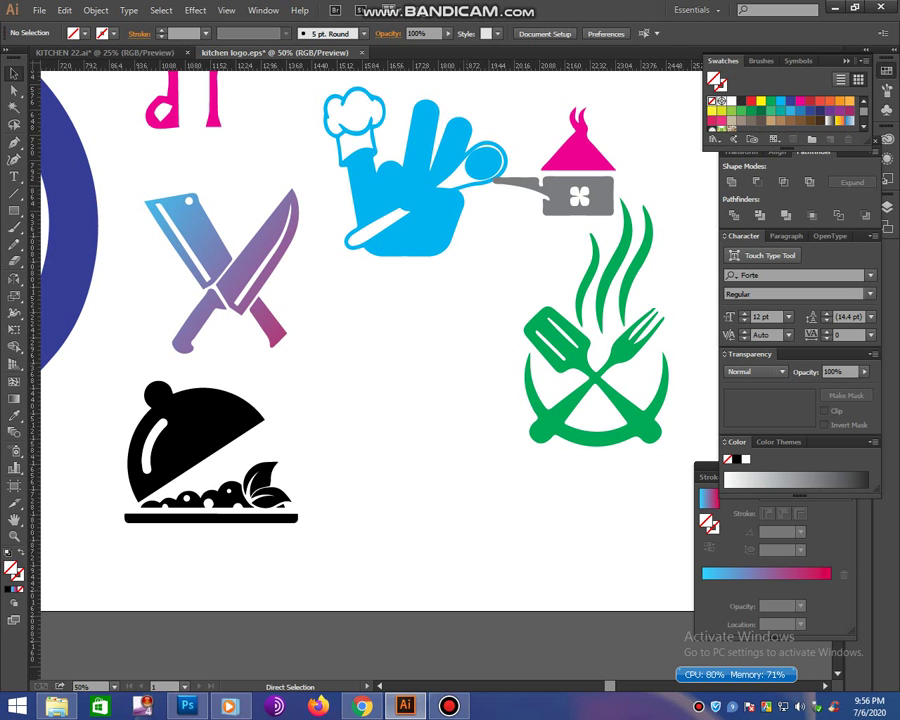
- Paste the Cooking logo, enlarge it, nudge it into place and Image Trace it
key(ctrl+v)
drag(476, 414, 541, 479)
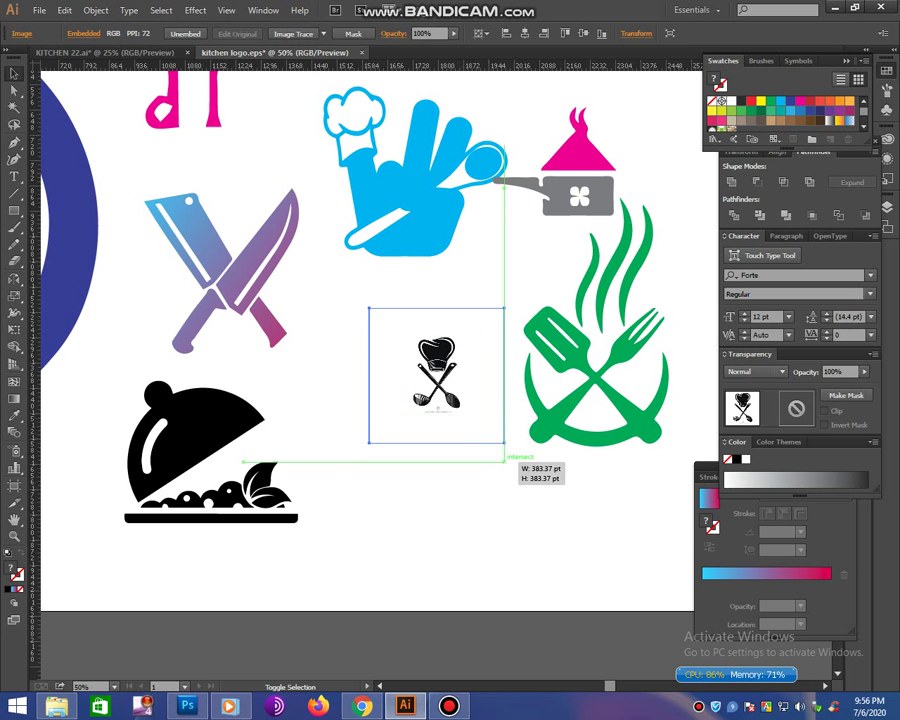
drag(436, 375, 423, 371)
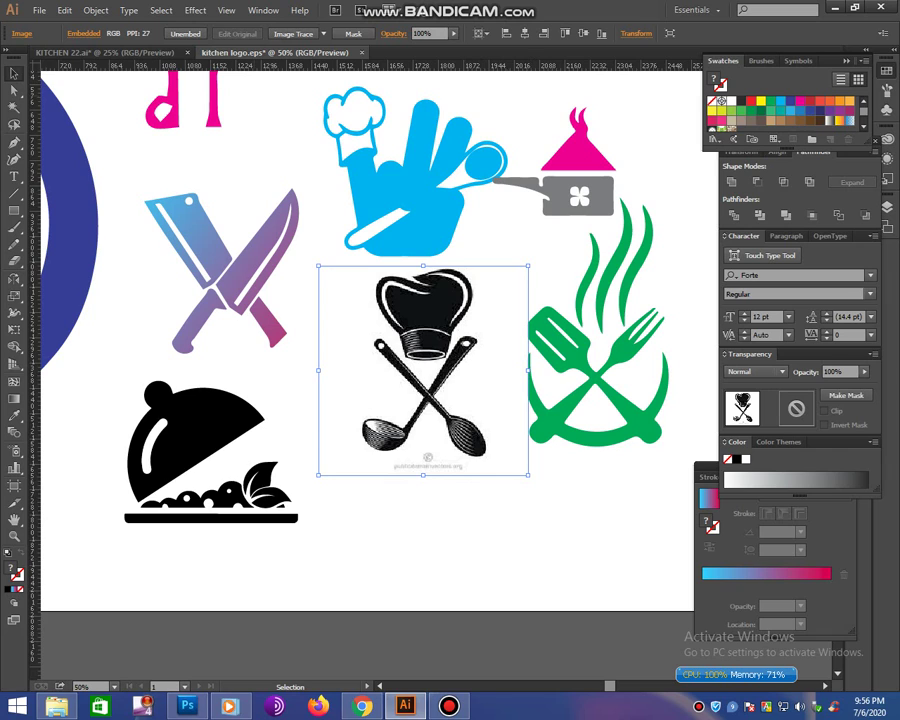
click(293, 33)
- Expand the chef-hat tracing and ungroup it into separate editable shapes
right_click(415, 309)
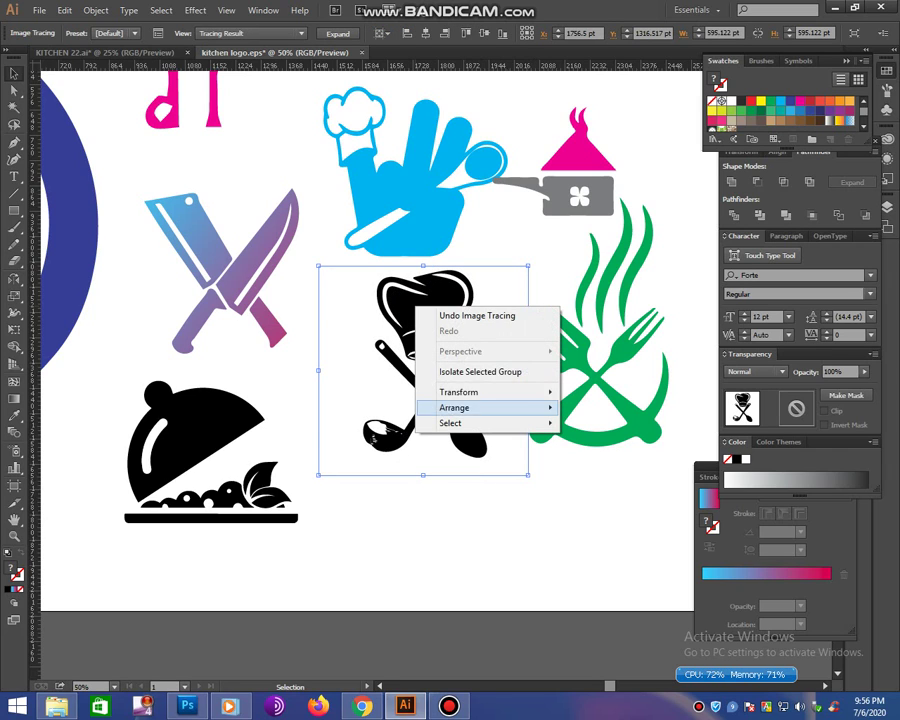
mouse_move(459, 392)
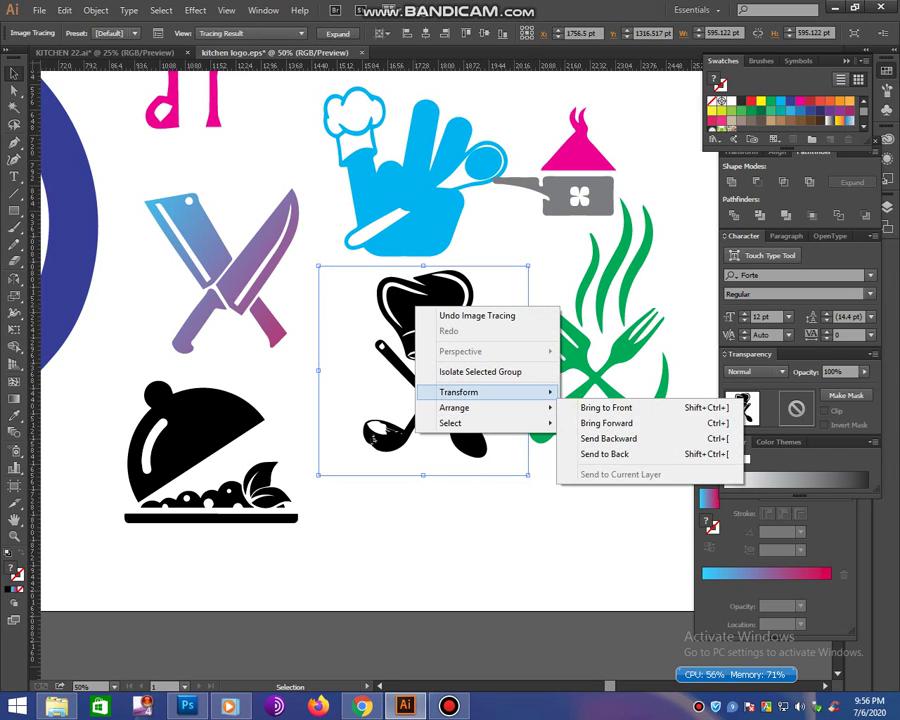
click(600, 560)
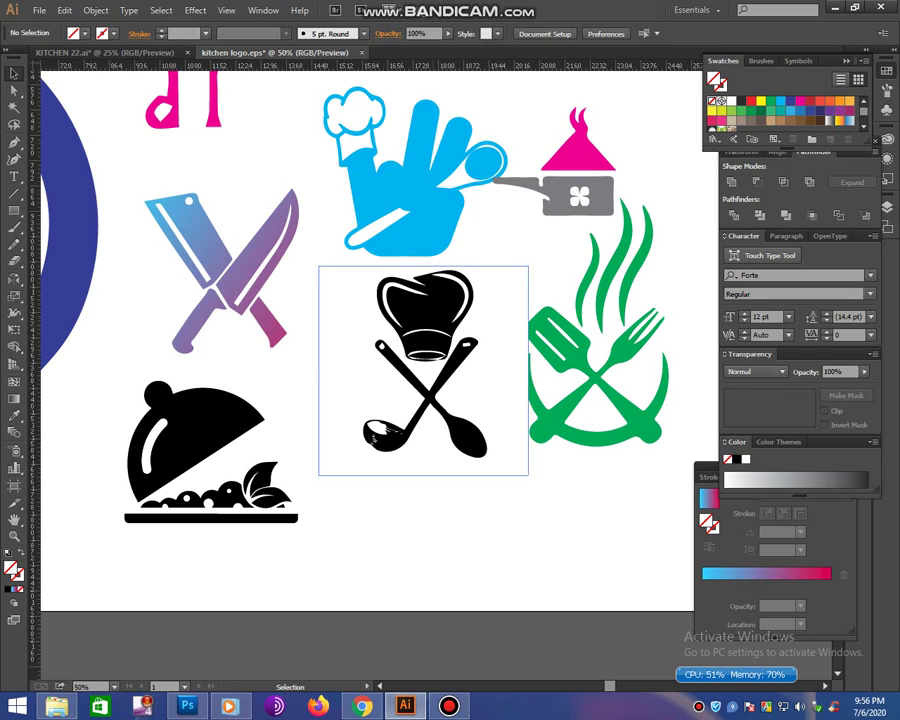
click(430, 400)
right_click(428, 316)
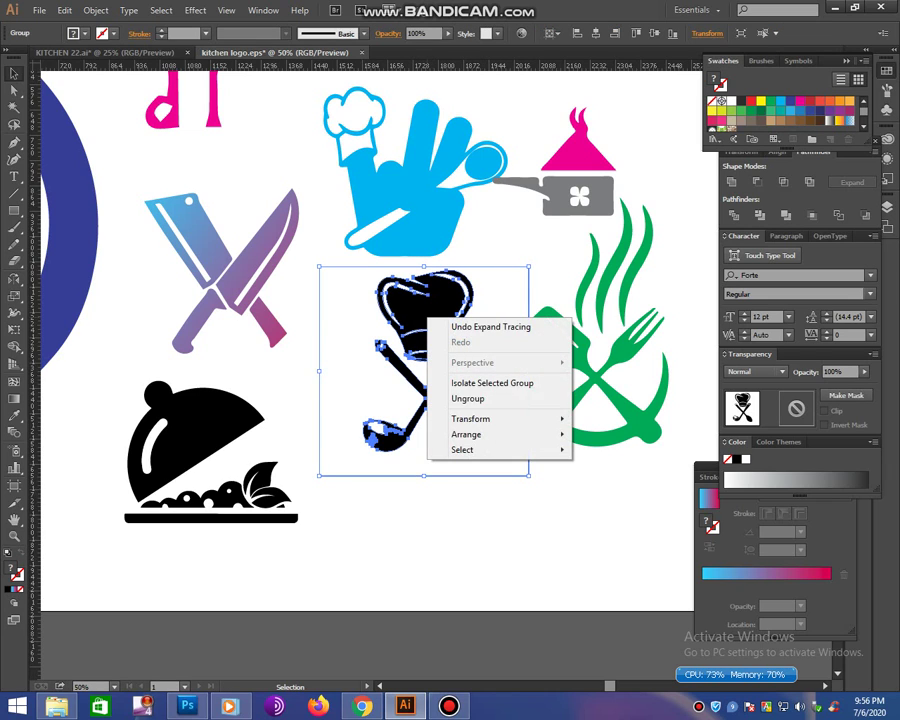
click(494, 400)
key(ctrl+shift+a)
click(425, 320)
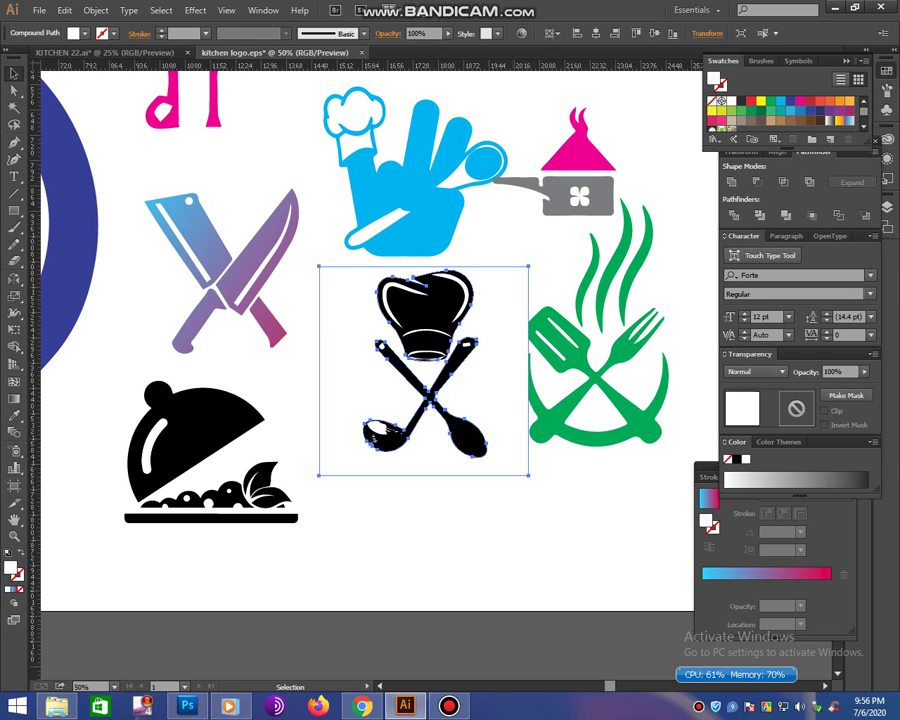
click(501, 474)
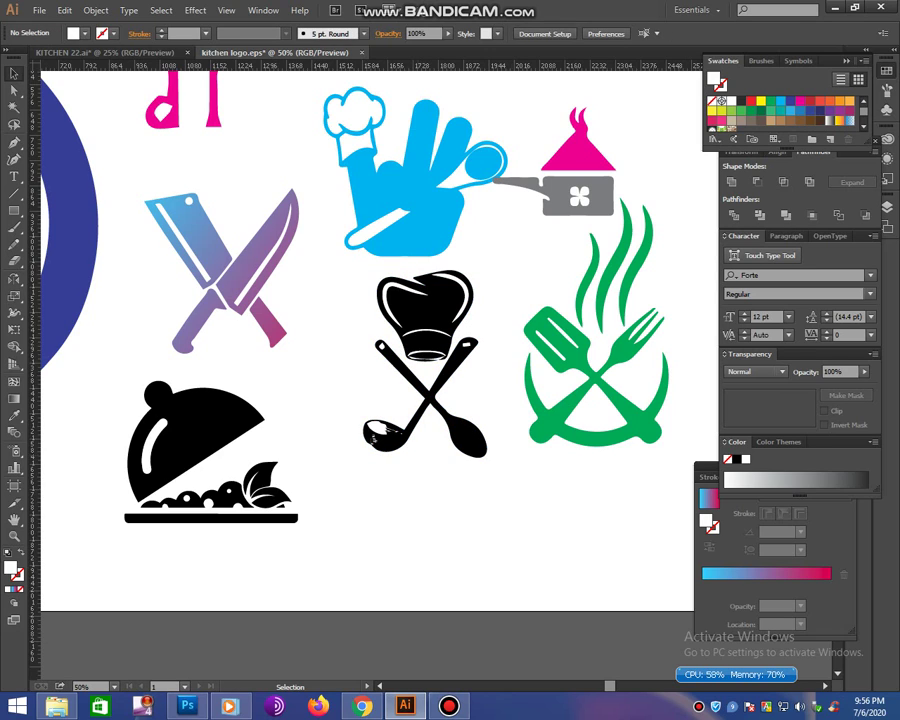
drag(406, 458, 340, 384)
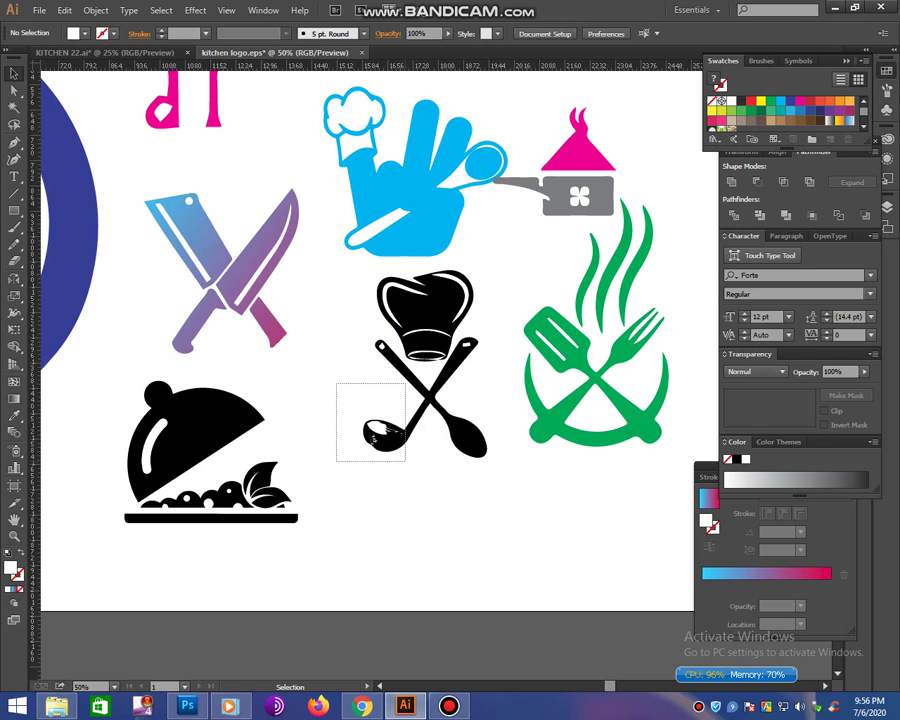
- Delete the stray white speck from the ladle bowl using Direct Selection
key(ctrl+plus)
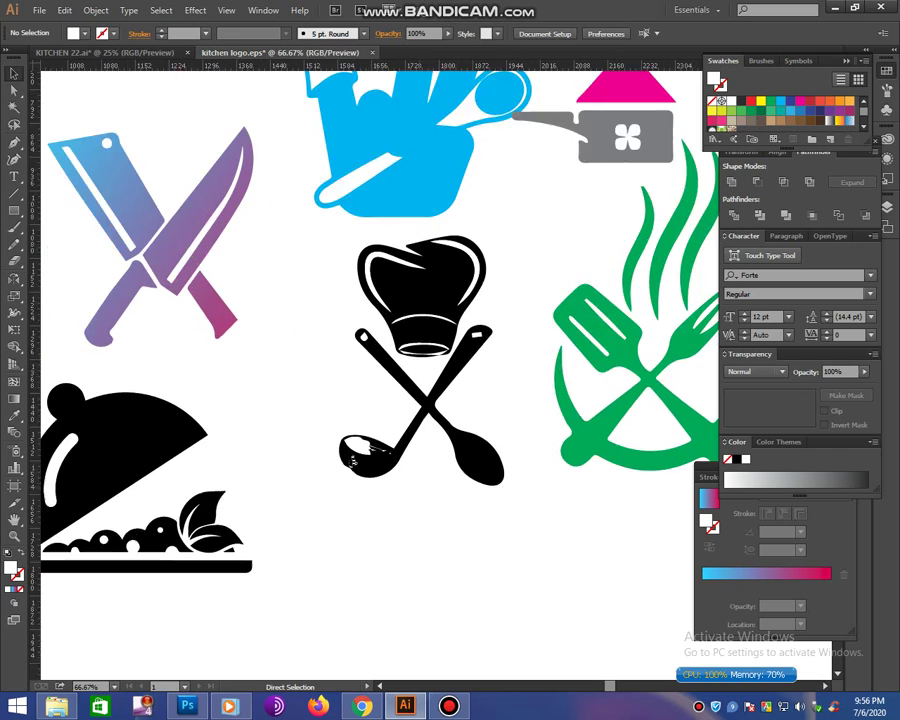
key(ctrl+plus)
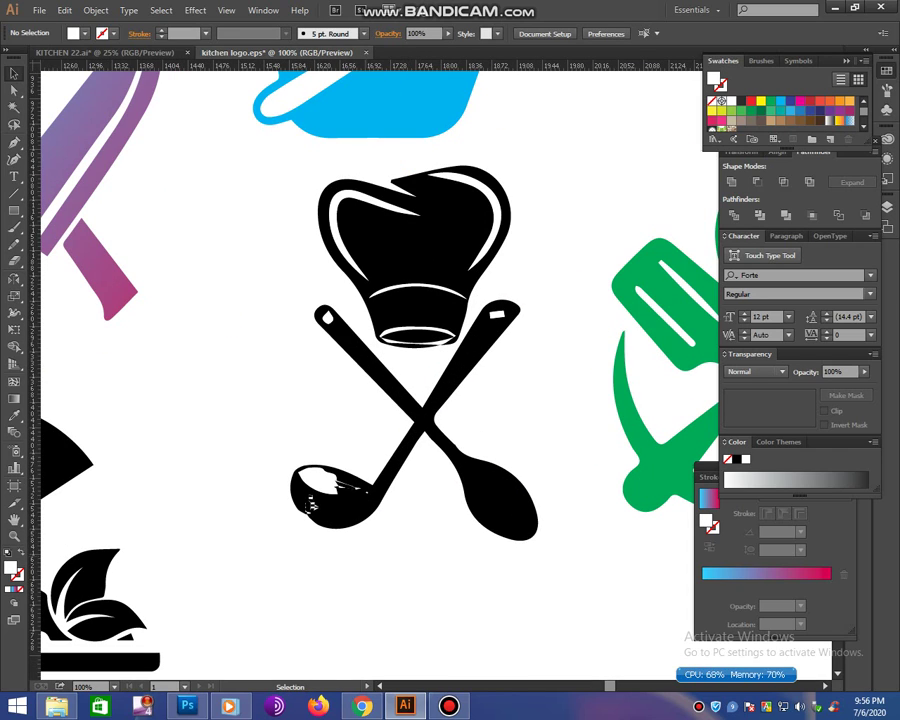
drag(367, 502, 270, 546)
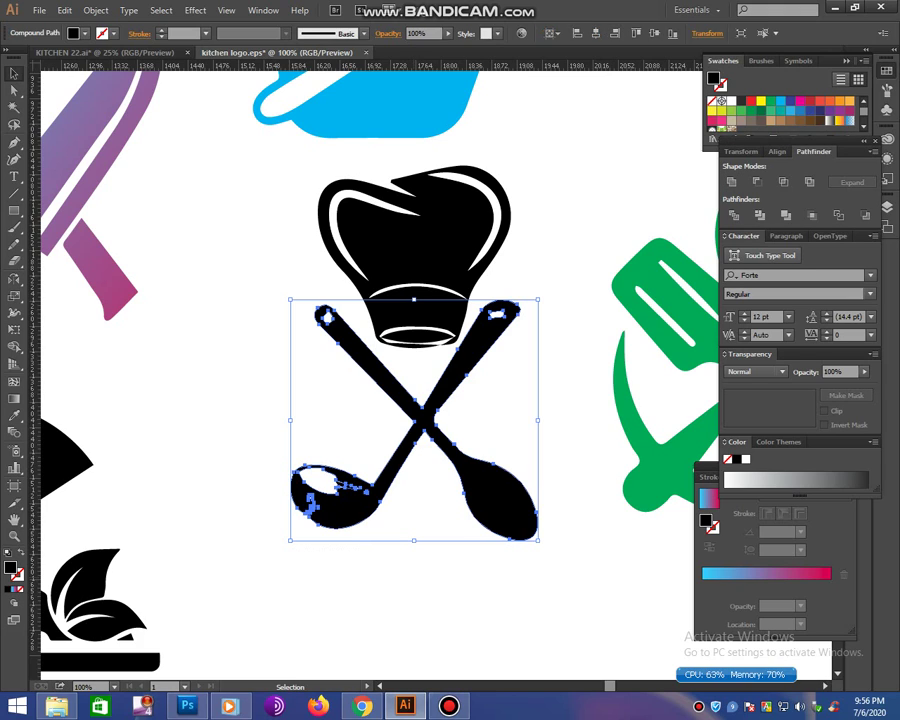
click(520, 288)
key(a)
drag(318, 487, 387, 583)
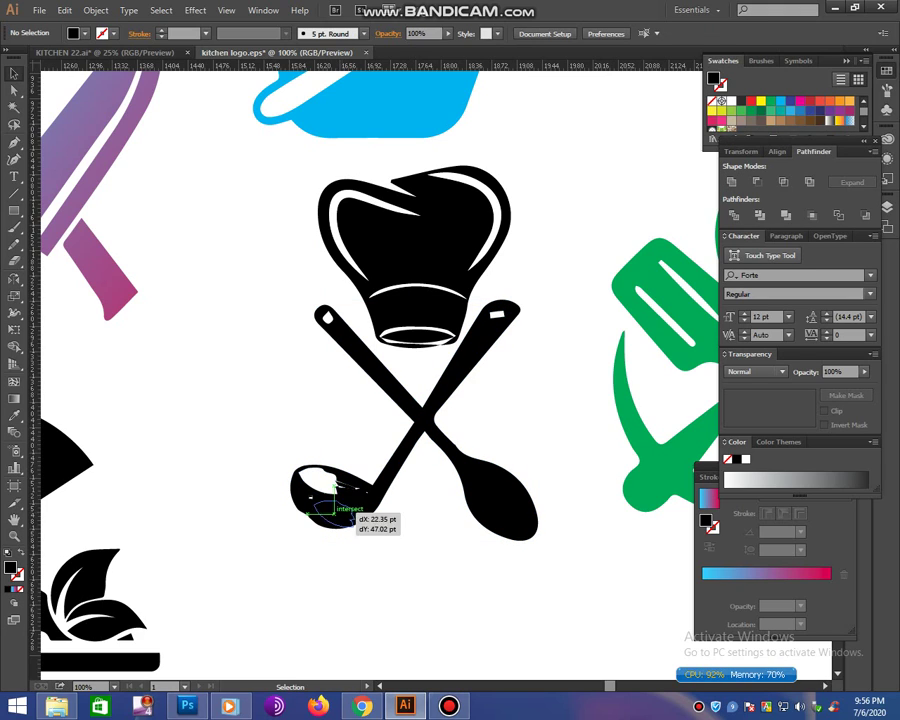
key(Delete)
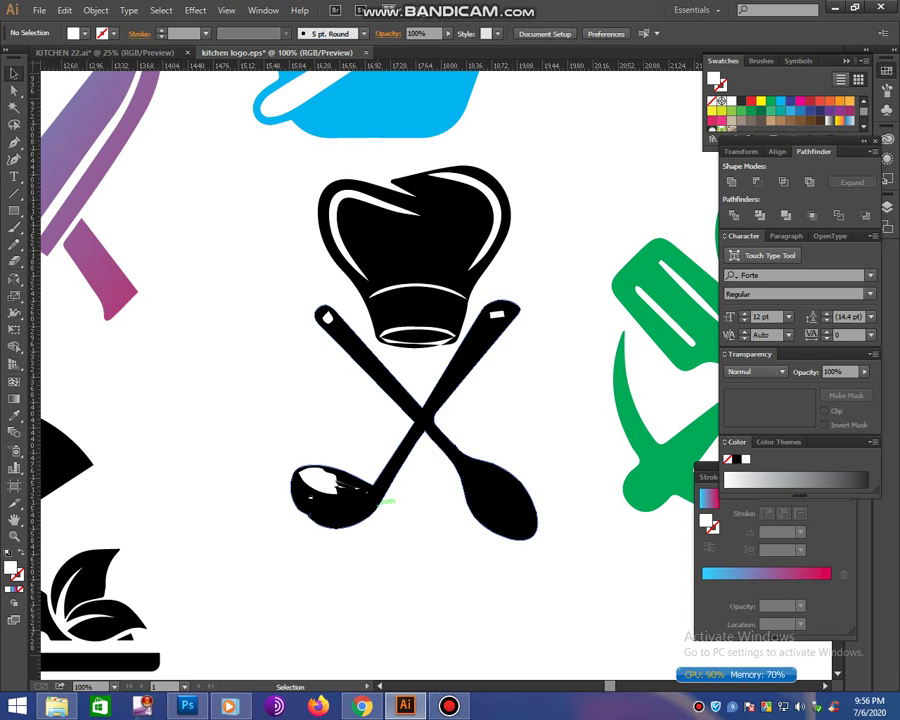
click(350, 240)
click(520, 285)
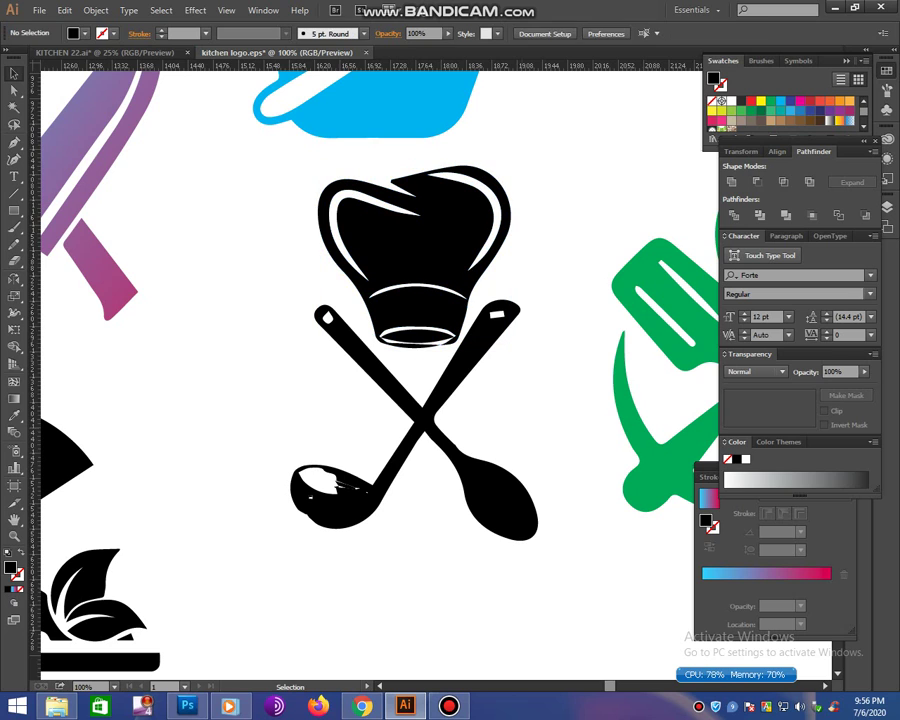
key(ctrl+minus)
key(ctrl+minus)
key(ctrl+minus)
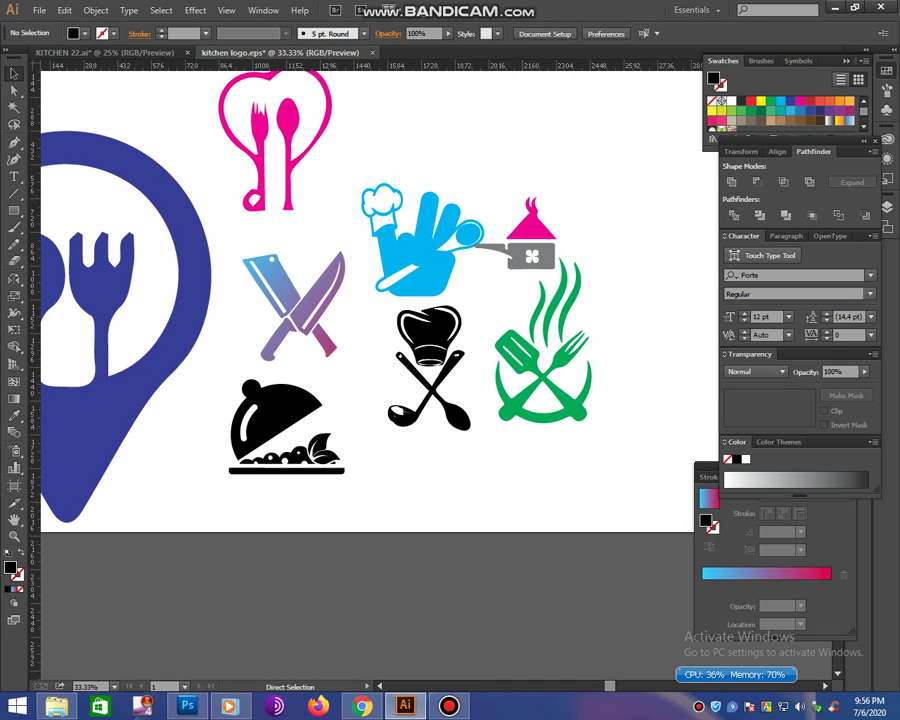
- Shrink the blue pin icon and move it to the artboard's top-right corner
key(ctrl+minus)
key(ctrl+minus)
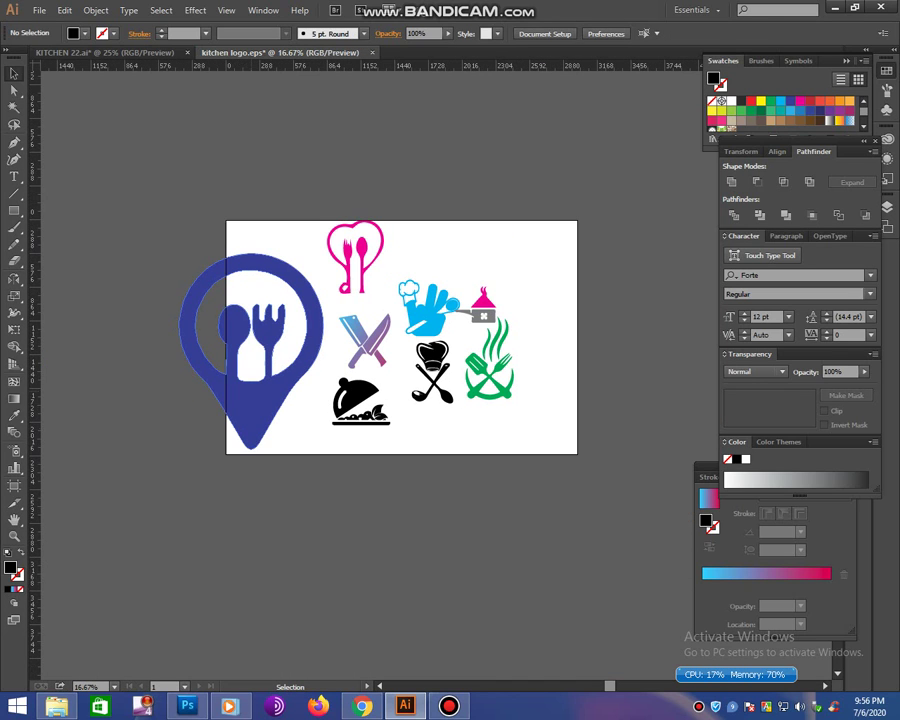
click(195, 330)
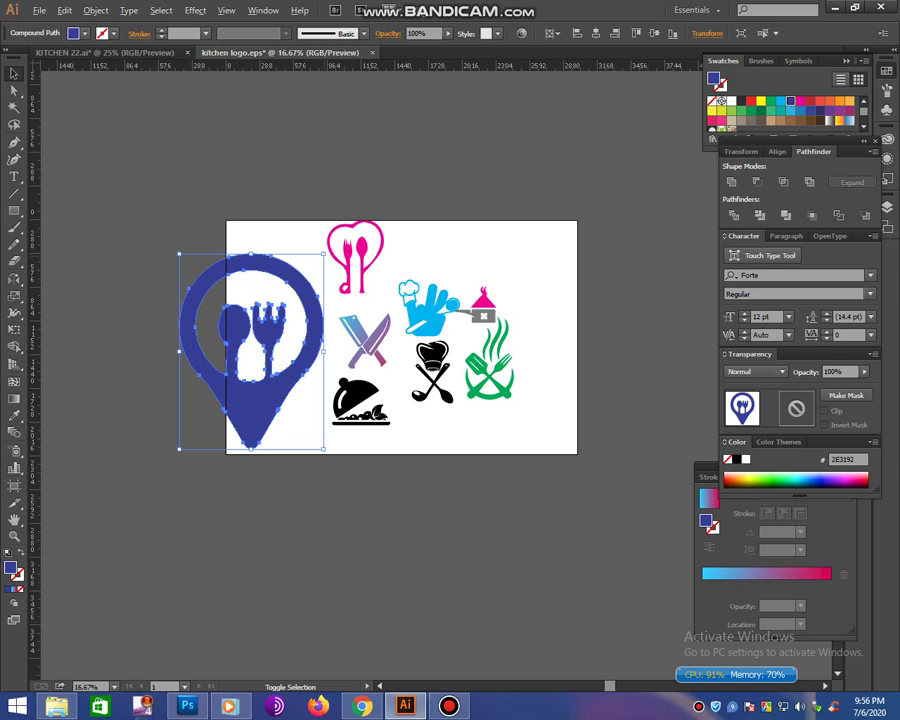
drag(178, 253, 220, 310)
drag(261, 363, 538, 278)
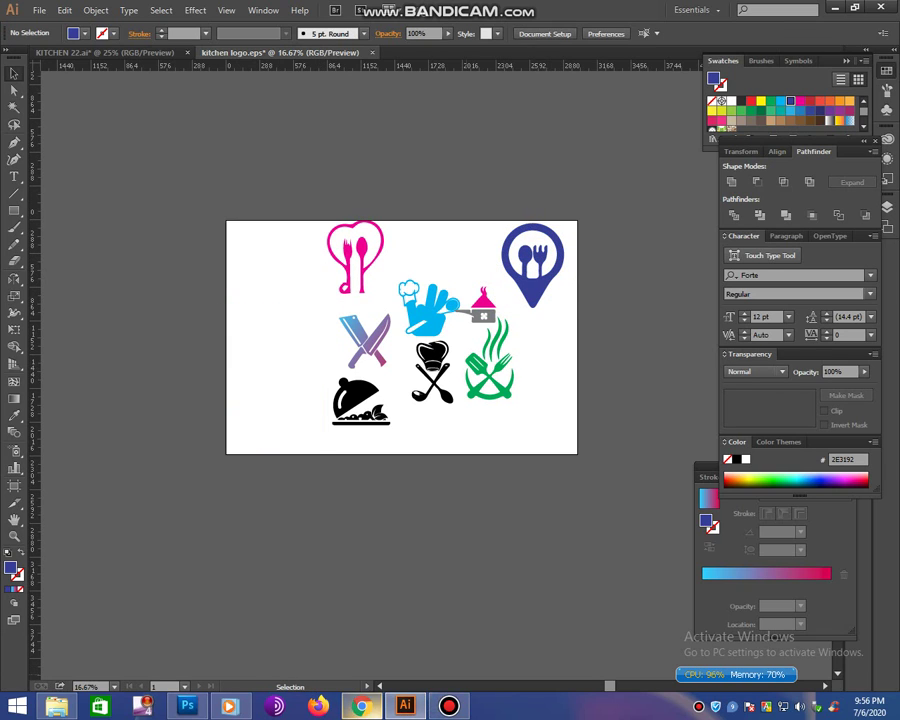
click(362, 706)
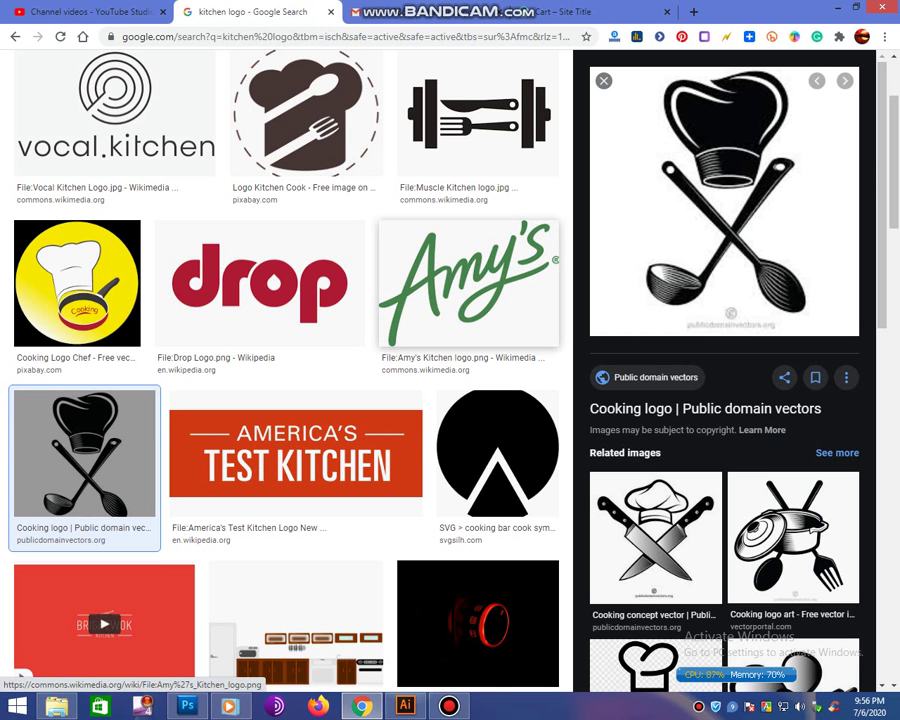
- Copy the brown Bingsu dessert icon from Google Images and paste it into Illustrator
scroll(300, 350, down, 10)
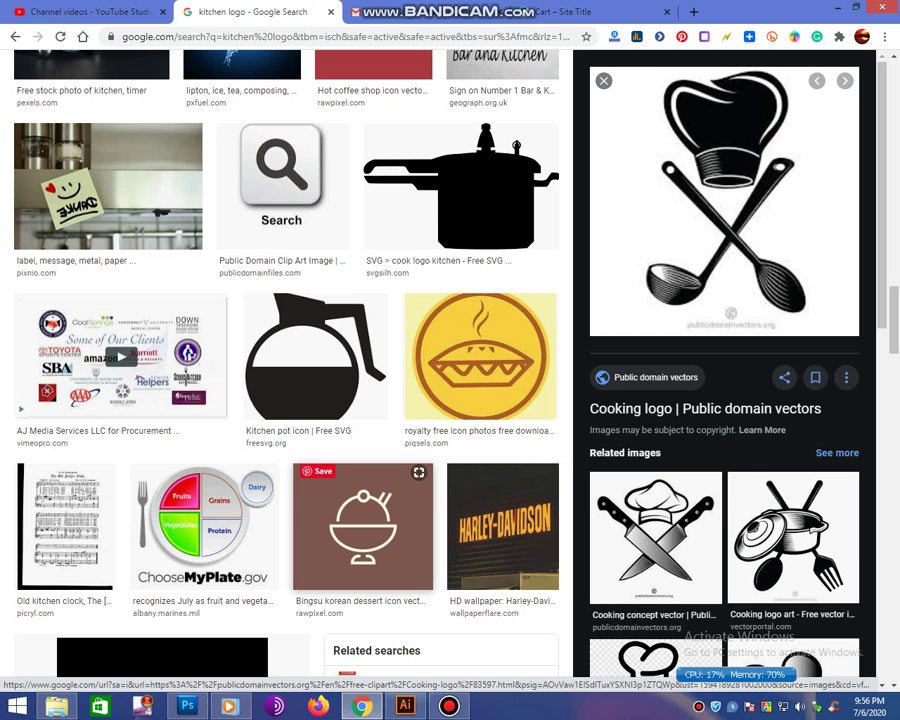
click(363, 527)
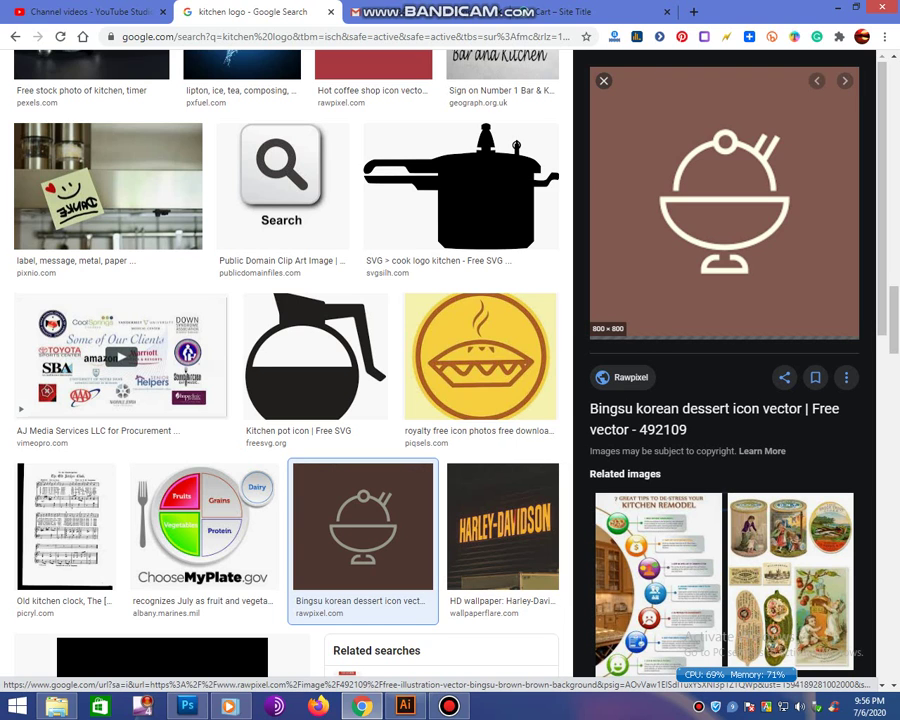
right_click(688, 222)
click(700, 388)
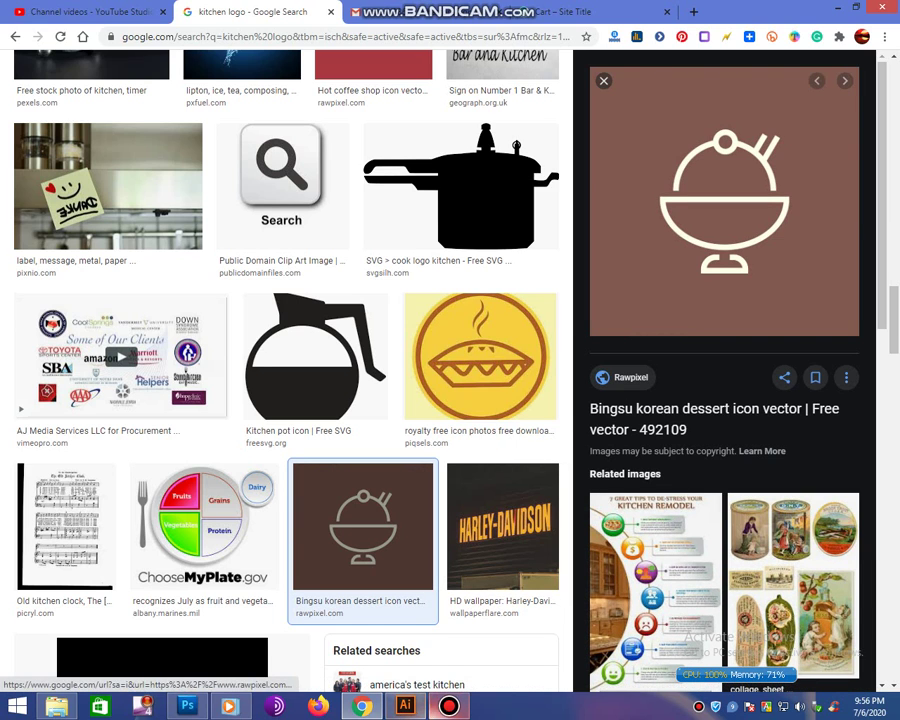
key(alt+Tab)
key(ctrl+v)
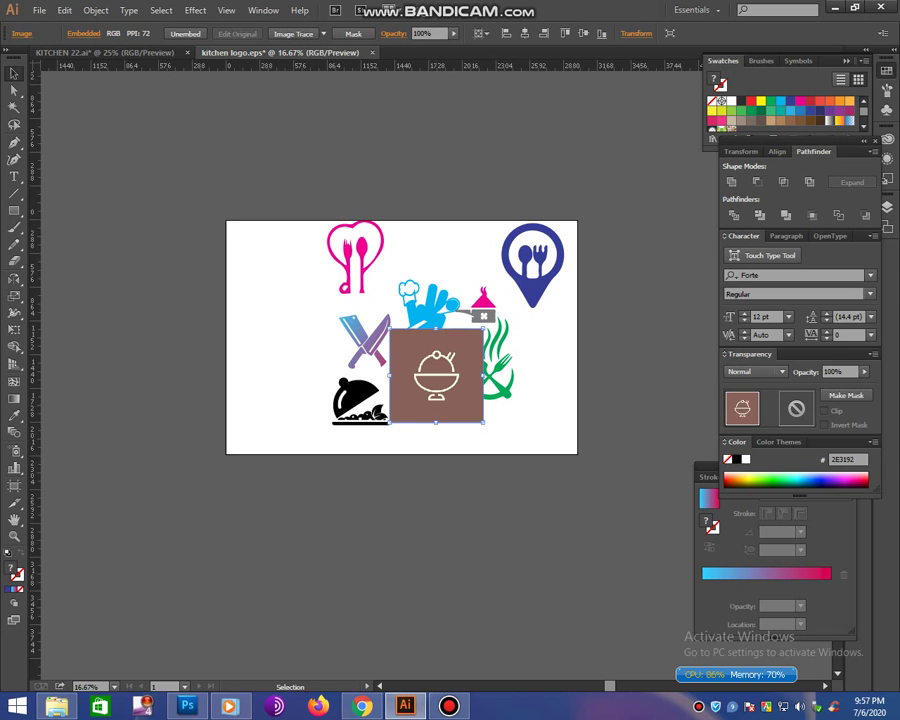
- Scale the logo icons down toward the top-right and place the dessert image on the left
drag(436, 375, 214, 313)
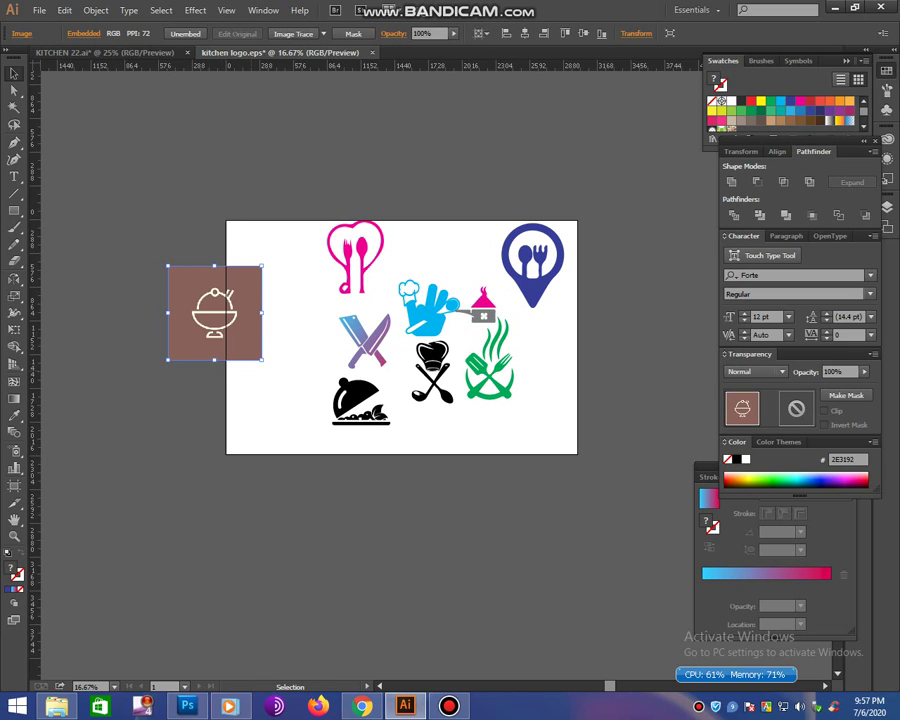
click(561, 228)
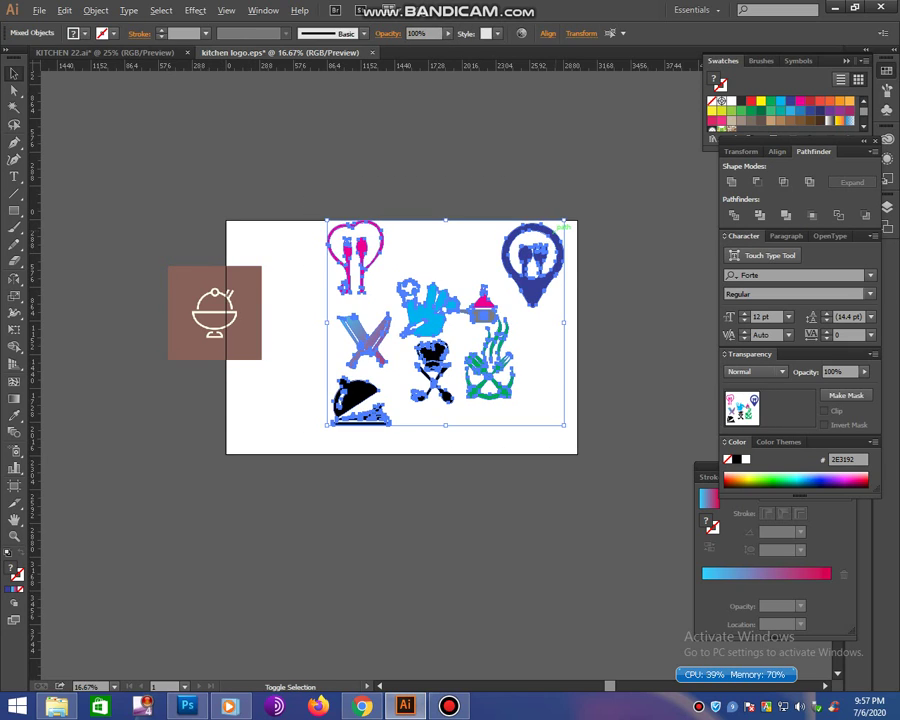
drag(564, 221, 522, 257)
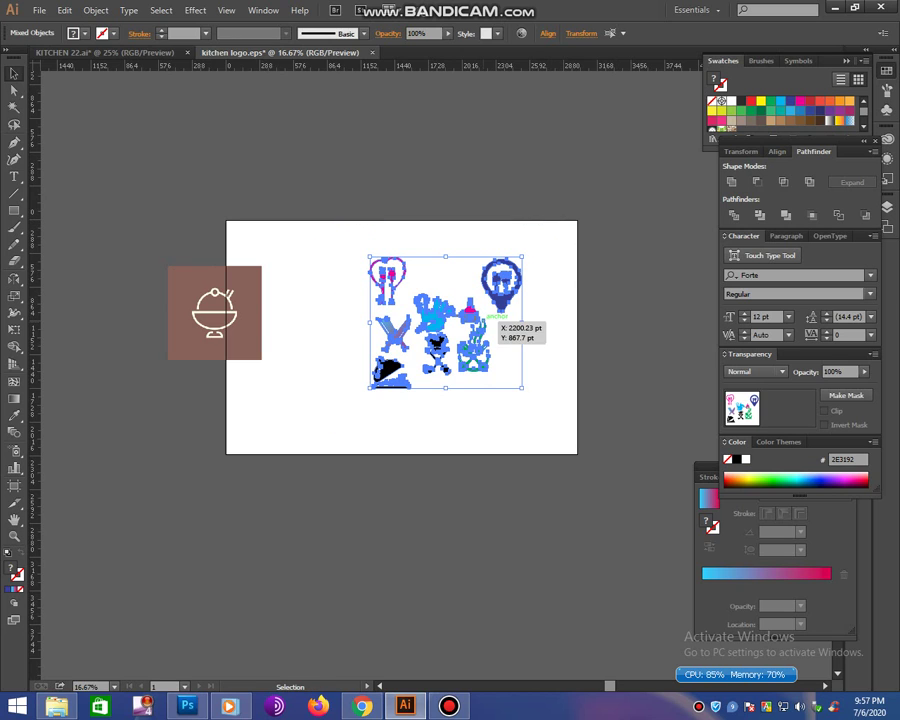
drag(448, 325, 500, 290)
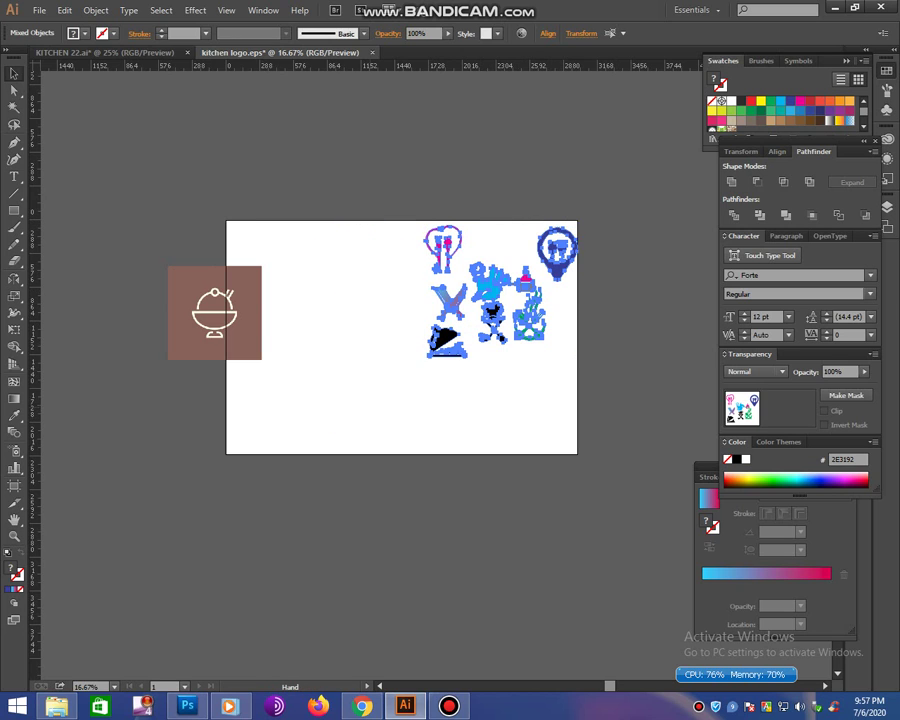
drag(277, 341, 378, 379)
scroll(436, 376, up, 2)
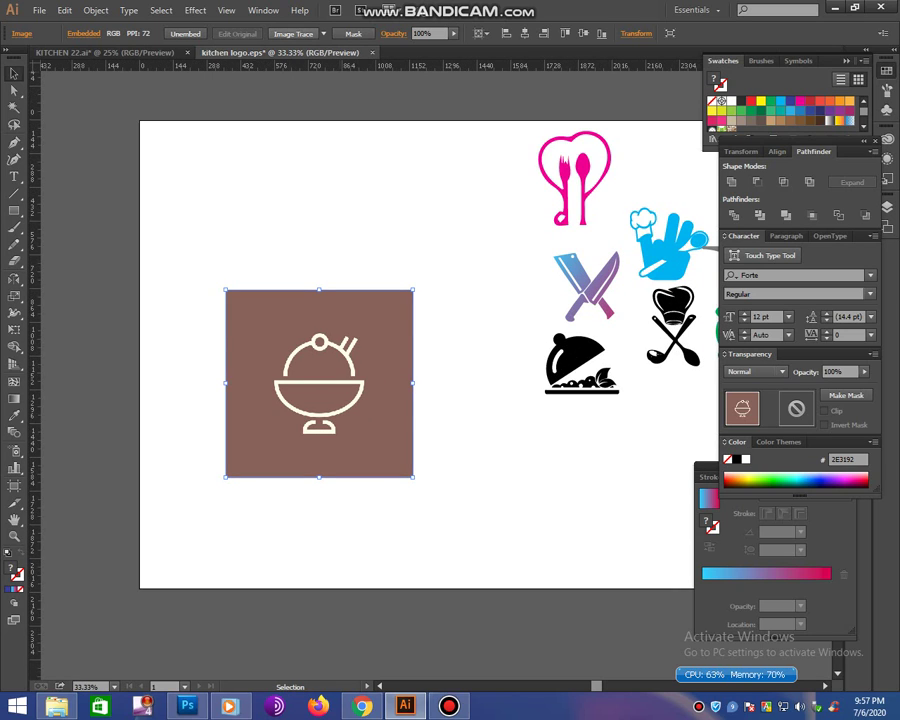
- Image-trace the dessert image, expand the result into paths, and ungroup them
click(293, 33)
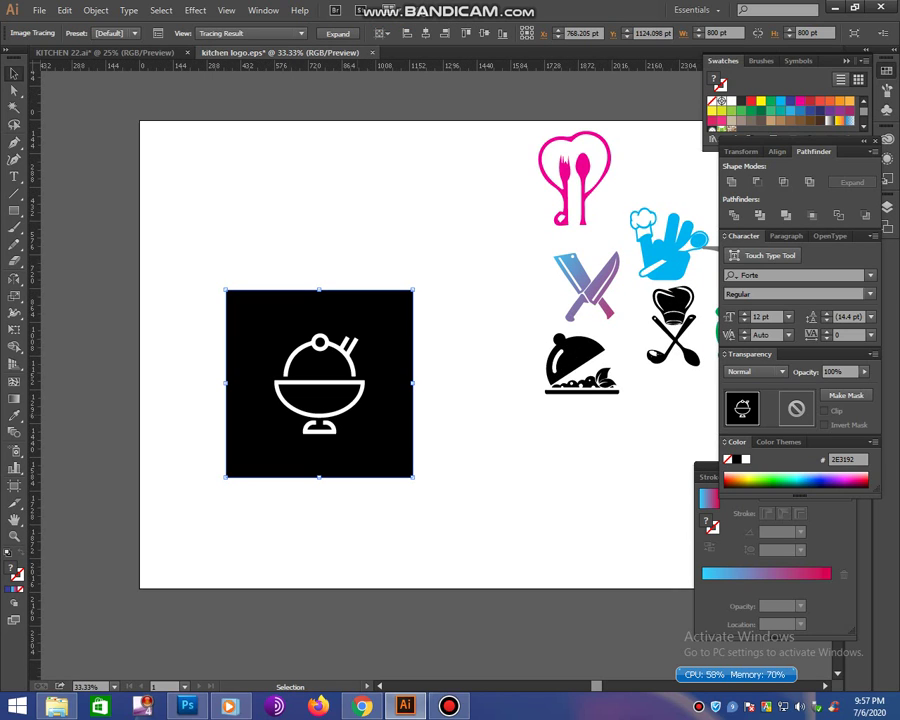
click(338, 33)
right_click(334, 361)
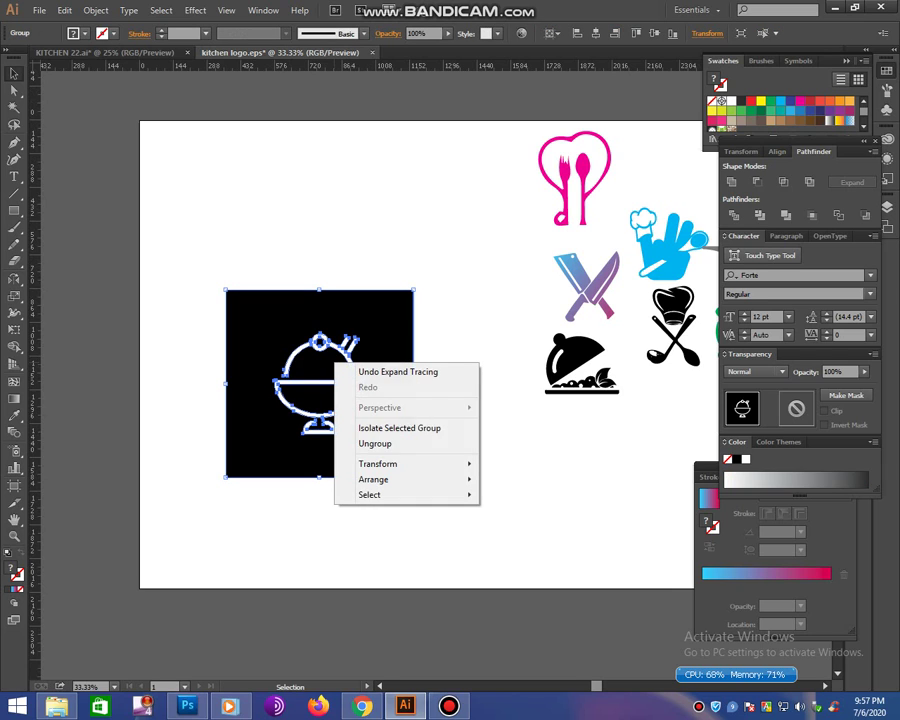
click(375, 442)
- Delete the black square background, then restore it and test-move it to inspect the shapes
click(480, 470)
click(395, 460)
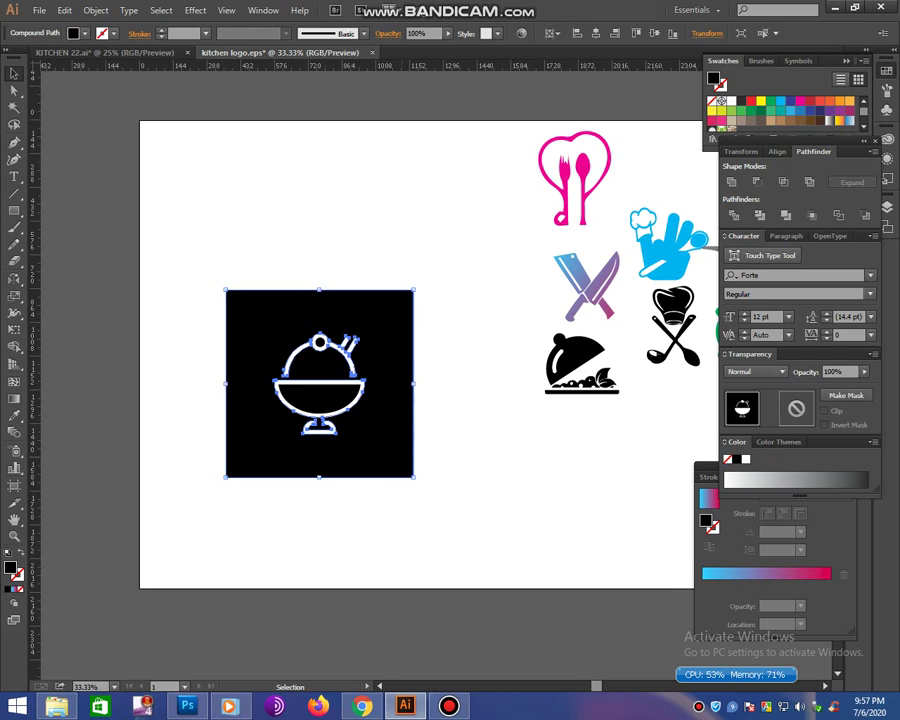
key(Delete)
key(ctrl+z)
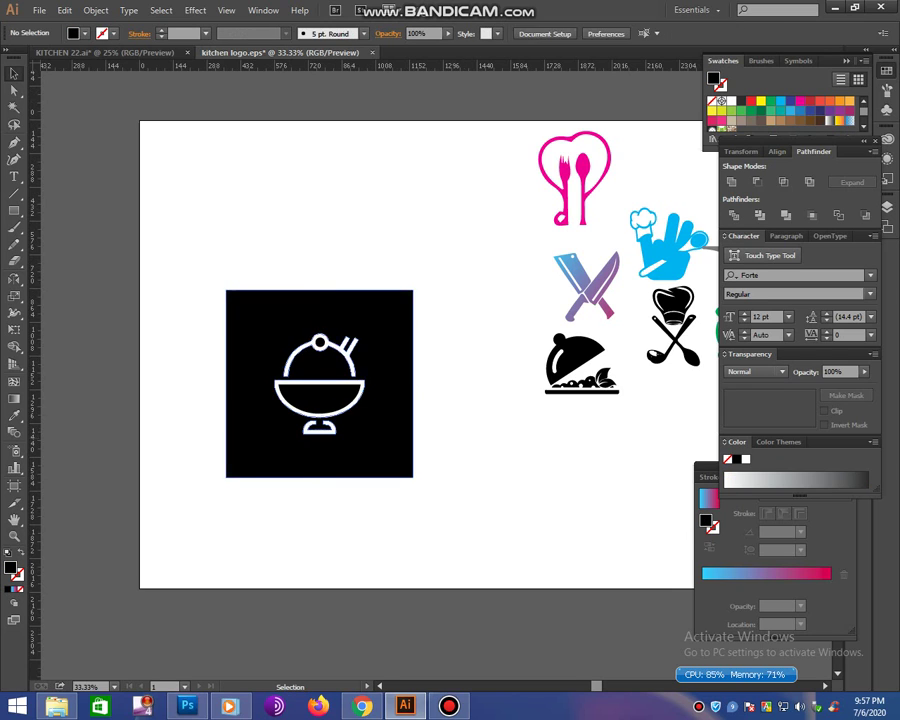
mouse_move(384, 423)
mouse_down()
mouse_move(424, 374)
mouse_move(562, 554)
mouse_up()
key(ctrl+z)
- Move the black square off the dessert bowl and select the remaining bowl paths
right_click(410, 386)
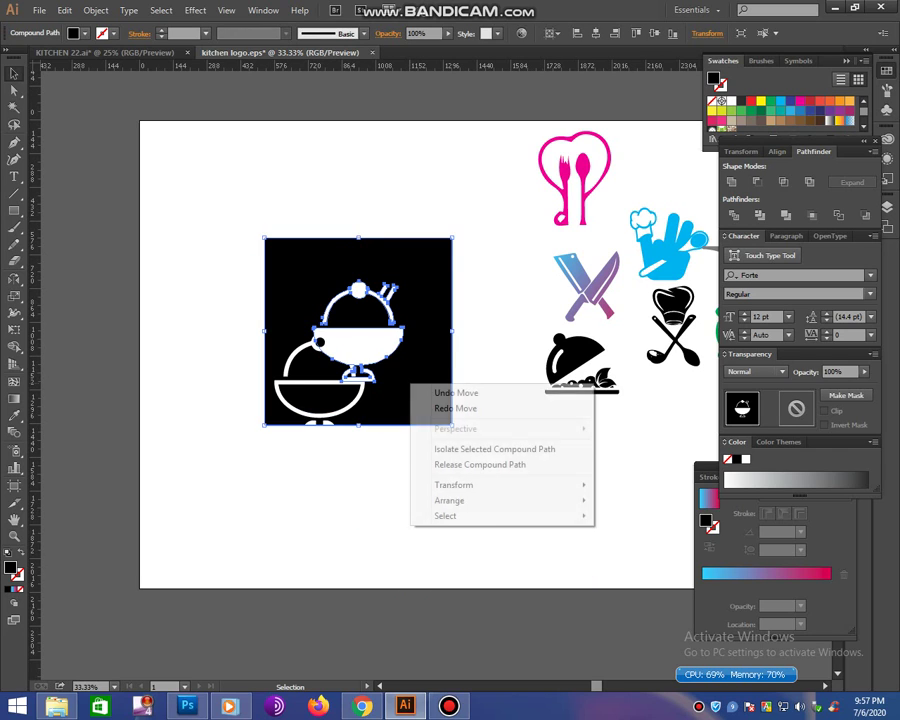
click(600, 480)
drag(350, 280, 312, 333)
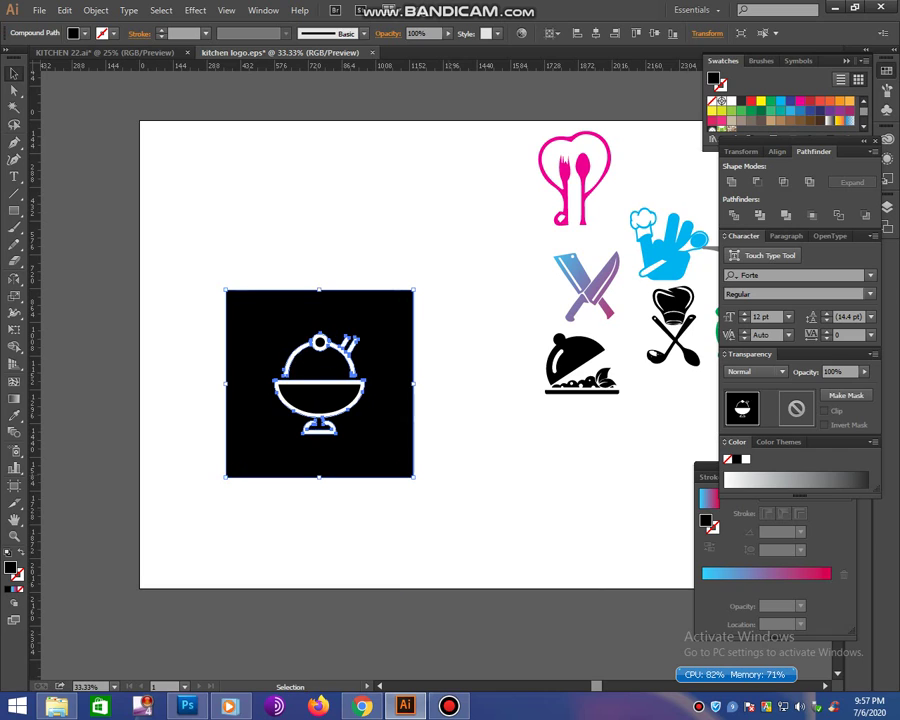
click(520, 288)
right_click(367, 457)
click(520, 288)
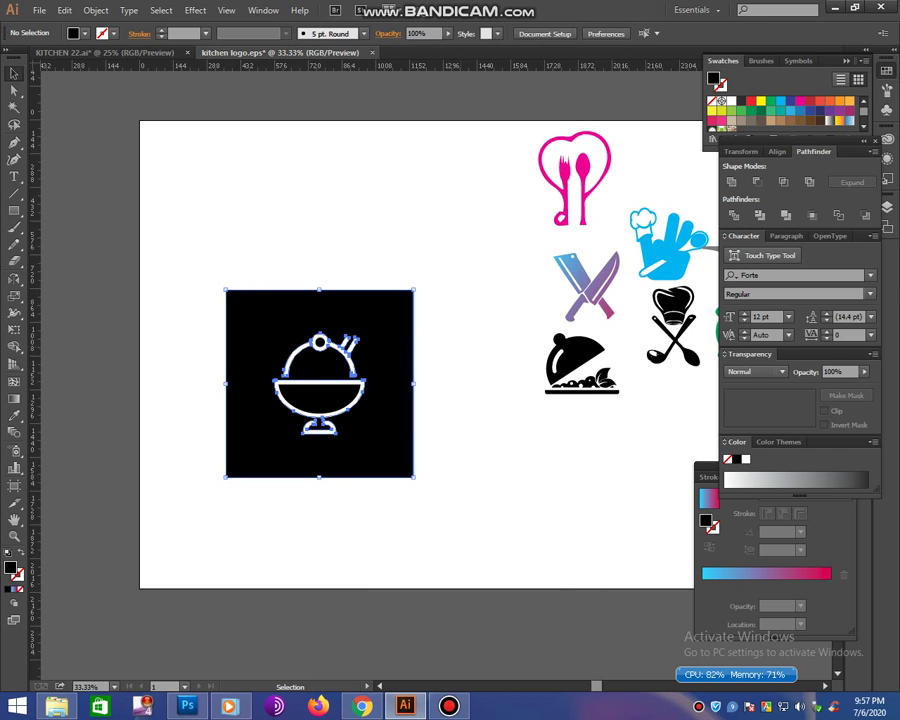
drag(320, 380, 365, 403)
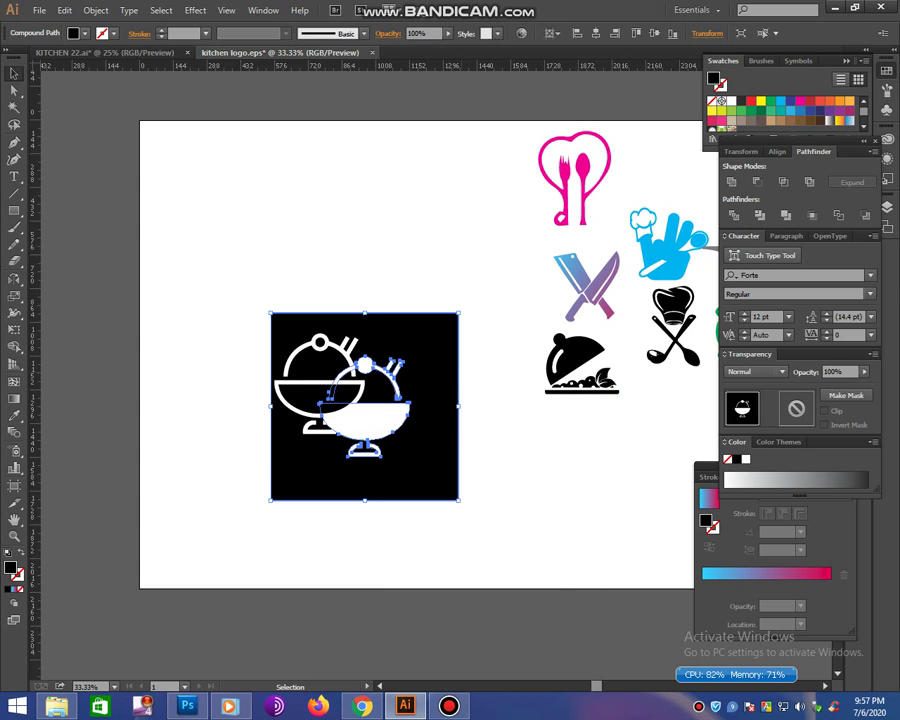
key(ctrl+z)
drag(226, 306, 358, 450)
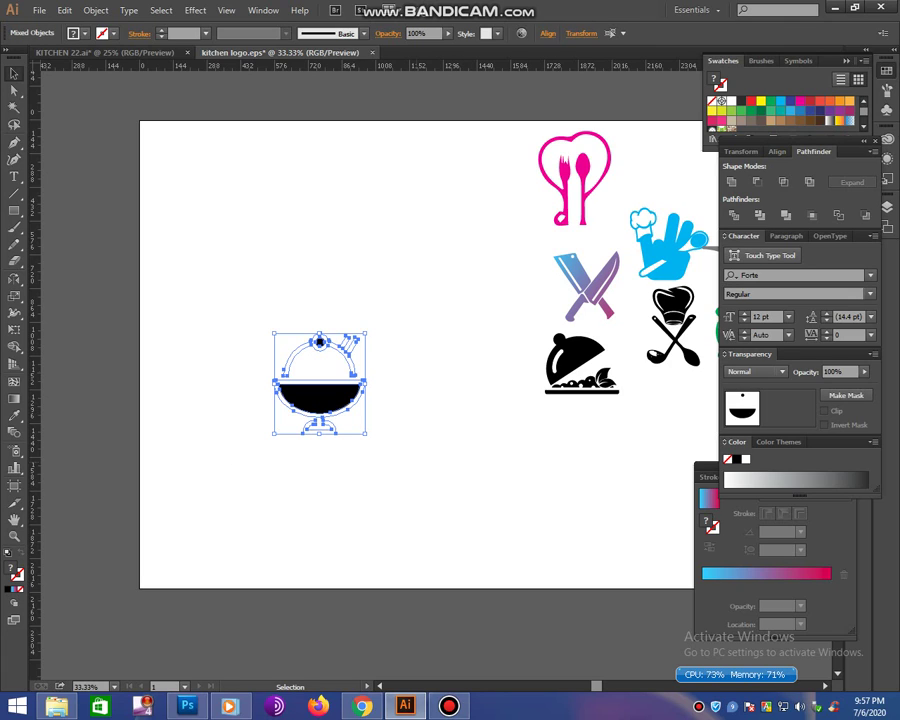